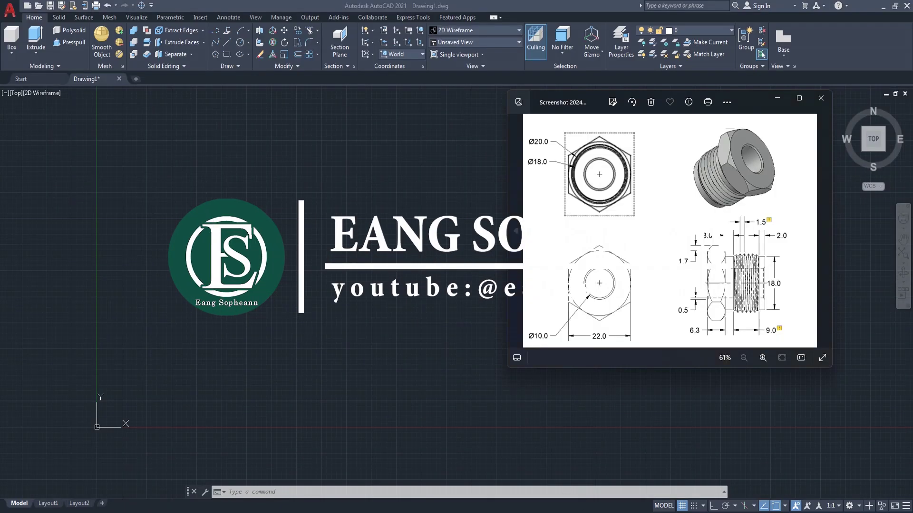
Inspect the hex plug reference drawing full-screen in Photos, then return to the blank AutoCAD drawing.
{"action": "left_click", "coordinate": [799, 101]}
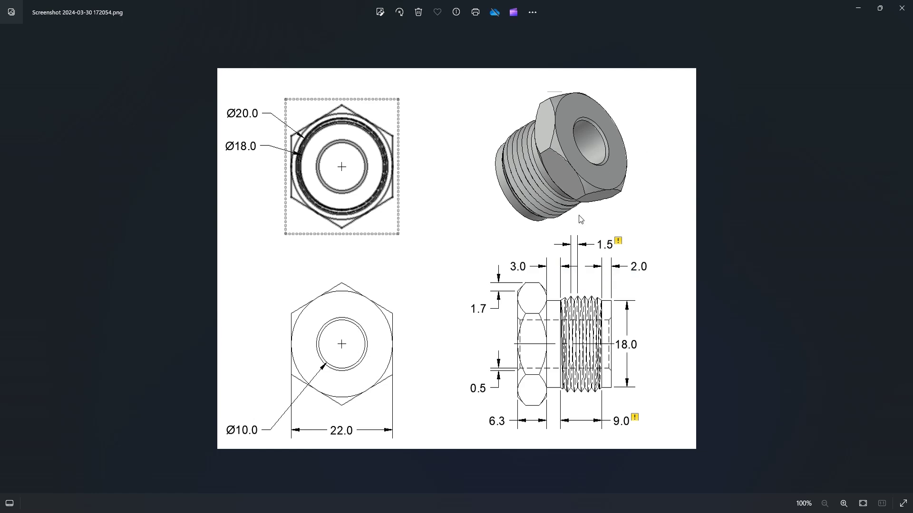
{"action": "left_click", "coordinate": [880, 9]}
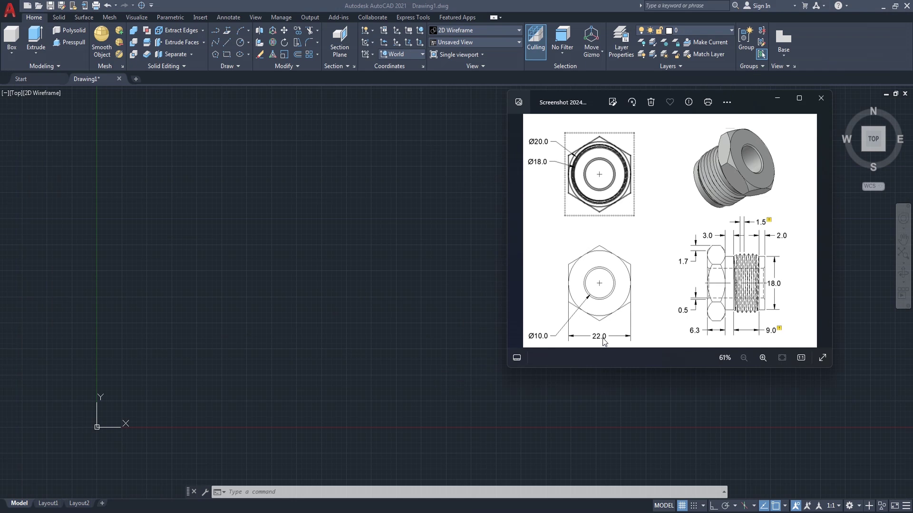
{"action": "left_click", "coordinate": [244, 299]}
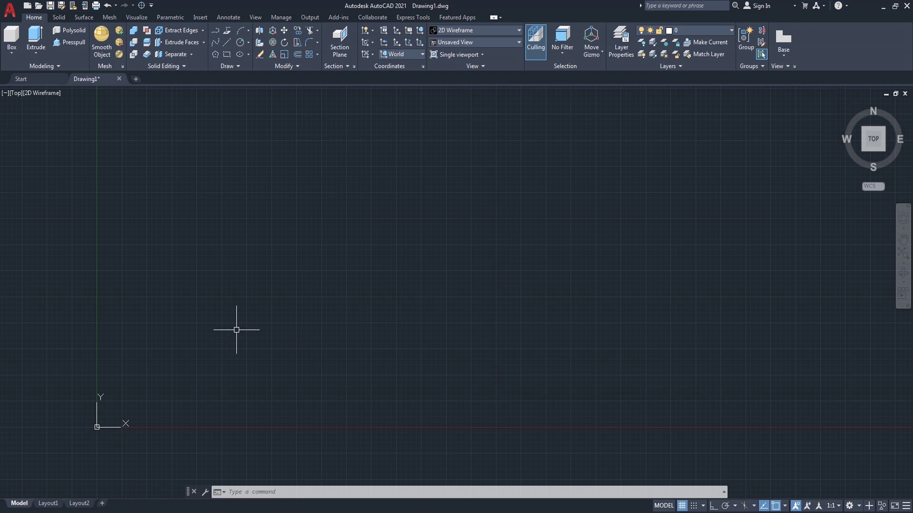
Draw a diameter-22 circle in the empty drawing with Ortho turned on.
{"action": "type", "text": "ci"}
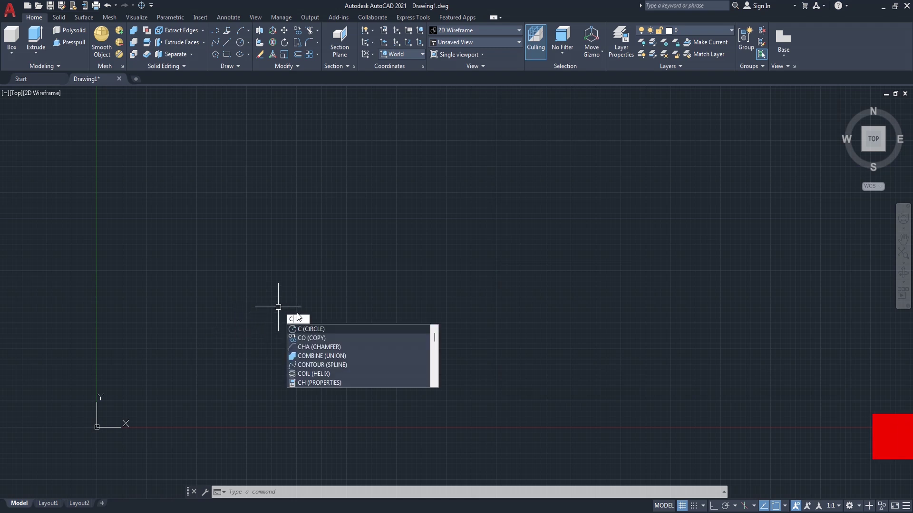
{"action": "key", "text": "Return"}
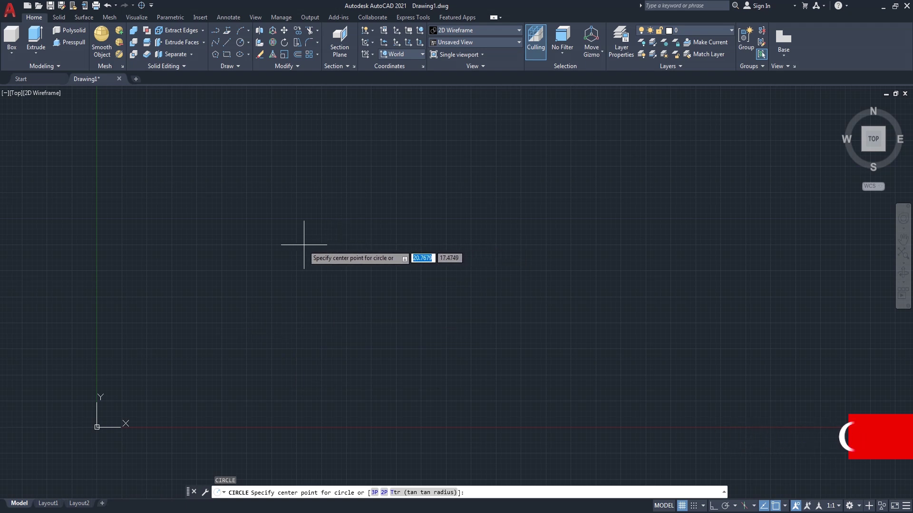
{"action": "left_click", "coordinate": [321, 246]}
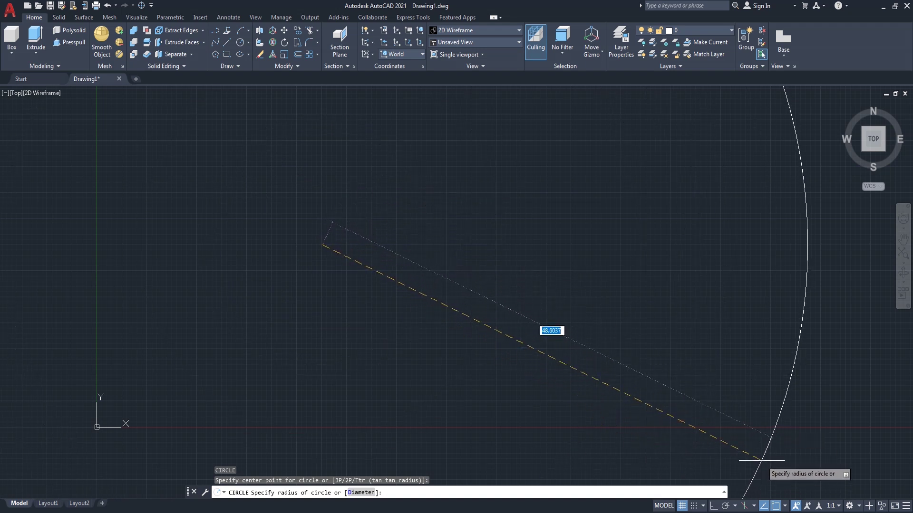
{"action": "left_click", "coordinate": [715, 507]}
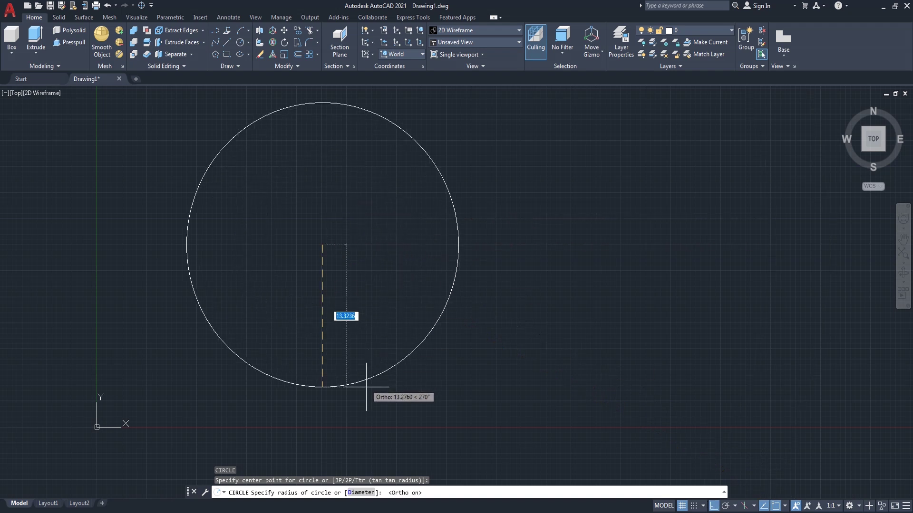
{"action": "left_click", "coordinate": [360, 493]}
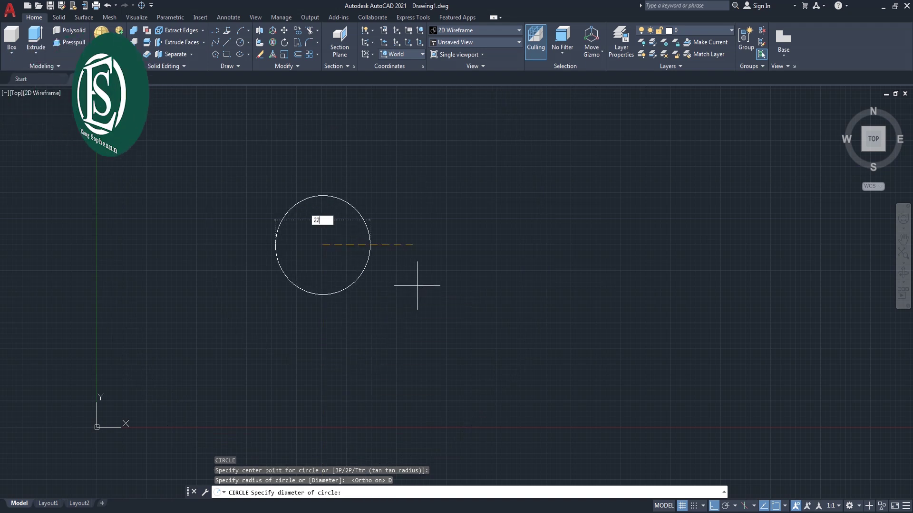
{"action": "type", "text": "22"}
{"action": "key", "text": "Return"}
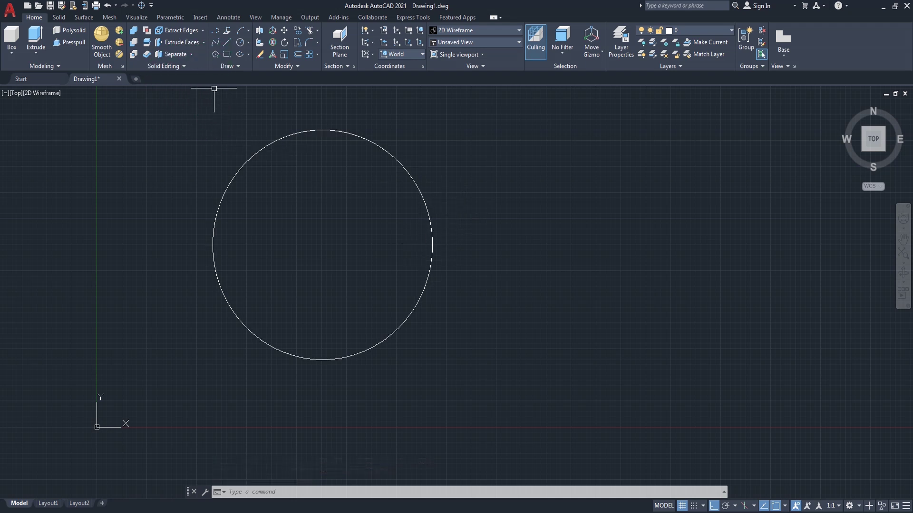
Draw a six-sided polygon centred on the 22 circle and circumscribed about it.
{"action": "left_click", "coordinate": [215, 55]}
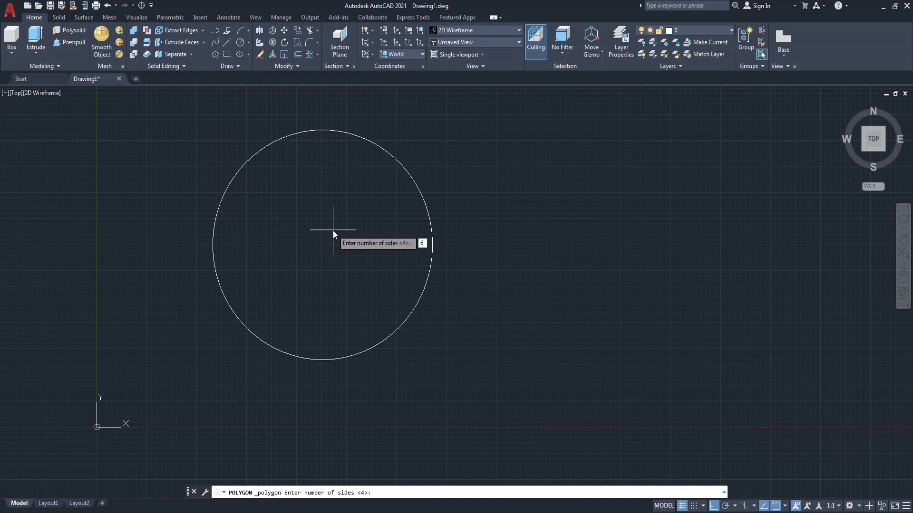
{"action": "key", "text": "Return"}
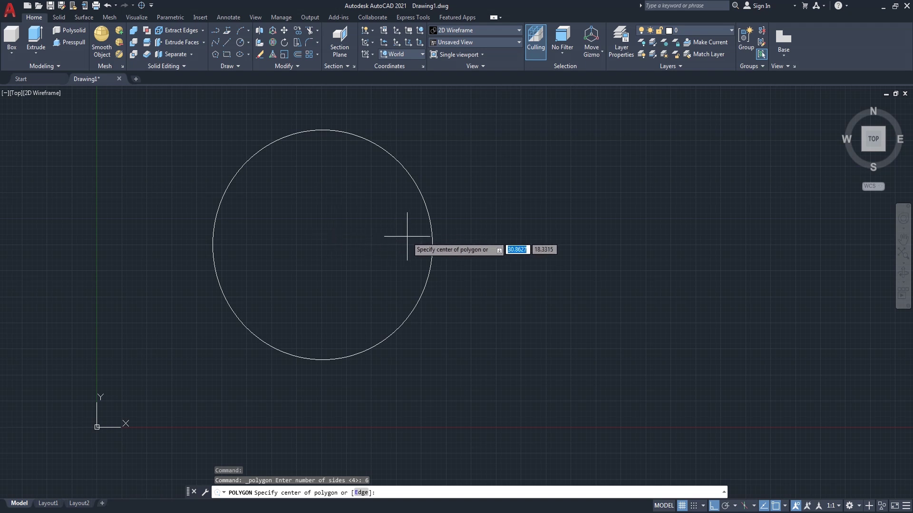
{"action": "left_click", "coordinate": [322, 245]}
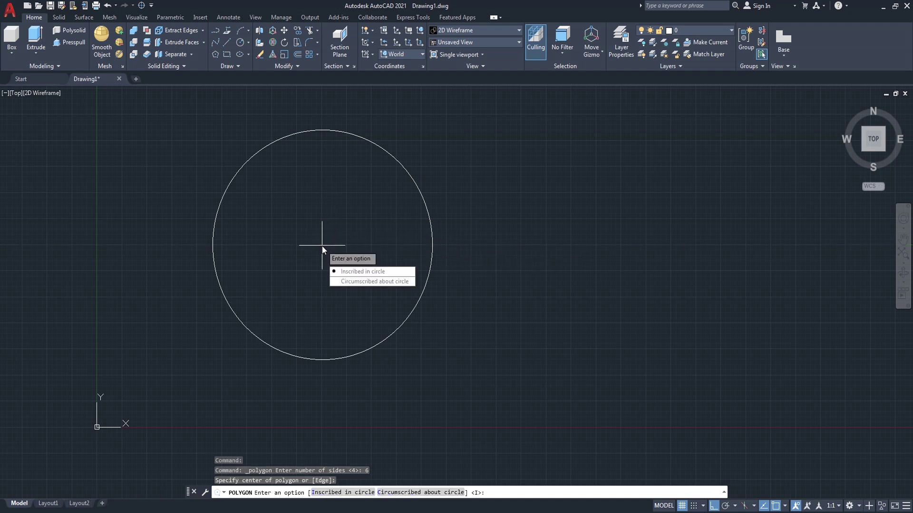
{"action": "left_click", "coordinate": [370, 283]}
{"action": "left_click", "coordinate": [433, 246]}
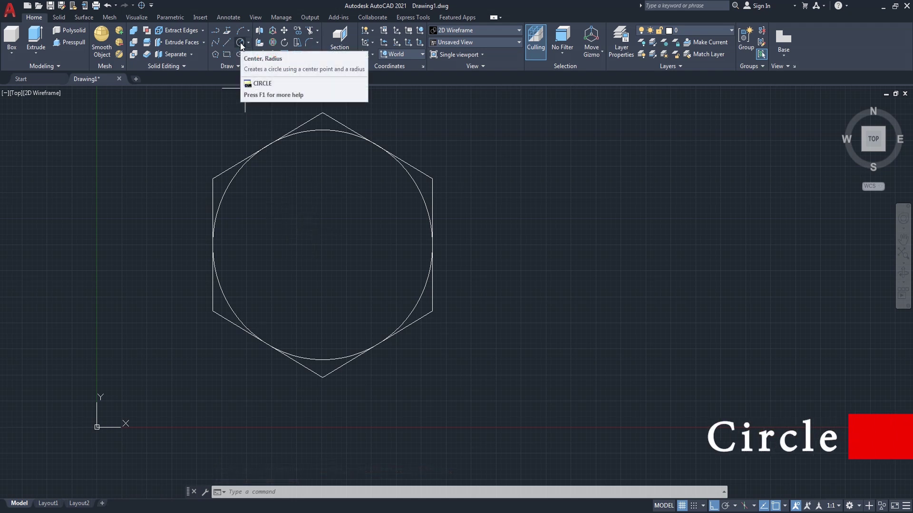
Draw a circle through the hexagon's corners and erase the diameter-22 circle.
{"action": "left_click", "coordinate": [241, 45]}
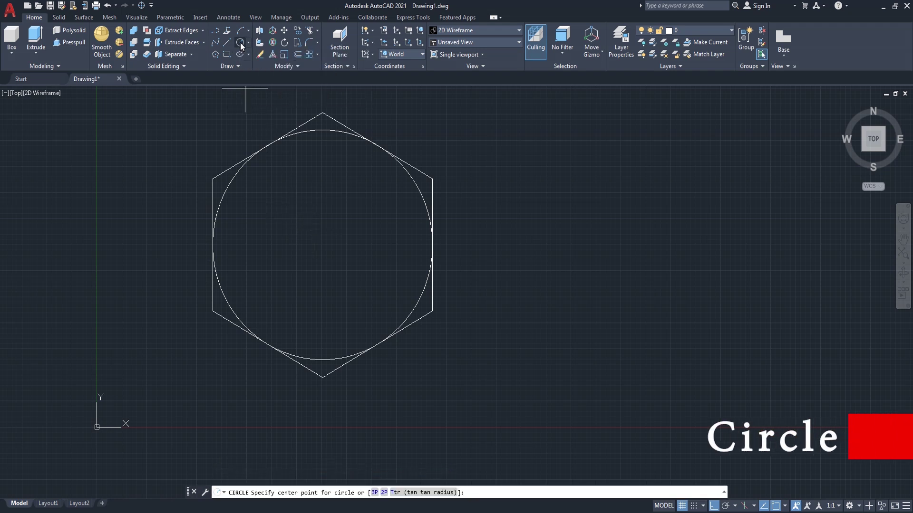
{"action": "left_click", "coordinate": [323, 245]}
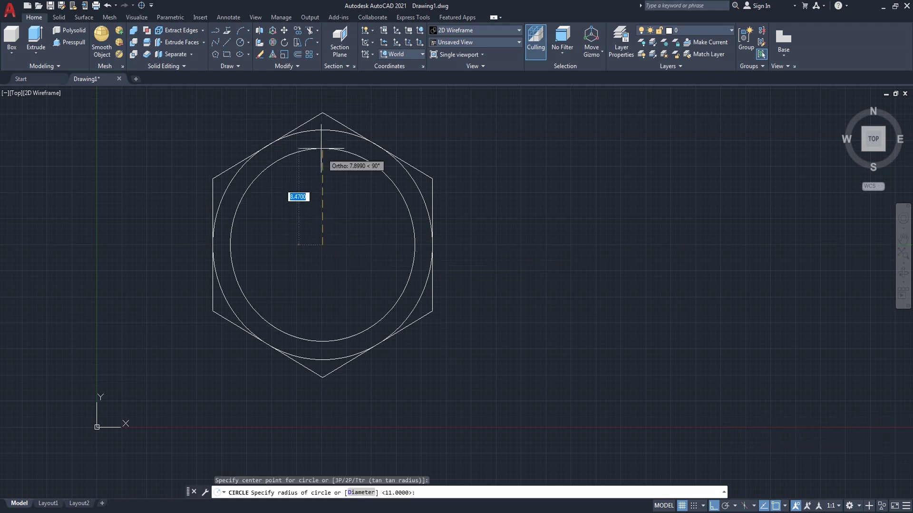
{"action": "left_click", "coordinate": [322, 113]}
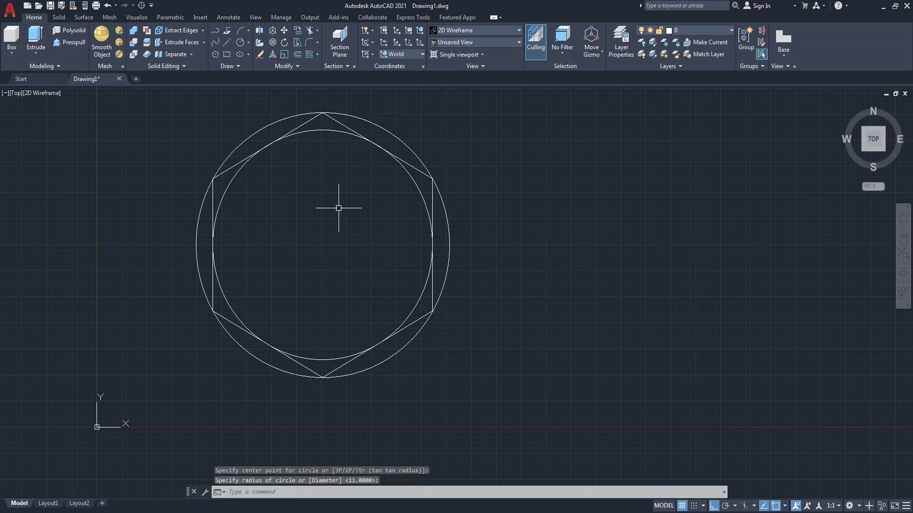
{"action": "type", "text": "e"}
{"action": "key", "text": "Return"}
{"action": "left_click", "coordinate": [326, 135]}
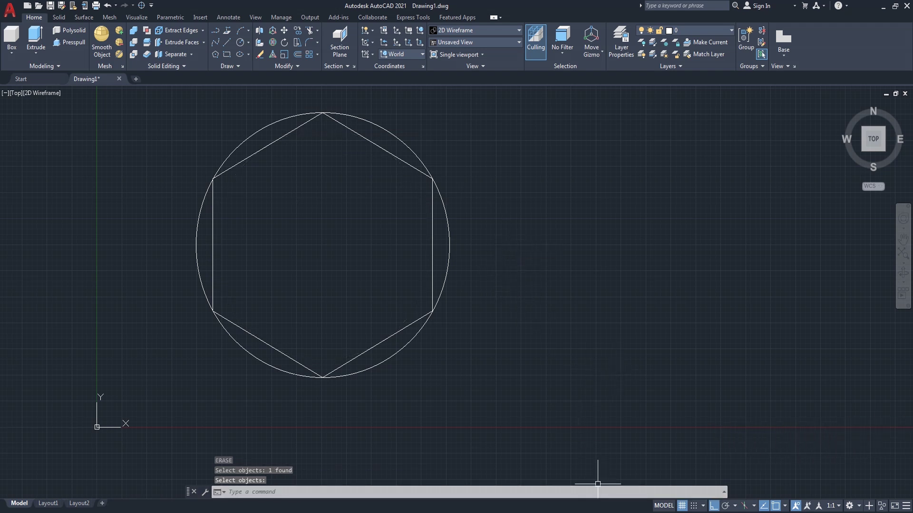
{"action": "left_click", "coordinate": [582, 476]}
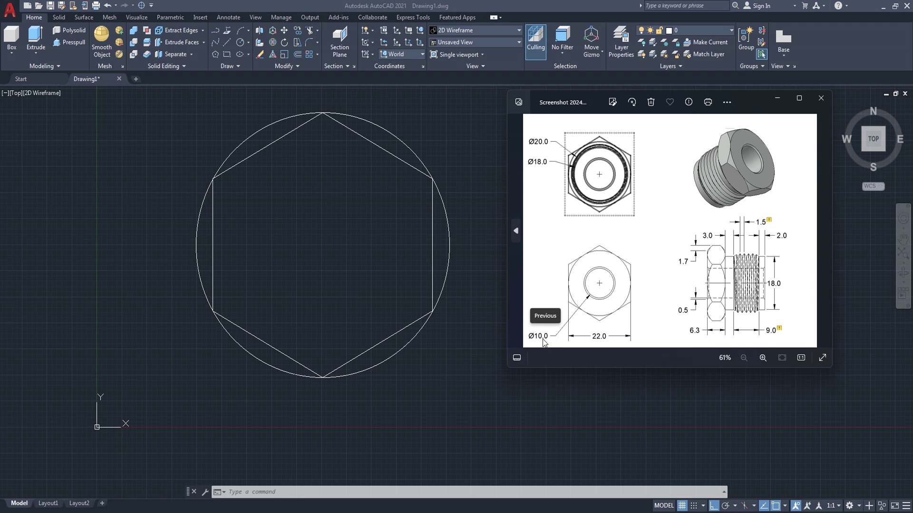
{"action": "left_click", "coordinate": [322, 266]}
Add a diameter-10 bore circle at the hexagon's centre.
{"action": "type", "text": "c"}
{"action": "key", "text": "Return"}
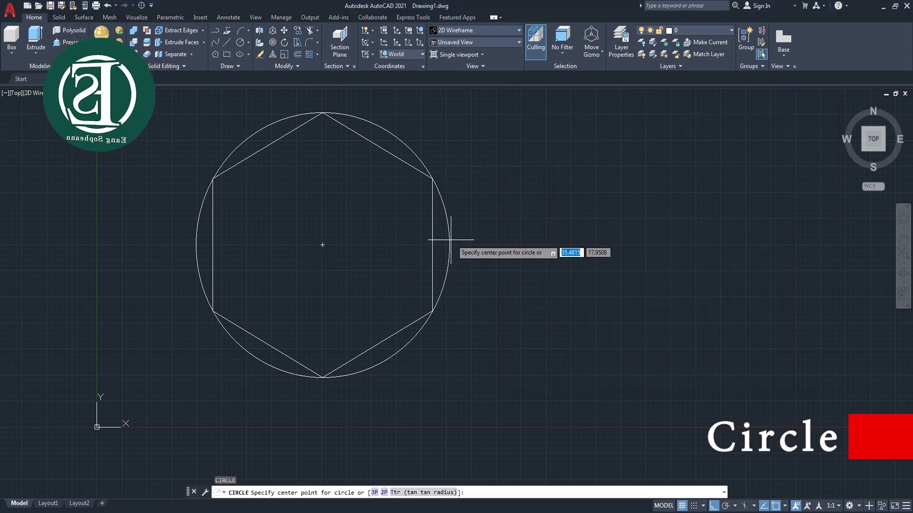
{"action": "left_click", "coordinate": [323, 245]}
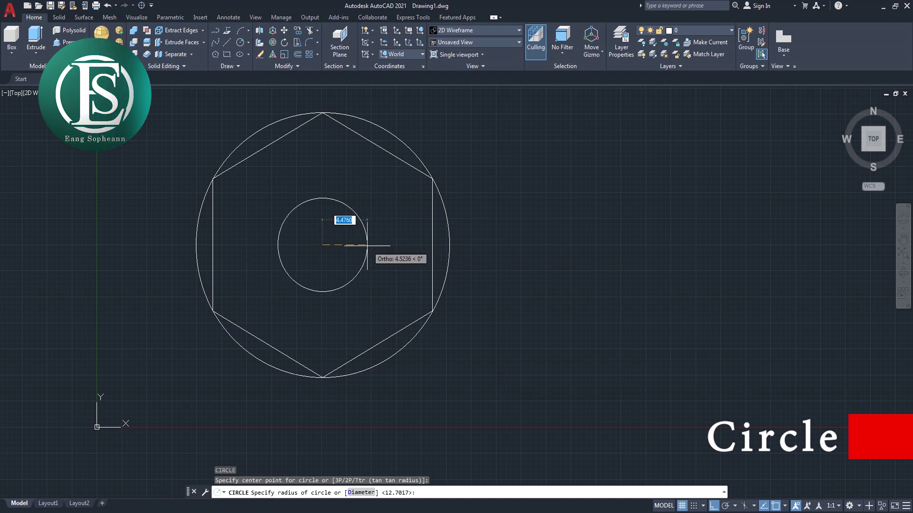
{"action": "type", "text": "d"}
{"action": "key", "text": "Return"}
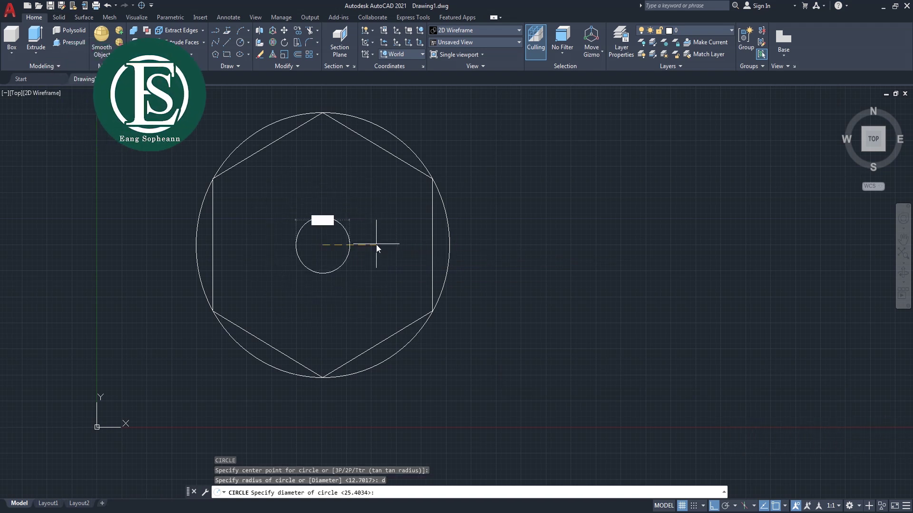
{"action": "type", "text": "10"}
{"action": "key", "text": "Return"}
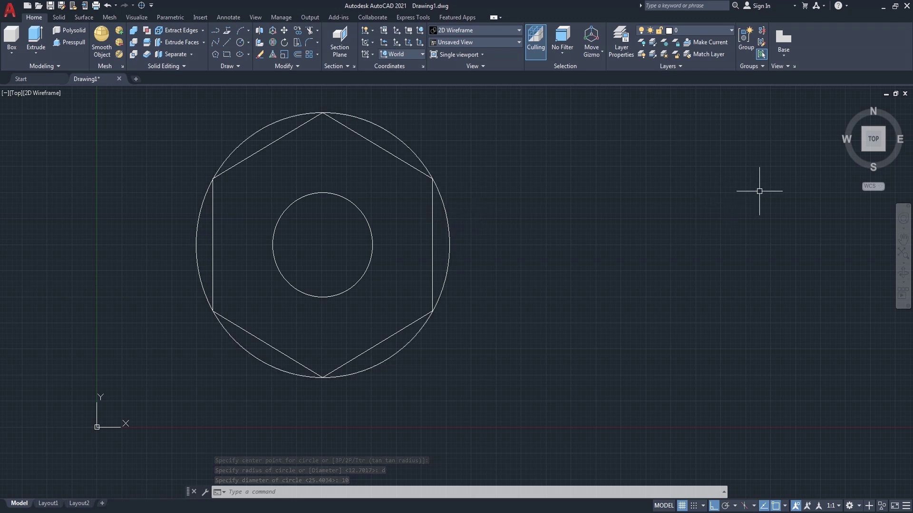
Switch to the south-west isometric view, frame the part and recheck the reference drawing.
{"action": "mouse_move", "coordinate": [873, 139]}
{"action": "left_click", "coordinate": [864, 149]}
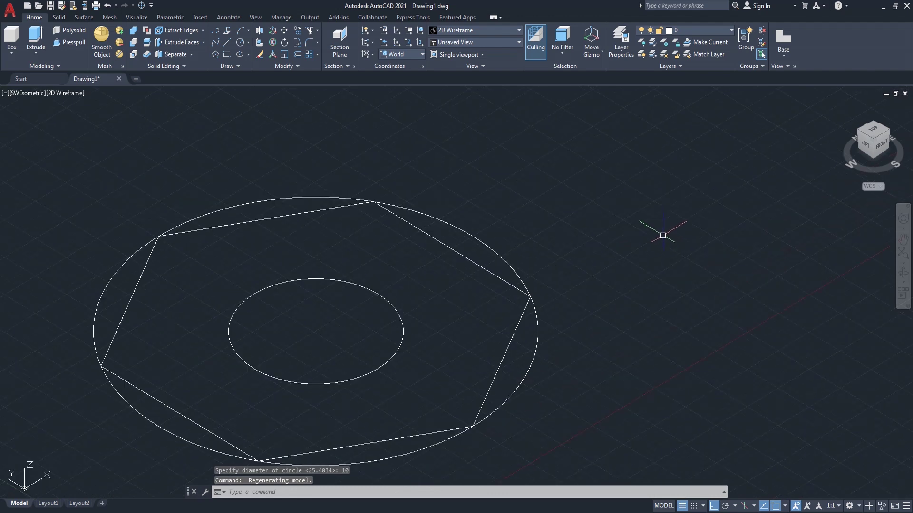
{"action": "mouse_move", "coordinate": [663, 235]}
{"action": "middle_mouse_down"}
{"action": "mouse_move", "coordinate": [701, 189]}
{"action": "mouse_move", "coordinate": [645, 221]}
{"action": "middle_mouse_up"}
{"action": "scroll", "coordinate": [702, 189], "scroll_direction": "down", "scroll_amount": 3}
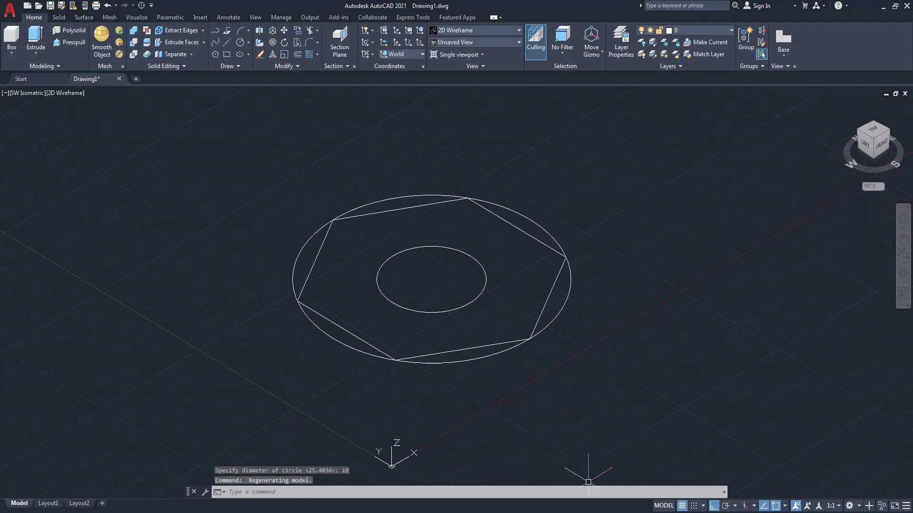
{"action": "key", "text": "alt+Tab"}
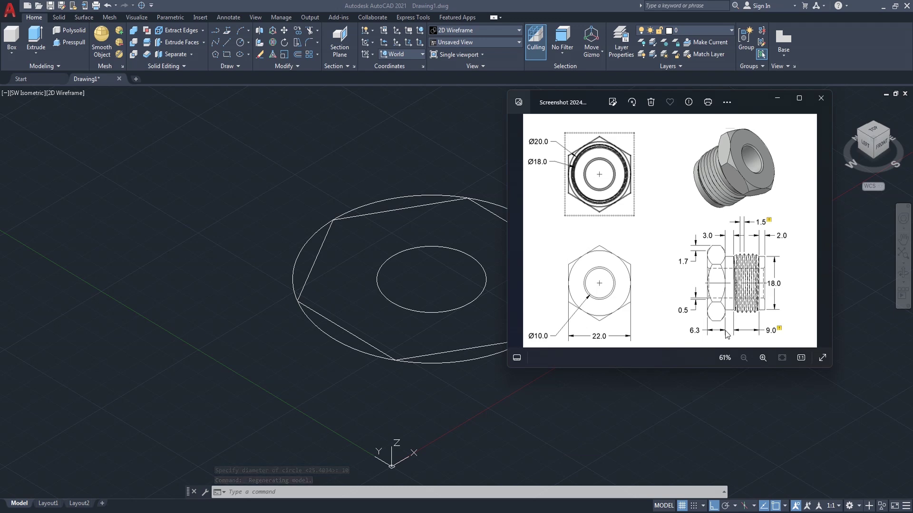
{"action": "left_click", "coordinate": [441, 321]}
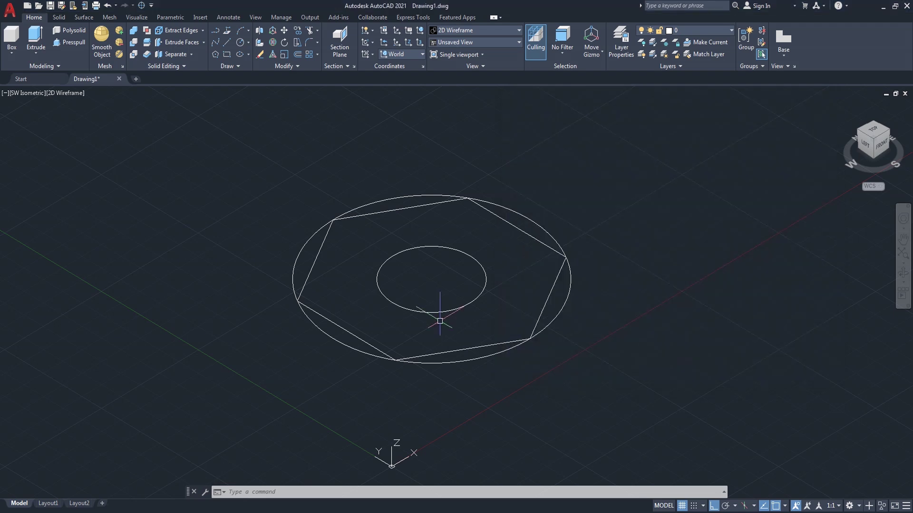
Extrude the hexagon and outer circle 6.3 high and apply the Shaded visual style.
{"action": "type", "text": "ext"}
{"action": "key", "text": "Return"}
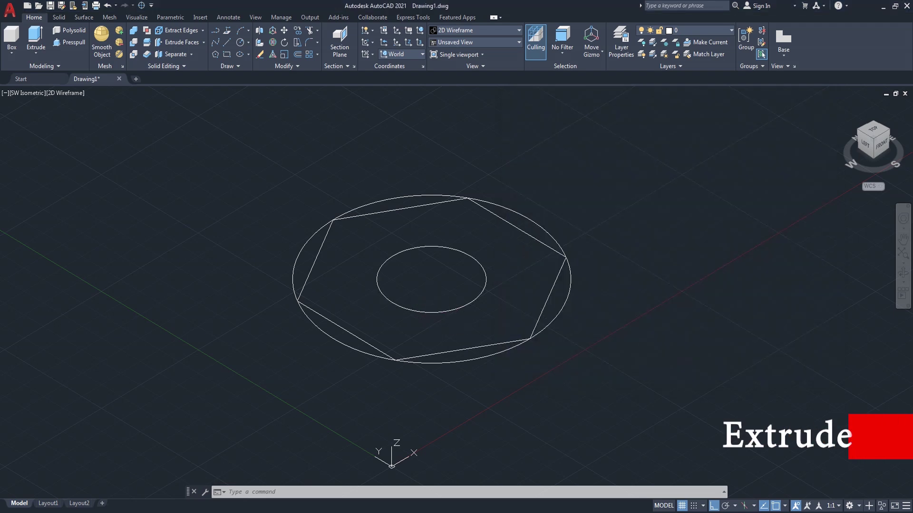
{"action": "left_click", "coordinate": [374, 319]}
{"action": "left_click", "coordinate": [293, 354]}
{"action": "key", "text": "Return"}
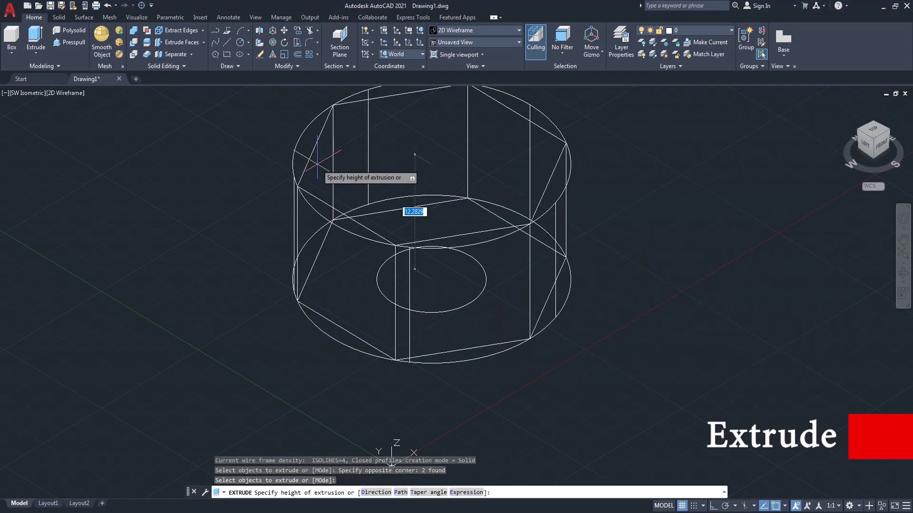
{"action": "type", "text": "6.3"}
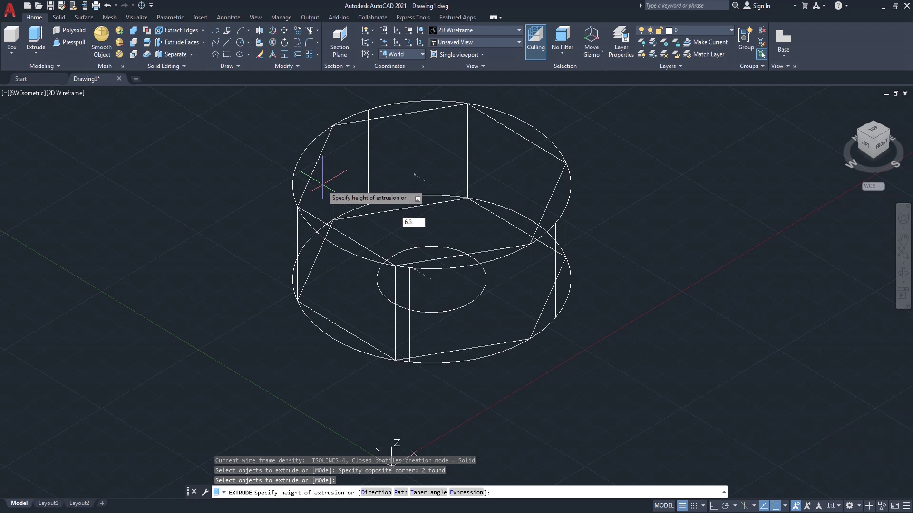
{"action": "key", "text": "Return"}
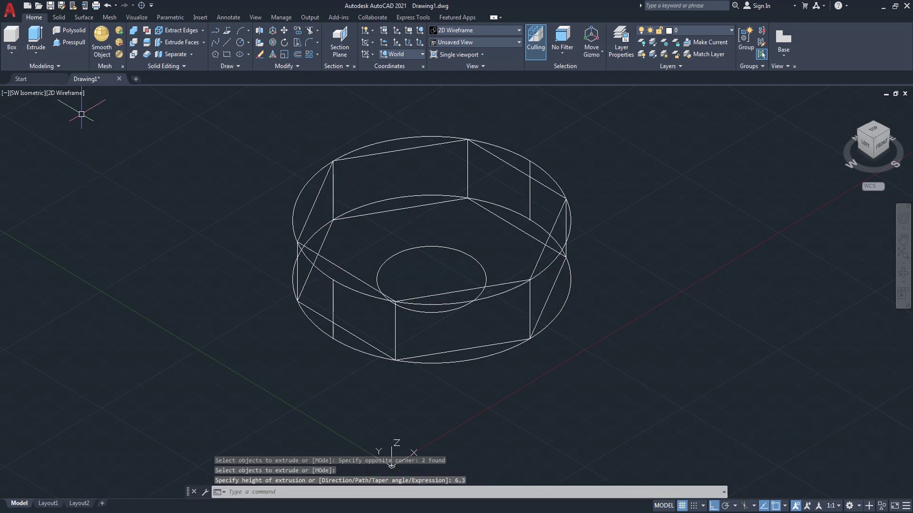
{"action": "left_click", "coordinate": [73, 92]}
{"action": "left_click", "coordinate": [106, 161]}
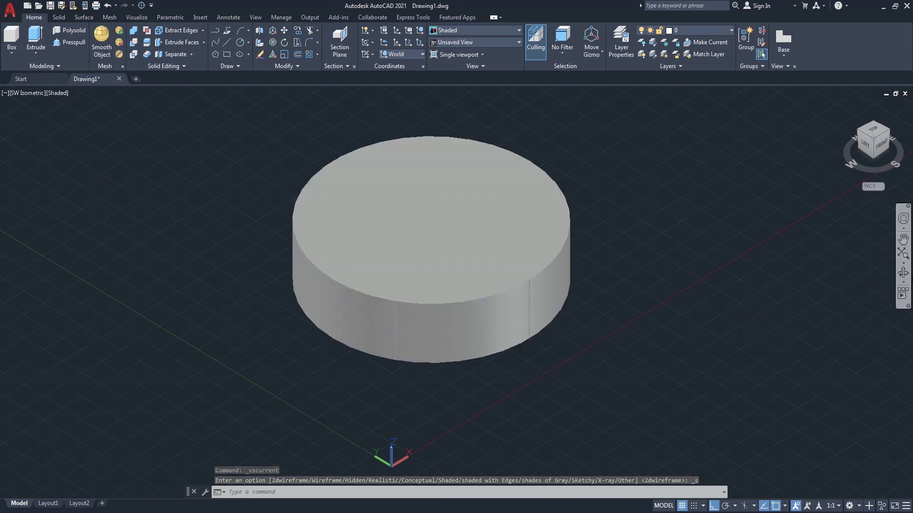
Orbit and pan around the cylinder, then glance at the plug reference drawing.
{"action": "left_click", "coordinate": [903, 273]}
{"action": "mouse_move", "coordinate": [585, 290]}
{"action": "left_mouse_down"}
{"action": "mouse_move", "coordinate": [565, 307]}
{"action": "mouse_move", "coordinate": [420, 155]}
{"action": "mouse_move", "coordinate": [408, 256]}
{"action": "mouse_move", "coordinate": [502, 320]}
{"action": "mouse_move", "coordinate": [516, 275]}
{"action": "left_mouse_up"}
{"action": "middle_click_drag", "start_coordinate": [516, 275], "coordinate": [483, 284]}
{"action": "right_click", "coordinate": [569, 235]}
{"action": "left_click", "coordinate": [618, 243]}
{"action": "mouse_move", "coordinate": [570, 280]}
{"action": "middle_mouse_down"}
{"action": "mouse_move", "coordinate": [597, 287]}
{"action": "mouse_move", "coordinate": [613, 276]}
{"action": "middle_mouse_up"}
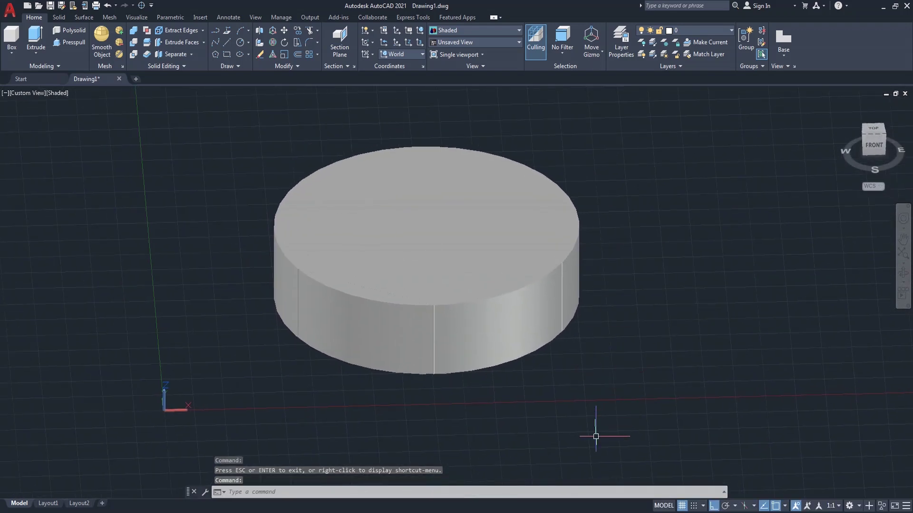
{"action": "left_click", "coordinate": [565, 510]}
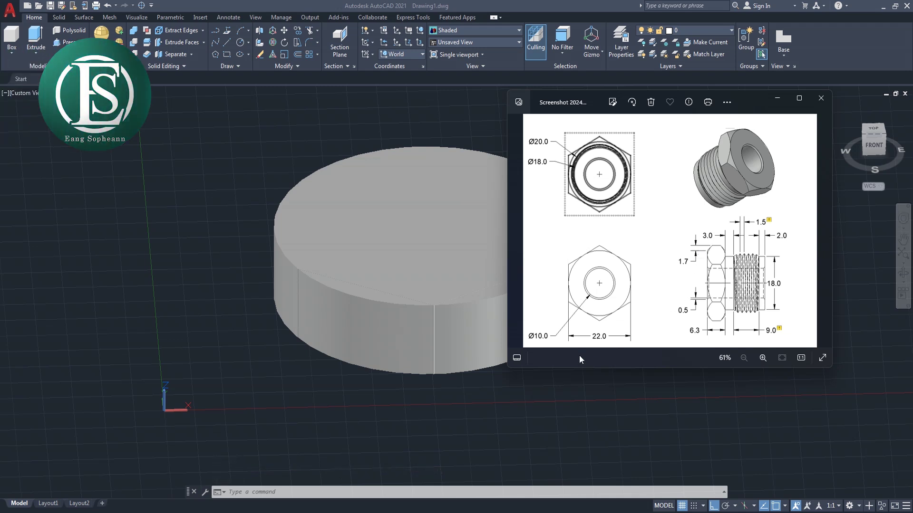
{"action": "left_click", "coordinate": [398, 407]}
Chamfer the cylinder's top and bottom edges with 1.7 distances on both surfaces.
{"action": "type", "text": "cha"}
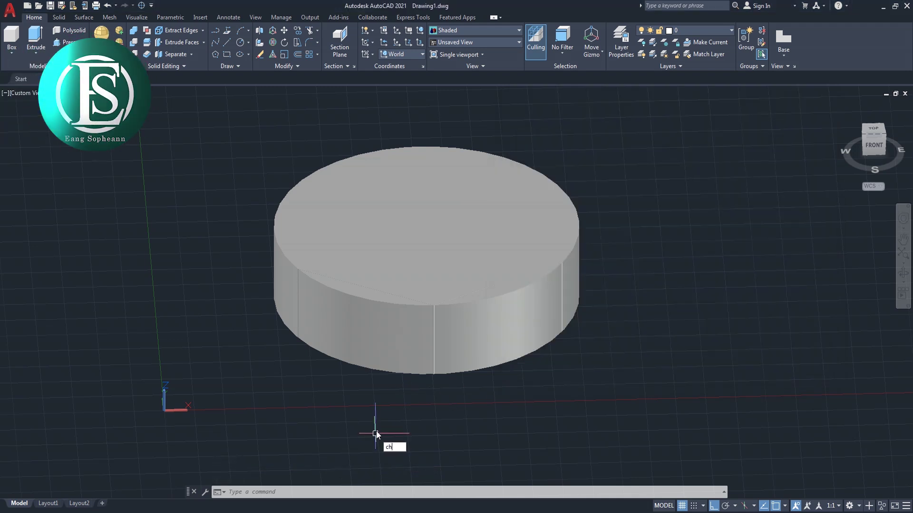
{"action": "key", "text": "Return"}
{"action": "left_click", "coordinate": [472, 370]}
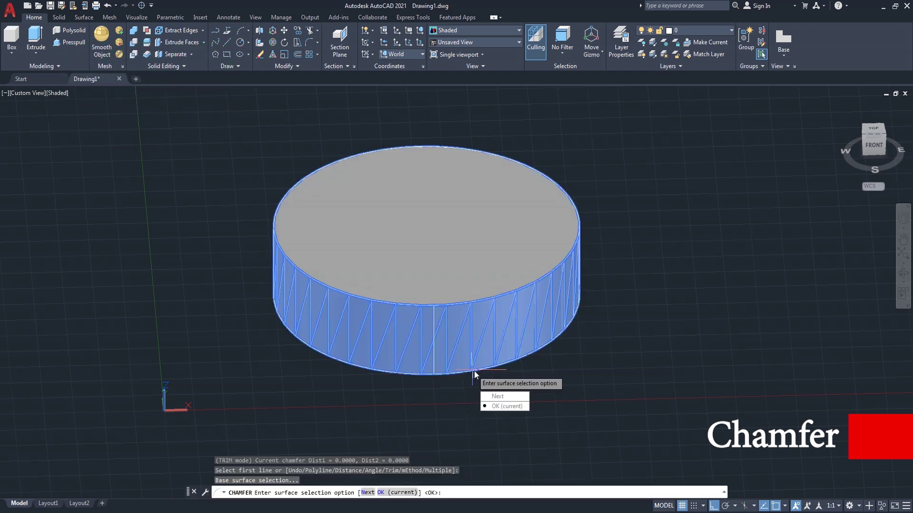
{"action": "left_click", "coordinate": [517, 411]}
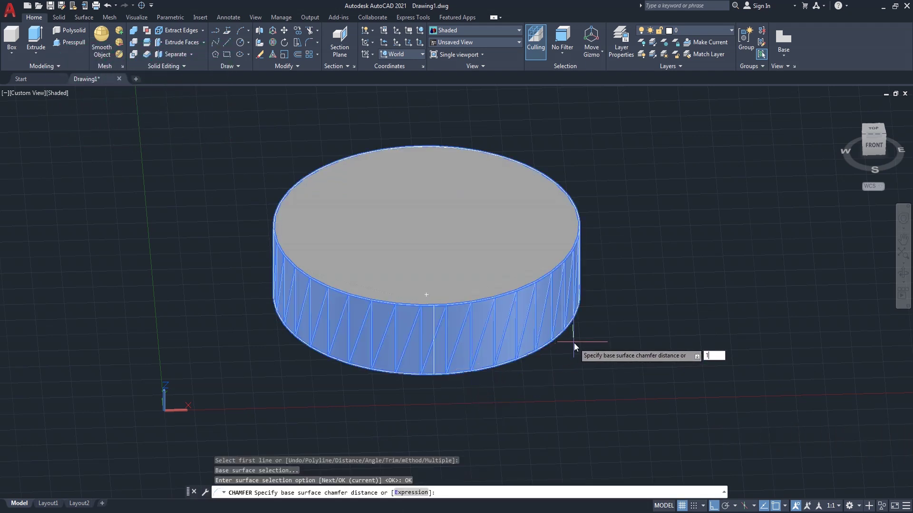
{"action": "key", "text": "Return"}
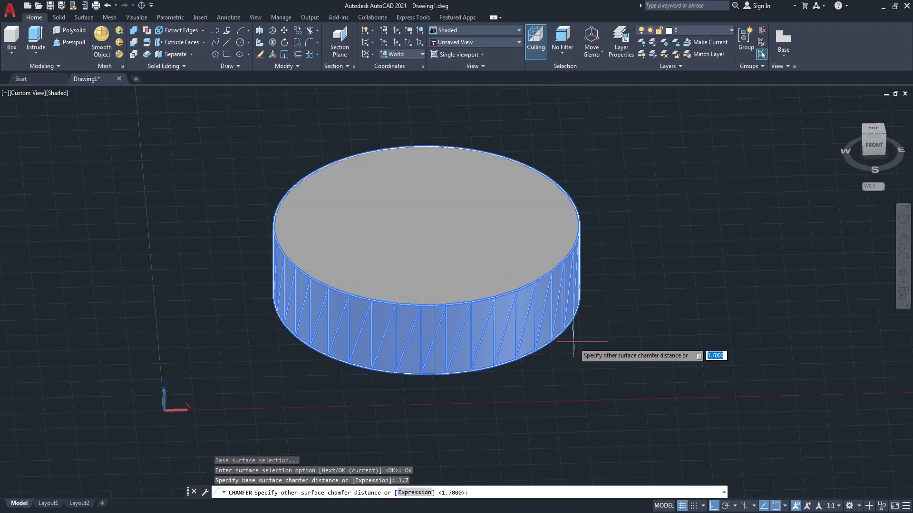
{"action": "key", "text": "Return"}
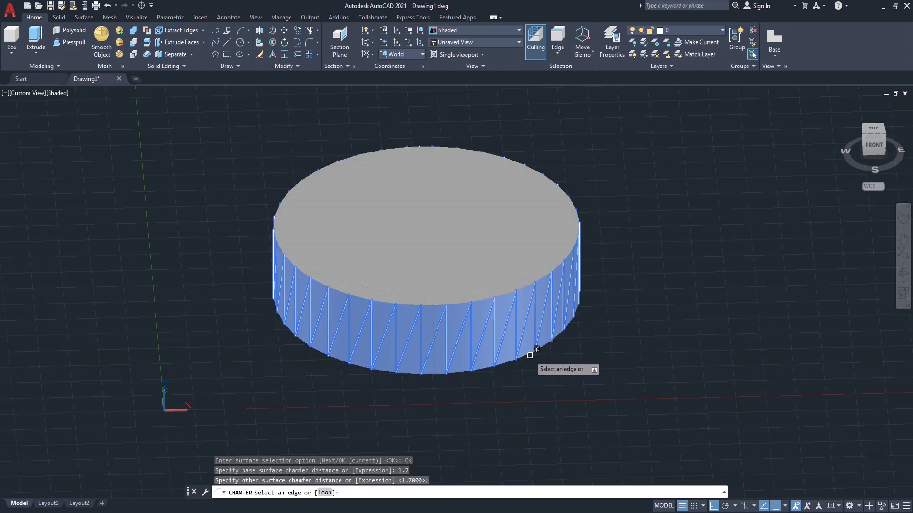
{"action": "left_click", "coordinate": [512, 360]}
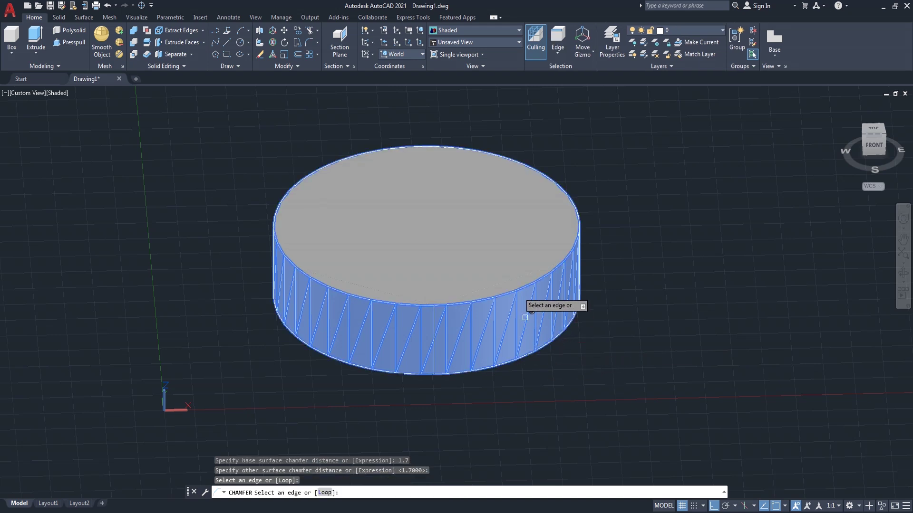
{"action": "left_click", "coordinate": [528, 281]}
{"action": "key", "text": "Return"}
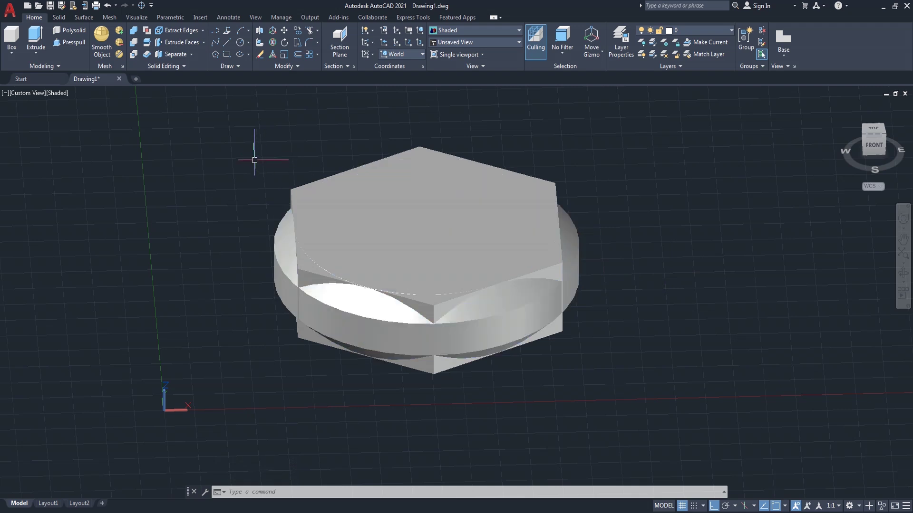
{"action": "type", "text": "In"}
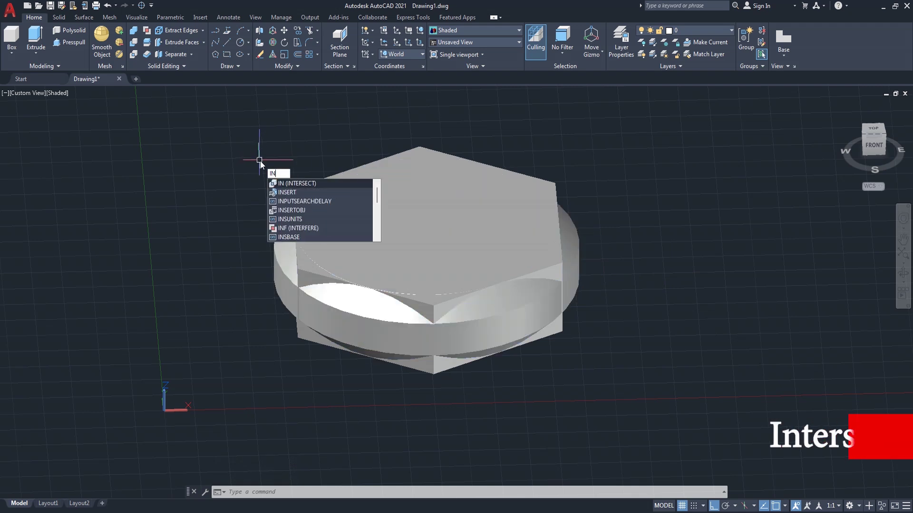
Intersect the hexagonal prism with the chamfered cylinder.
{"action": "left_click", "coordinate": [291, 184]}
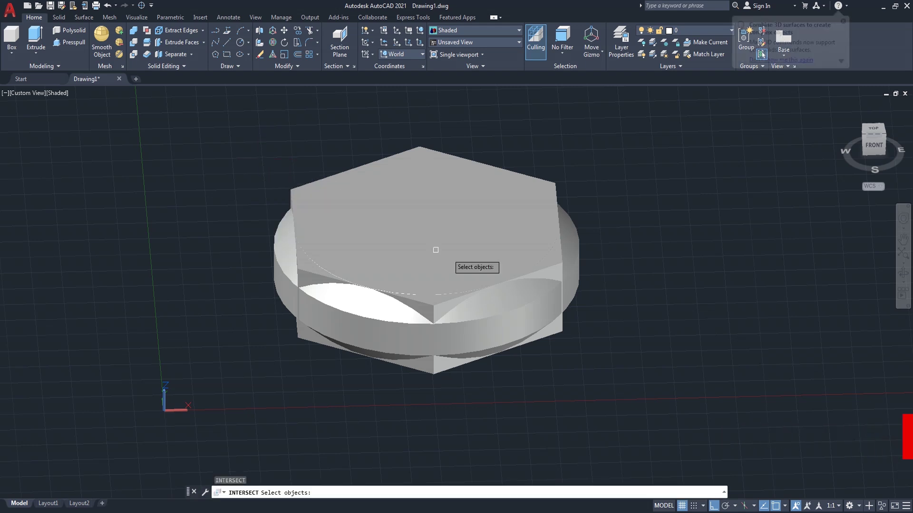
{"action": "left_click", "coordinate": [436, 249]}
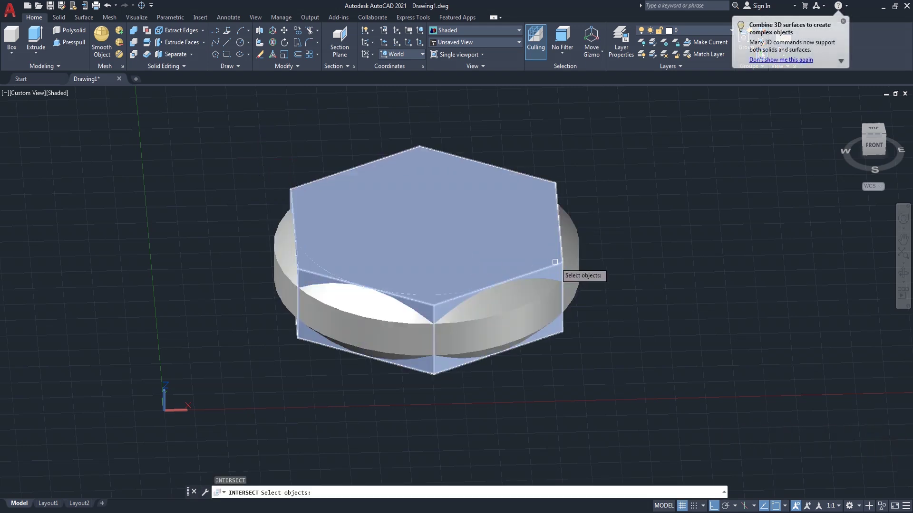
{"action": "left_click", "coordinate": [555, 262]}
{"action": "left_click", "coordinate": [548, 281]}
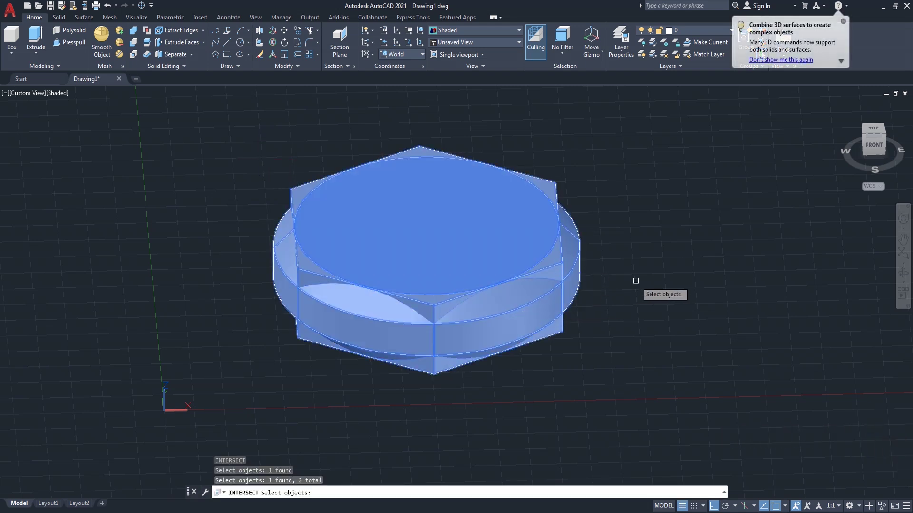
{"action": "key", "text": "Return"}
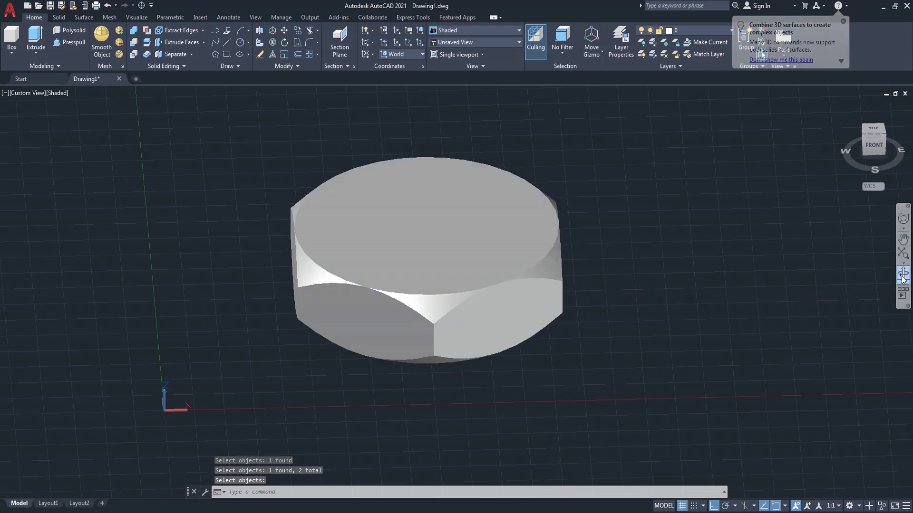
Orbit to inspect the chamfered hex head, then switch to the reference drawing.
{"action": "left_click", "coordinate": [903, 275]}
{"action": "mouse_move", "coordinate": [480, 317]}
{"action": "left_mouse_down"}
{"action": "mouse_move", "coordinate": [488, 269]}
{"action": "mouse_move", "coordinate": [621, 253]}
{"action": "mouse_move", "coordinate": [432, 284]}
{"action": "mouse_move", "coordinate": [546, 320]}
{"action": "mouse_move", "coordinate": [613, 320]}
{"action": "mouse_move", "coordinate": [464, 320]}
{"action": "mouse_move", "coordinate": [508, 322]}
{"action": "left_mouse_up"}
{"action": "right_click", "coordinate": [621, 246]}
{"action": "left_click", "coordinate": [633, 248]}
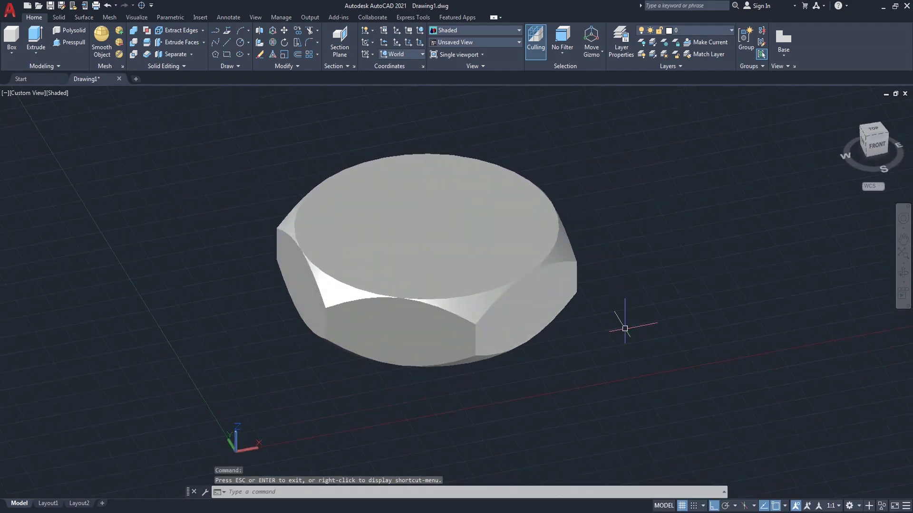
{"action": "key", "text": "alt+Tab"}
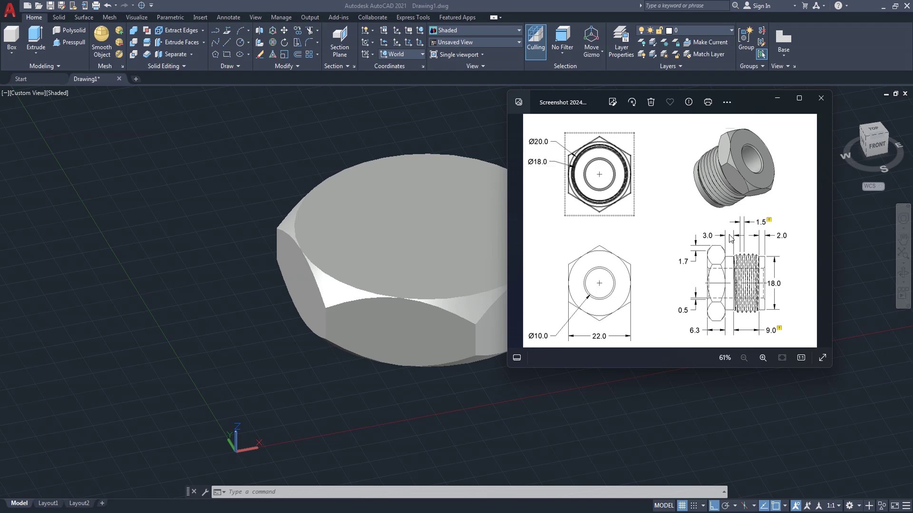
Draw a diameter-18 circle centred on the hex head's top face.
{"action": "left_click", "coordinate": [414, 241]}
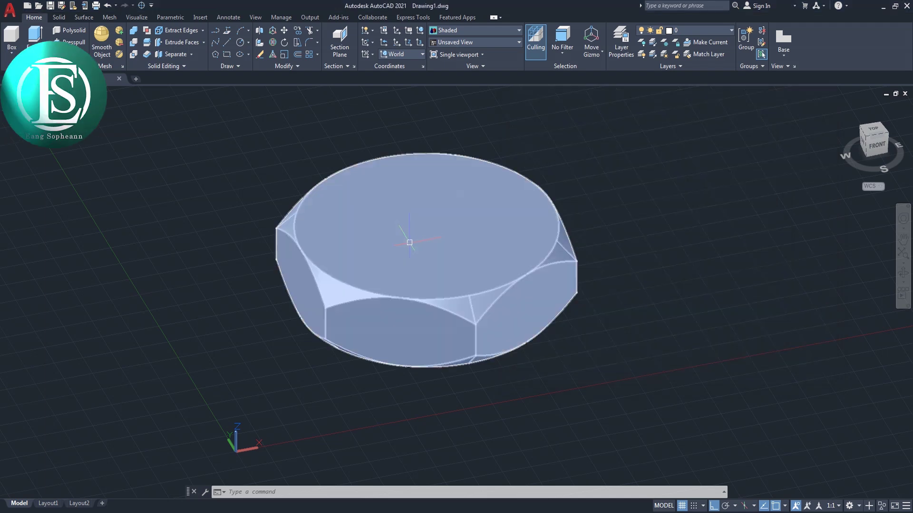
{"action": "type", "text": "c"}
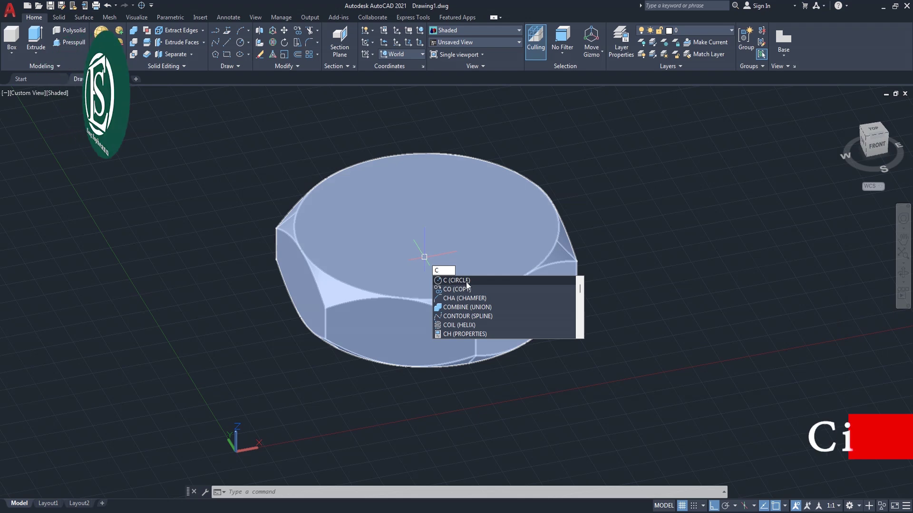
{"action": "key", "text": "Return"}
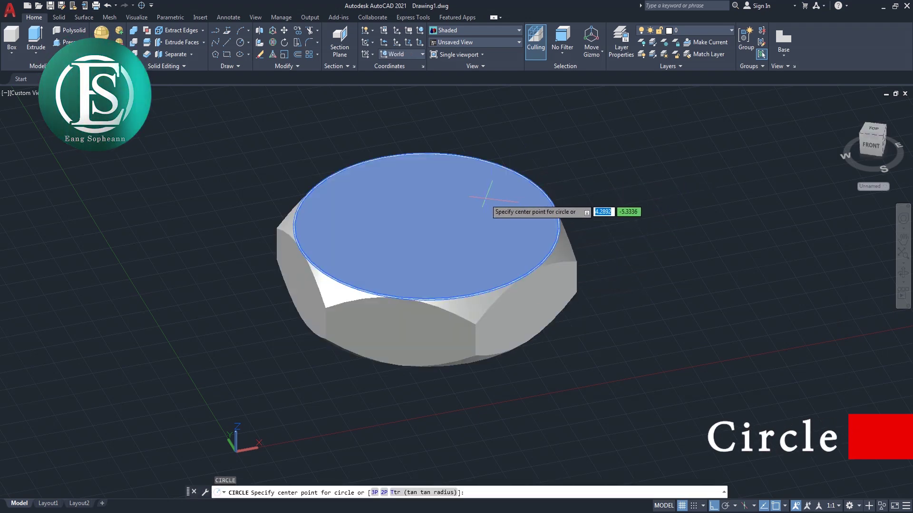
{"action": "left_click", "coordinate": [426, 227]}
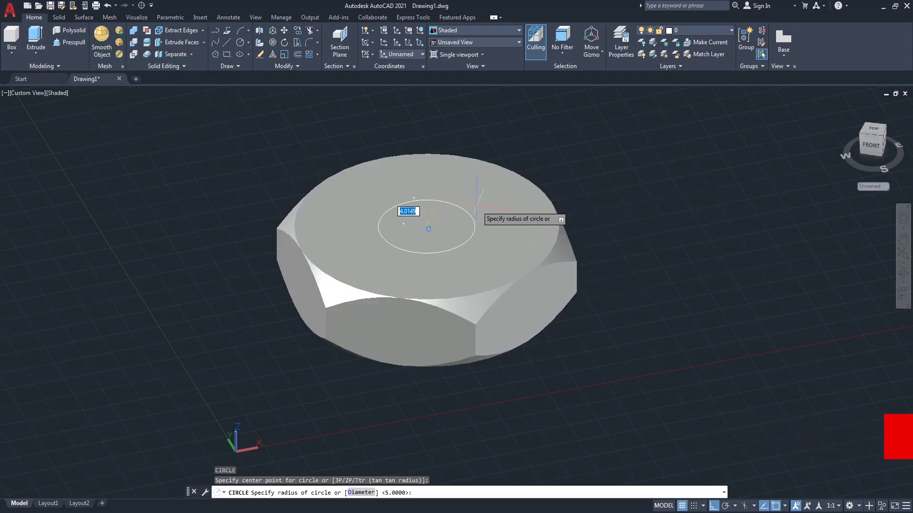
{"action": "type", "text": "d"}
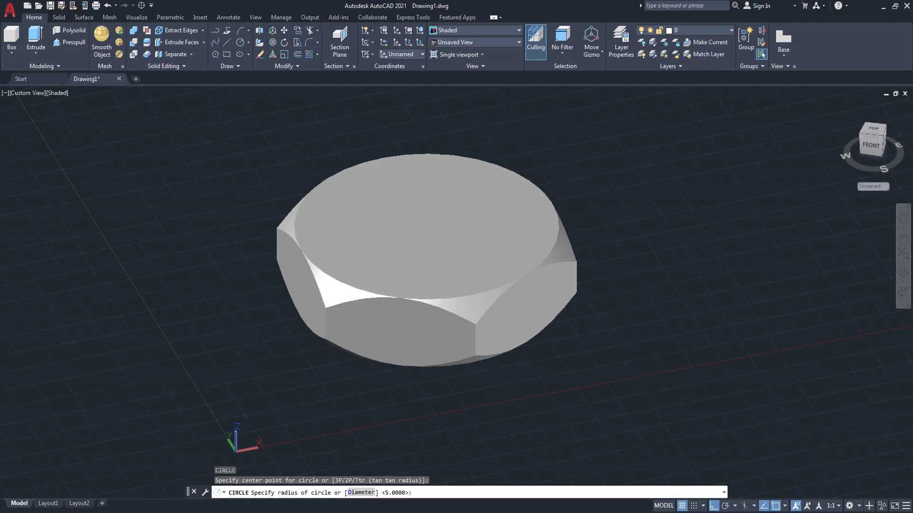
{"action": "key", "text": "Return"}
{"action": "type", "text": "8"}
{"action": "key", "text": "Return"}
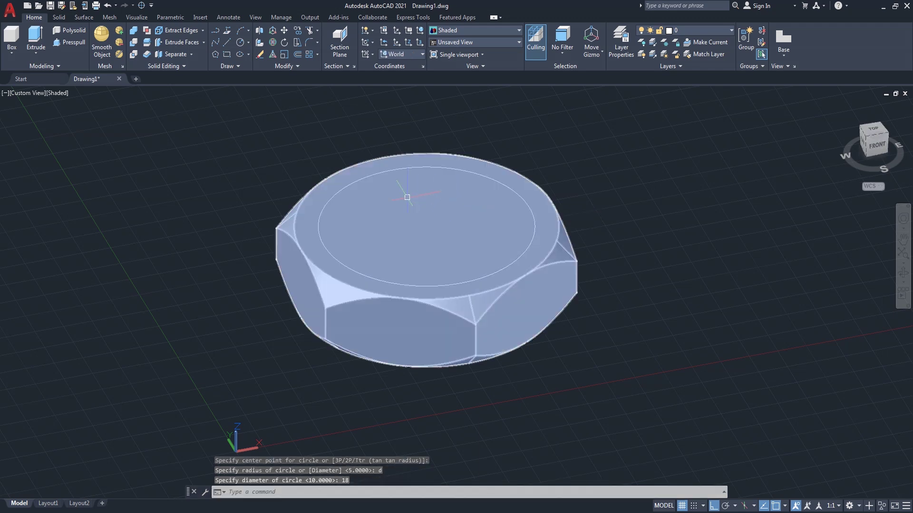
Extrude the 18 circle 3 high, then compare with the reference drawing.
{"action": "left_click", "coordinate": [358, 180]}
{"action": "type", "text": "e"}
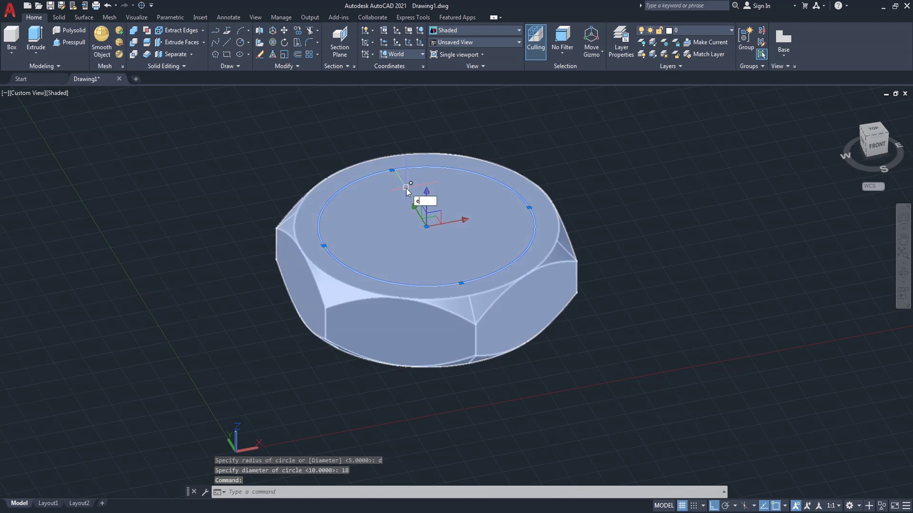
{"action": "type", "text": "xt"}
{"action": "key", "text": "Return"}
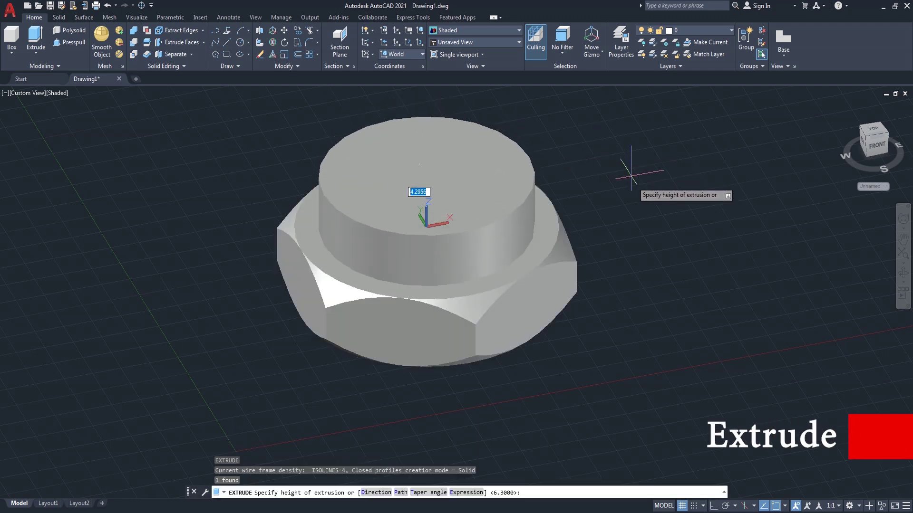
{"action": "type", "text": "3"}
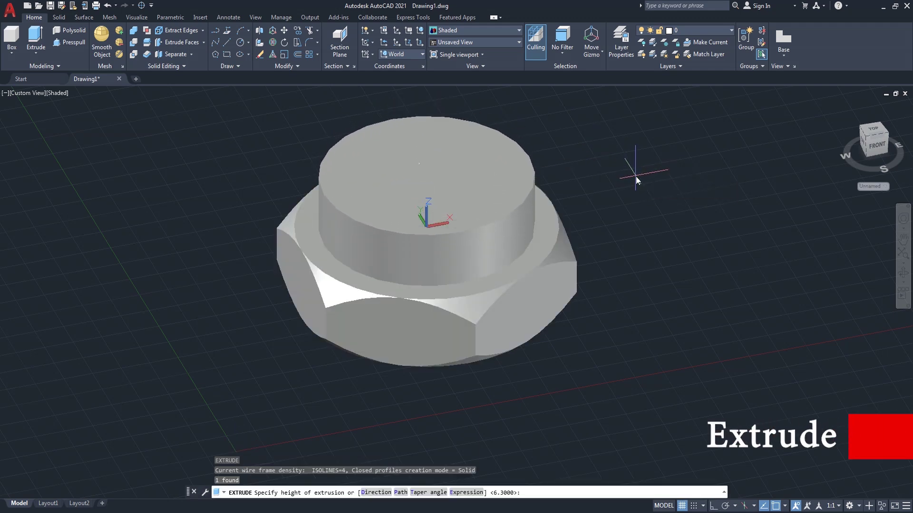
{"action": "key", "text": "Return"}
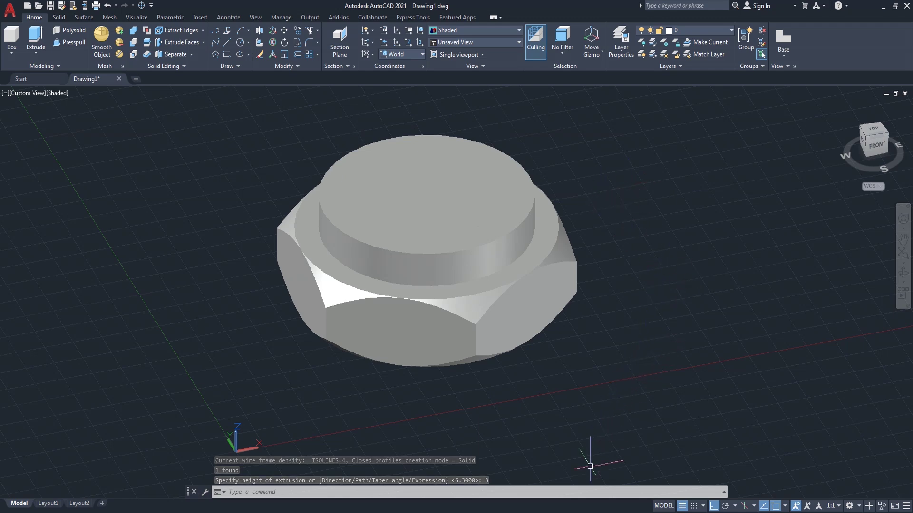
{"action": "key", "text": "alt+Tab"}
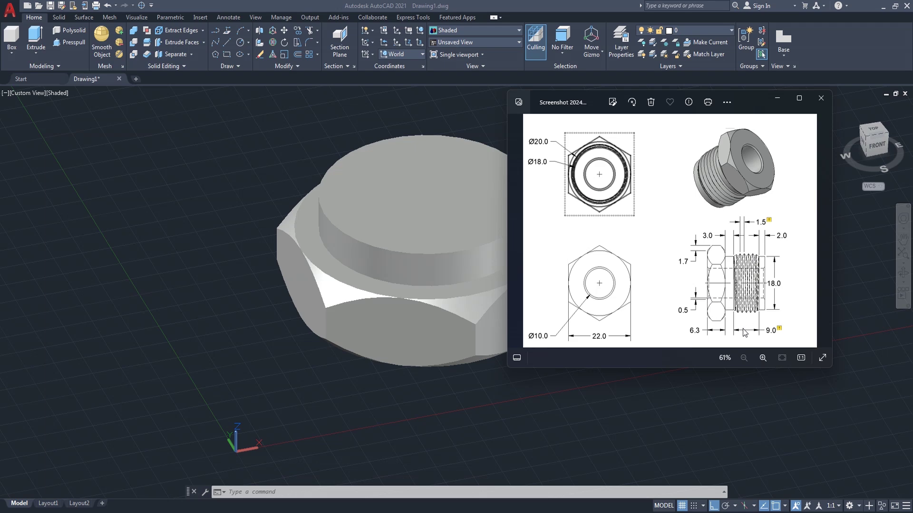
Start a new circle centred on top of the 3-high boss, in diameter mode.
{"action": "left_click", "coordinate": [438, 201]}
{"action": "left_click", "coordinate": [422, 186]}
{"action": "type", "text": "c"}
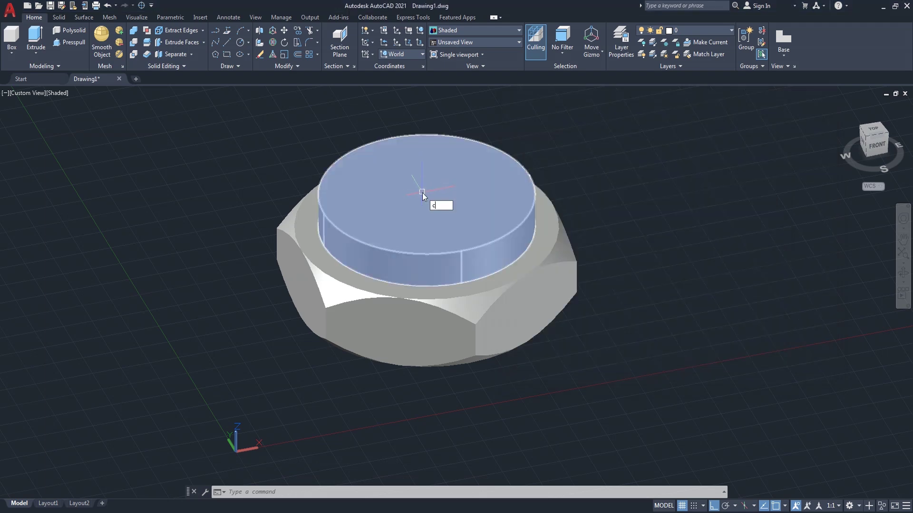
{"action": "right_click", "coordinate": [422, 192]}
{"action": "left_click", "coordinate": [459, 217]}
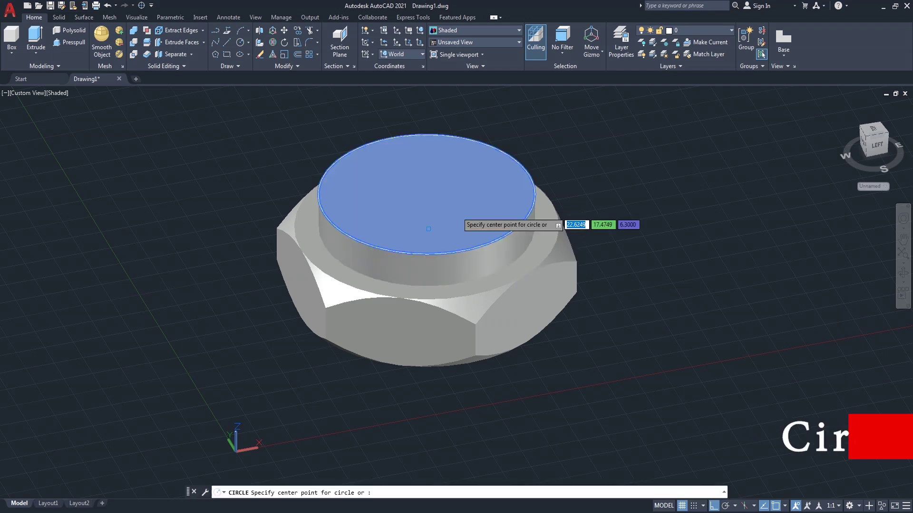
{"action": "left_click", "coordinate": [427, 194]}
{"action": "type", "text": "d"}
{"action": "key", "text": "Return"}
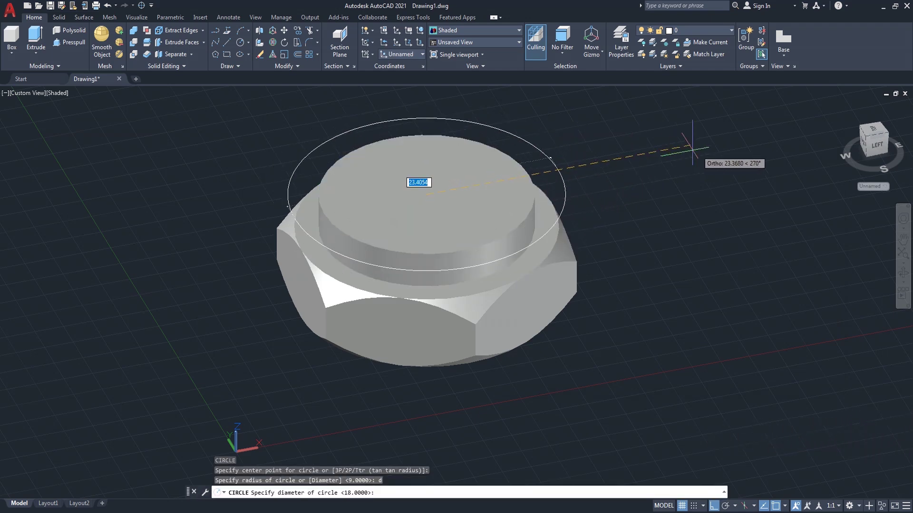
Extrude the circle on the boss into a cylinder 9 units tall.
{"action": "type", "text": "21"}
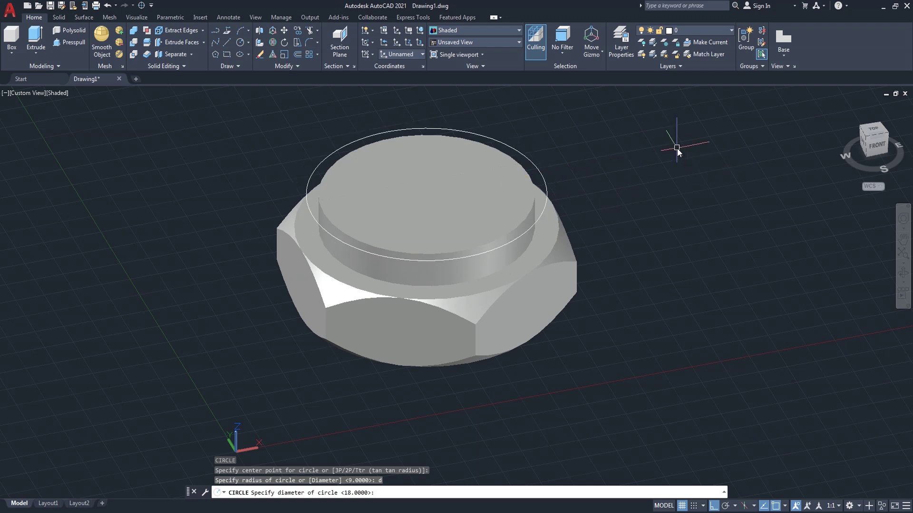
{"action": "type", "text": "xt"}
{"action": "key", "text": "Return"}
{"action": "left_click", "coordinate": [546, 178]}
{"action": "key", "text": "Return"}
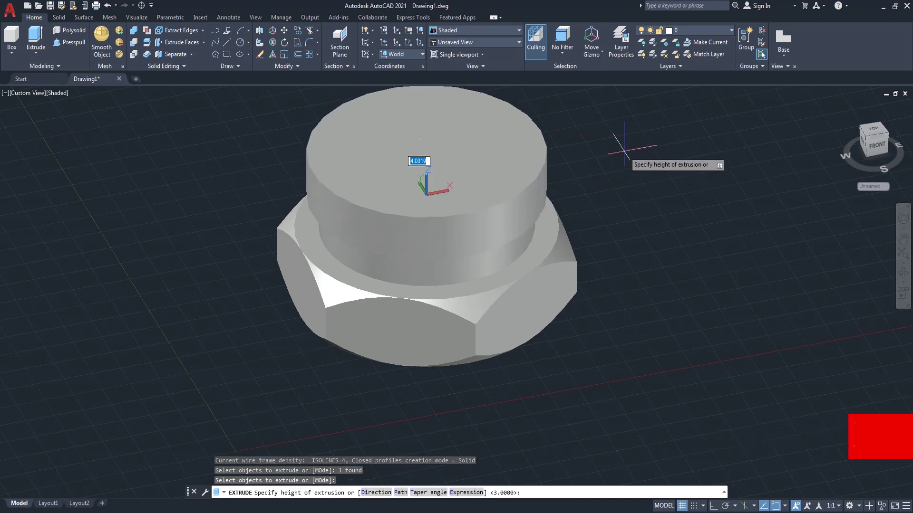
{"action": "type", "text": "9"}
{"action": "key", "text": "Return"}
Pan, zoom and orbit to inspect the extended shank.
{"action": "scroll", "coordinate": [623, 151], "scroll_direction": "down", "scroll_amount": 2}
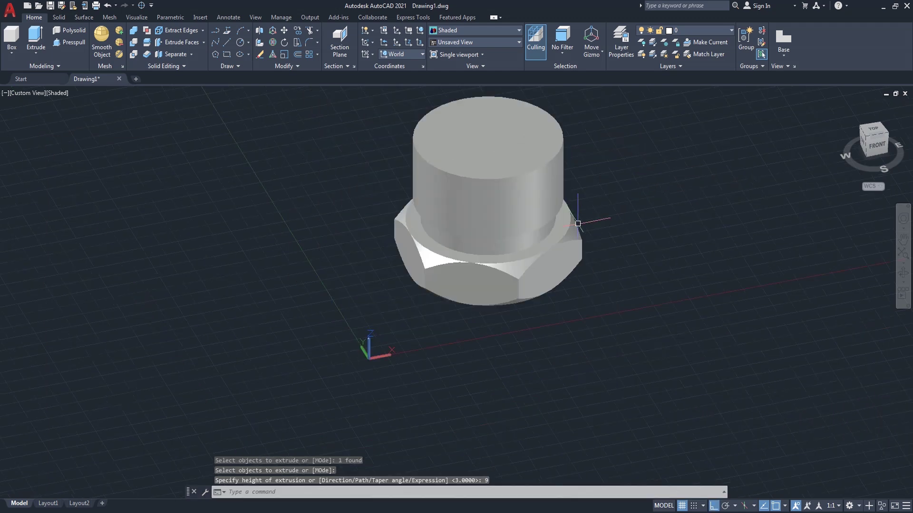
{"action": "mouse_move", "coordinate": [595, 169]}
{"action": "middle_mouse_down"}
{"action": "mouse_move", "coordinate": [530, 220]}
{"action": "mouse_move", "coordinate": [546, 216]}
{"action": "middle_mouse_up"}
{"action": "scroll", "coordinate": [528, 238], "scroll_direction": "up", "scroll_amount": 2}
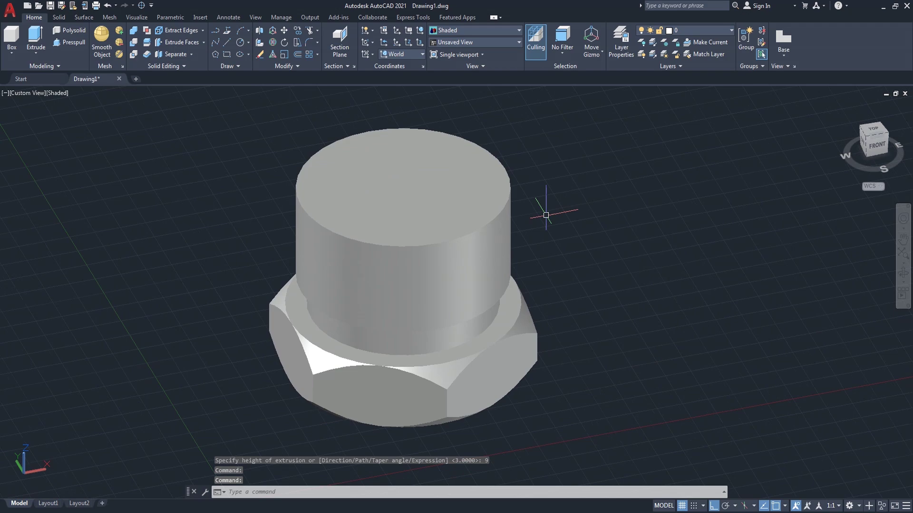
{"action": "left_click", "coordinate": [903, 275]}
{"action": "mouse_move", "coordinate": [648, 351]}
{"action": "left_mouse_down"}
{"action": "mouse_move", "coordinate": [615, 247]}
{"action": "mouse_move", "coordinate": [448, 302]}
{"action": "mouse_move", "coordinate": [723, 309]}
{"action": "mouse_move", "coordinate": [591, 224]}
{"action": "mouse_move", "coordinate": [560, 234]}
{"action": "mouse_move", "coordinate": [648, 351]}
{"action": "mouse_move", "coordinate": [612, 347]}
{"action": "mouse_move", "coordinate": [618, 318]}
{"action": "left_mouse_up"}
{"action": "right_click", "coordinate": [603, 260]}
{"action": "left_click", "coordinate": [618, 265]}
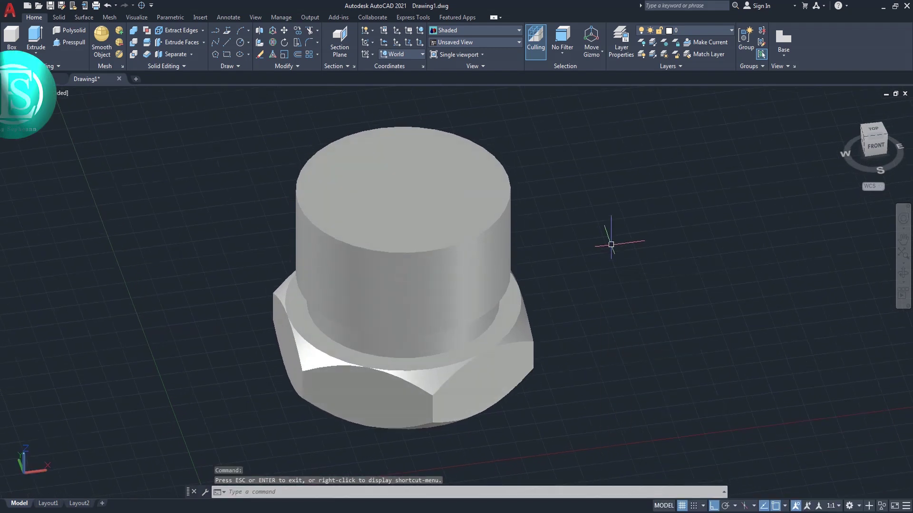
Draw an 18-diameter circle centred on the cylinder's top face.
{"action": "type", "text": "c"}
{"action": "key", "text": "Return"}
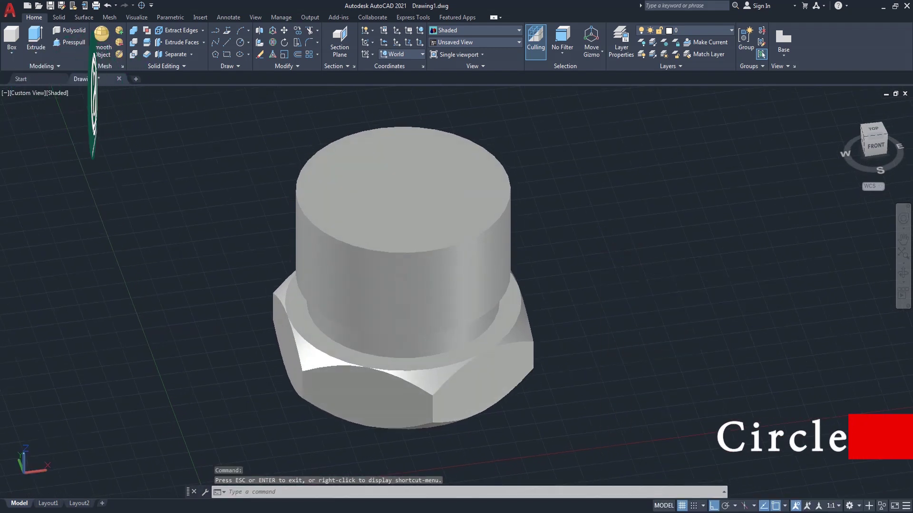
{"action": "left_click", "coordinate": [403, 189]}
{"action": "type", "text": "d"}
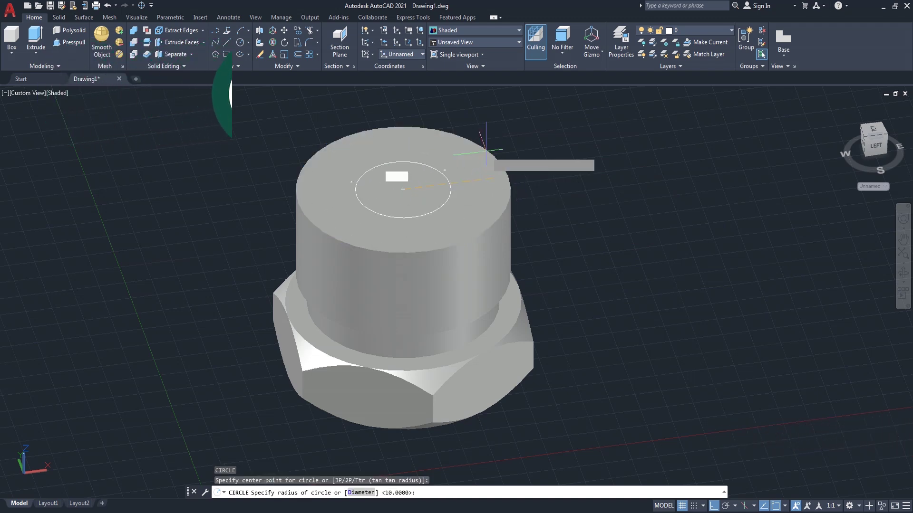
{"action": "key", "text": "Return"}
{"action": "type", "text": "18"}
{"action": "key", "text": "Return"}
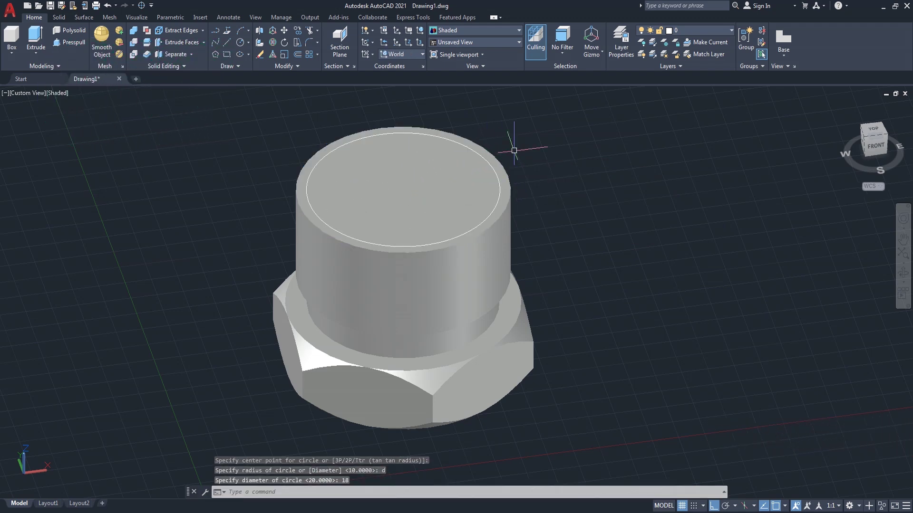
Extrude the 18-diameter circle 2 units up, then bring up the reference drawing.
{"action": "left_click", "coordinate": [497, 165]}
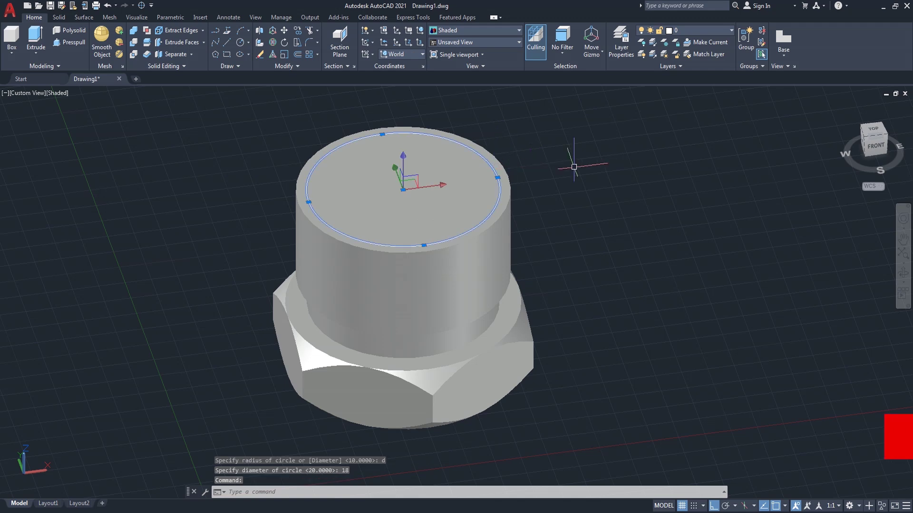
{"action": "type", "text": "ext"}
{"action": "key", "text": "Return"}
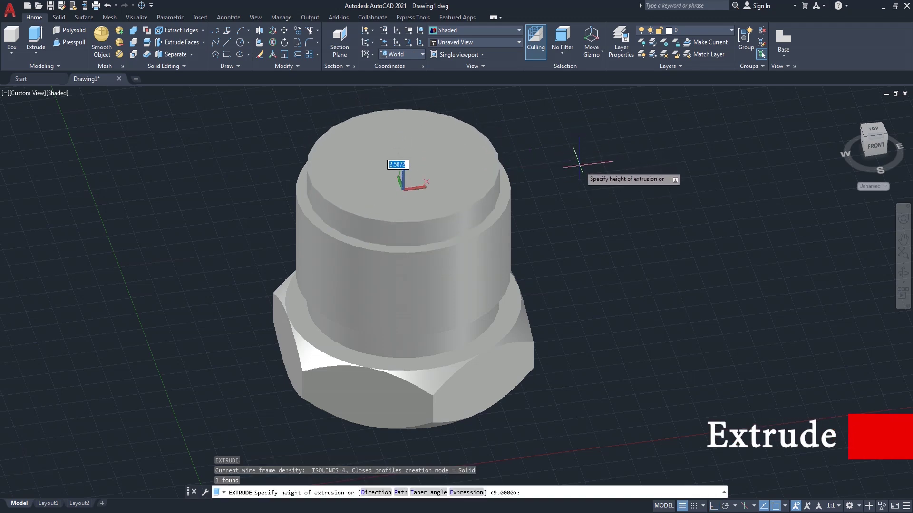
{"action": "type", "text": "2"}
{"action": "key", "text": "Return"}
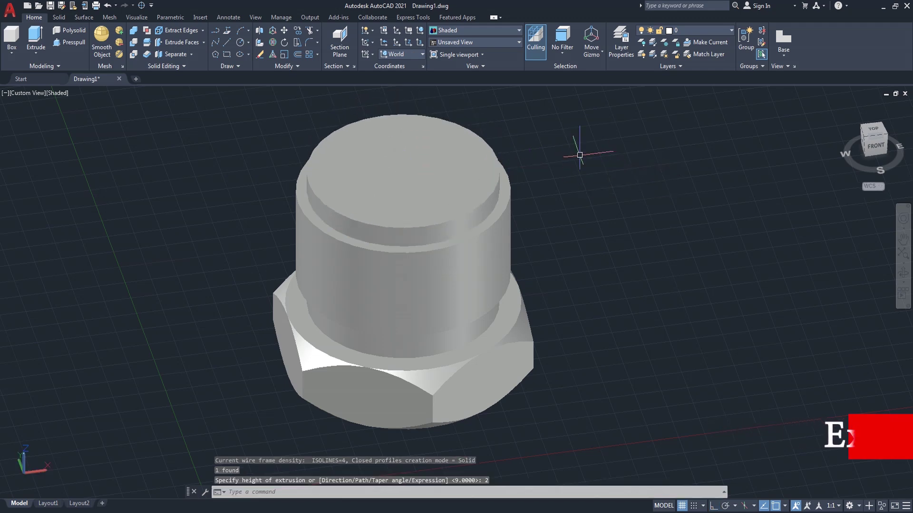
{"action": "key", "text": "alt+Tab"}
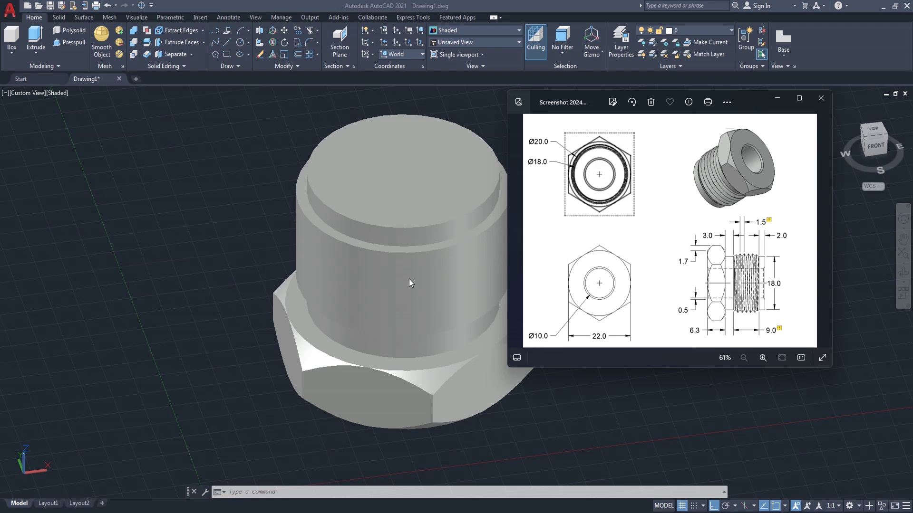
Put away the reference drawing and show the plug in 2D Wireframe, orbiting it.
{"action": "left_click", "coordinate": [176, 251]}
{"action": "left_click", "coordinate": [57, 94]}
{"action": "left_click", "coordinate": [79, 117]}
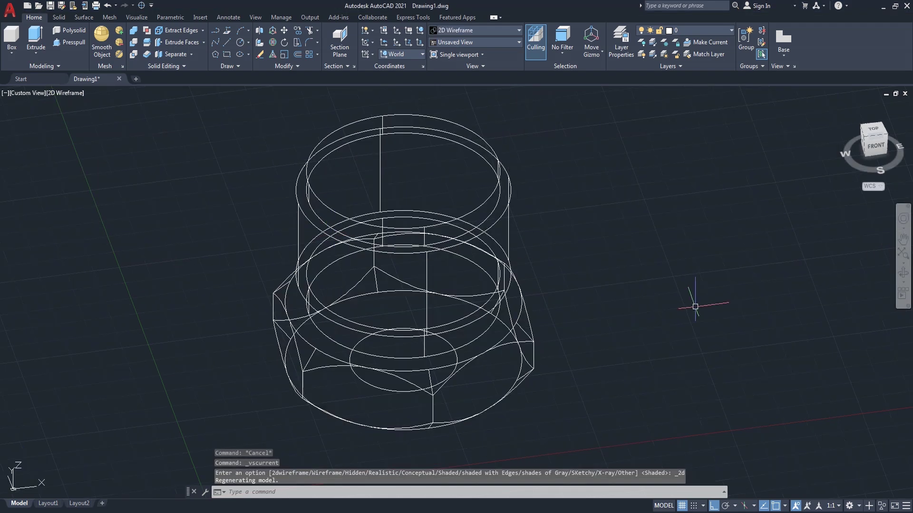
{"action": "left_click", "coordinate": [903, 274]}
{"action": "mouse_move", "coordinate": [660, 320]}
{"action": "left_mouse_down"}
{"action": "mouse_move", "coordinate": [666, 293]}
{"action": "mouse_move", "coordinate": [564, 228]}
{"action": "left_mouse_up"}
{"action": "right_click", "coordinate": [563, 226]}
{"action": "left_click", "coordinate": [584, 233]}
Draw a straight two-point 3D polyline across the base of the shank.
{"action": "type", "text": "3dpoly"}
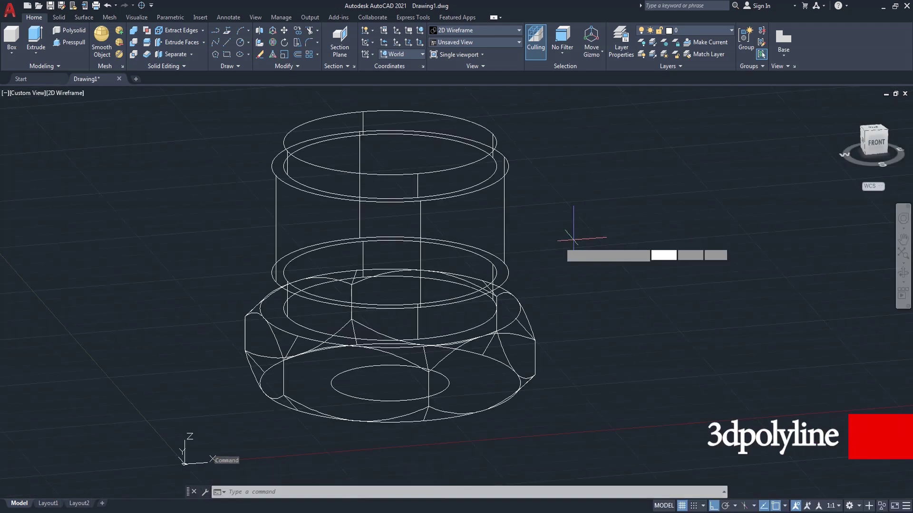
{"action": "key", "text": "Return"}
{"action": "scroll", "coordinate": [271, 283], "scroll_direction": "up", "scroll_amount": 2}
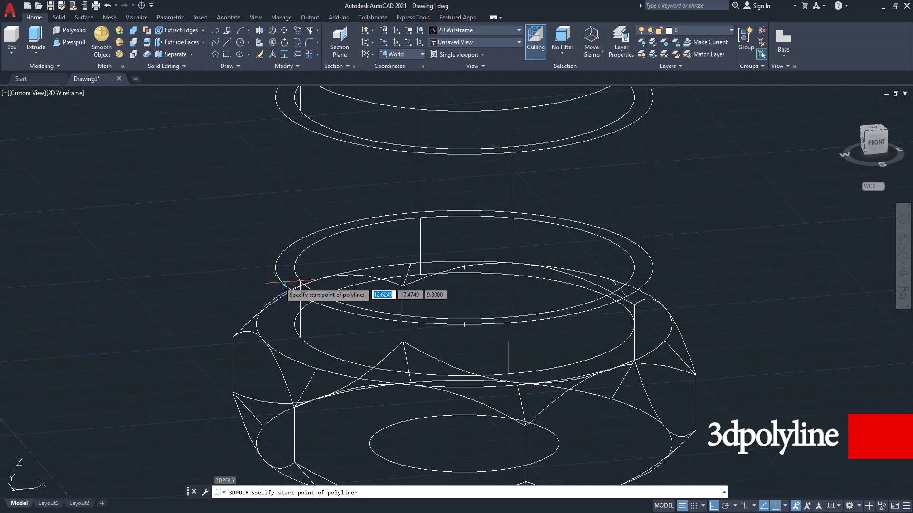
{"action": "left_click", "coordinate": [282, 281]}
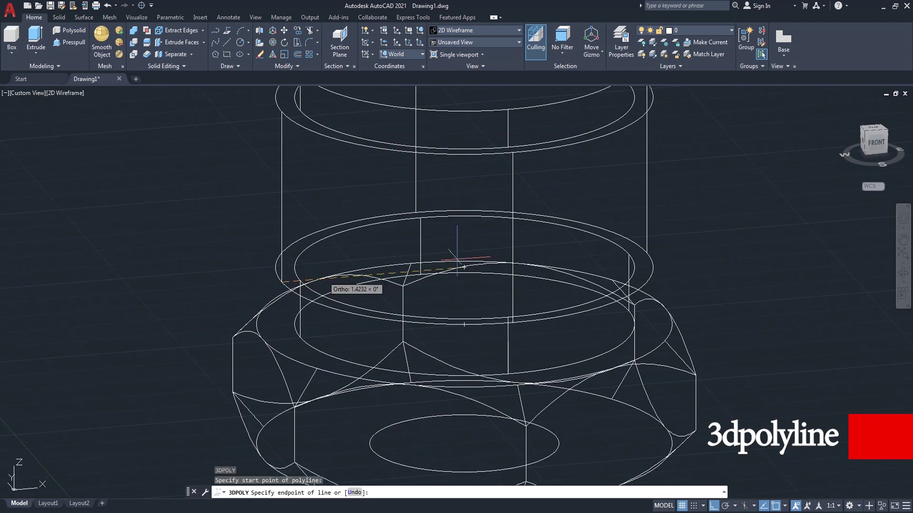
{"action": "left_click", "coordinate": [645, 252]}
{"action": "key", "text": "Return"}
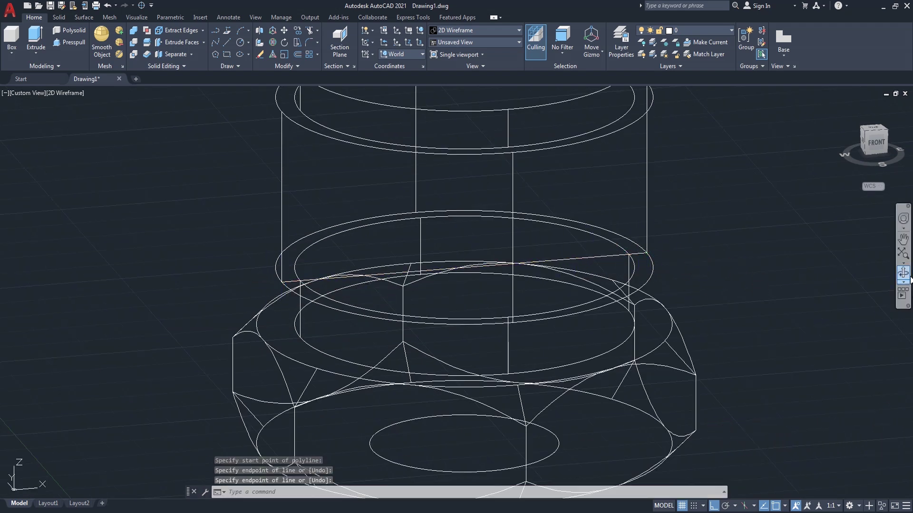
Orbit the model to check the new 3D polyline.
{"action": "left_click", "coordinate": [903, 274]}
{"action": "mouse_move", "coordinate": [699, 245]}
{"action": "left_mouse_down"}
{"action": "mouse_move", "coordinate": [654, 257]}
{"action": "mouse_move", "coordinate": [703, 229]}
{"action": "left_mouse_up"}
{"action": "right_click", "coordinate": [704, 229]}
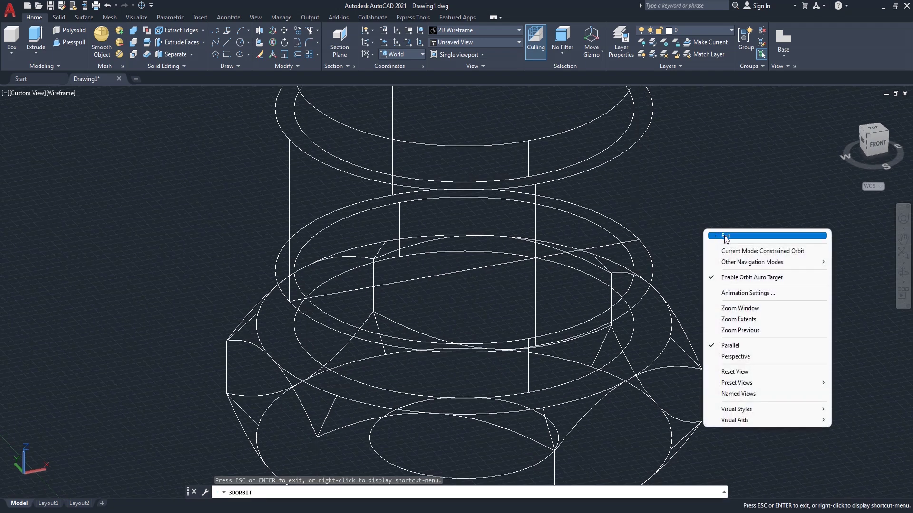
{"action": "left_click", "coordinate": [709, 234]}
{"action": "scroll", "coordinate": [699, 242], "scroll_direction": "down", "scroll_amount": 2}
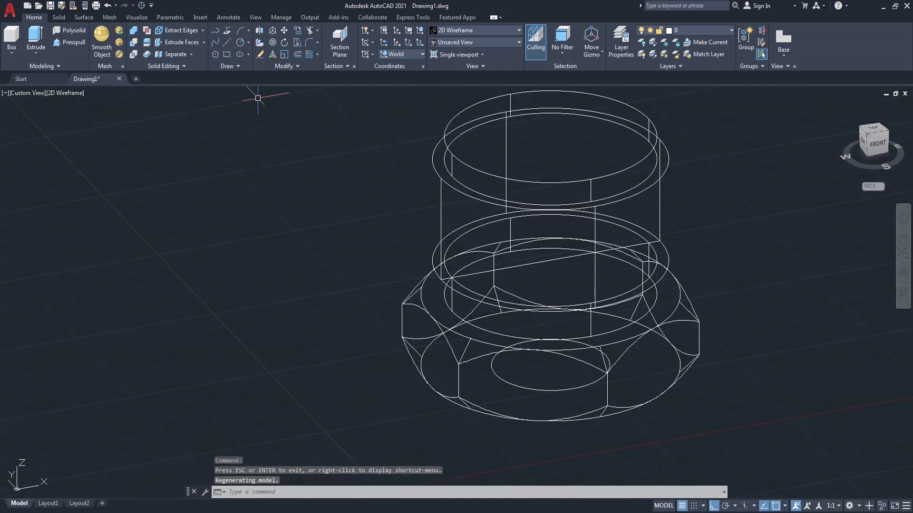
{"action": "left_click", "coordinate": [239, 70]}
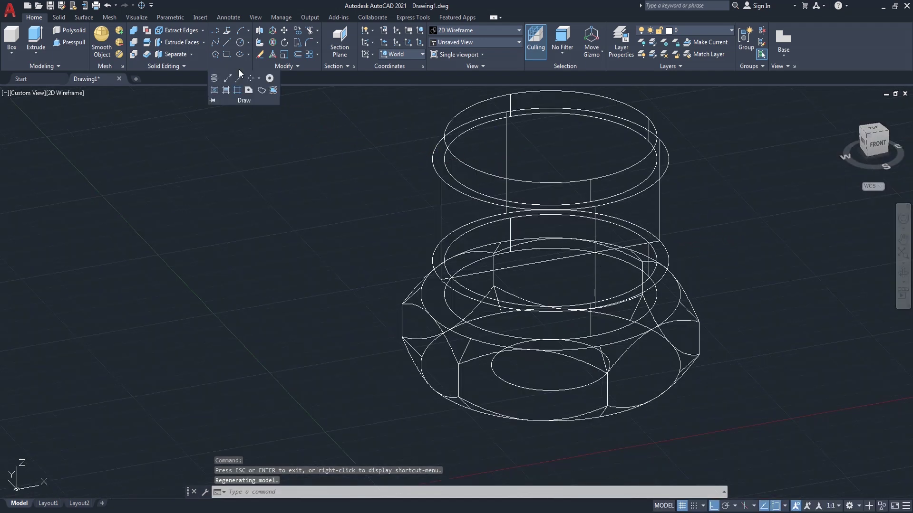
Draw a helix centred on the shank with base and top radius 10, picking its height.
{"action": "left_click", "coordinate": [214, 80]}
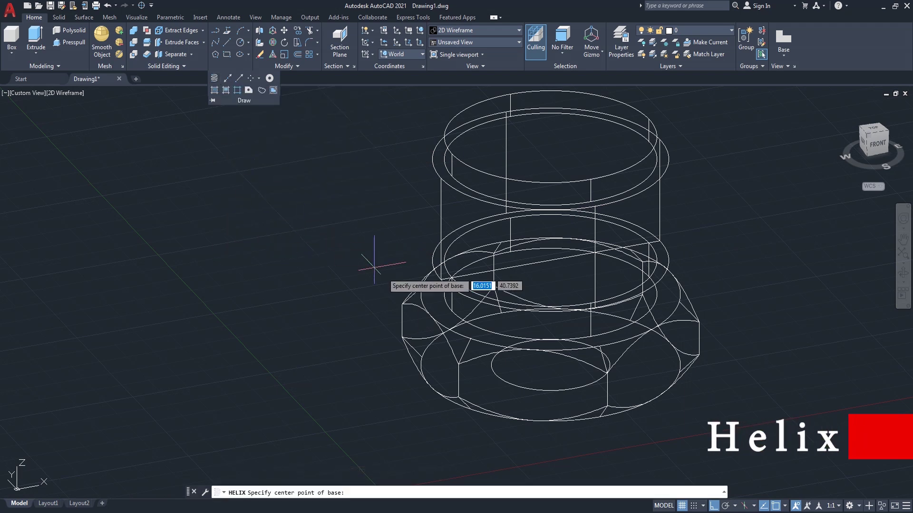
{"action": "left_click", "coordinate": [552, 260]}
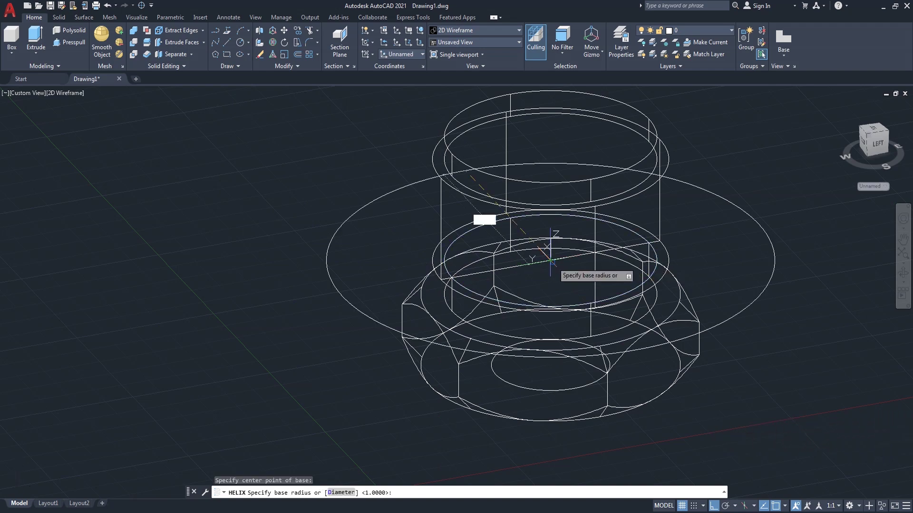
{"action": "scroll", "coordinate": [603, 291], "scroll_direction": "up", "scroll_amount": 6}
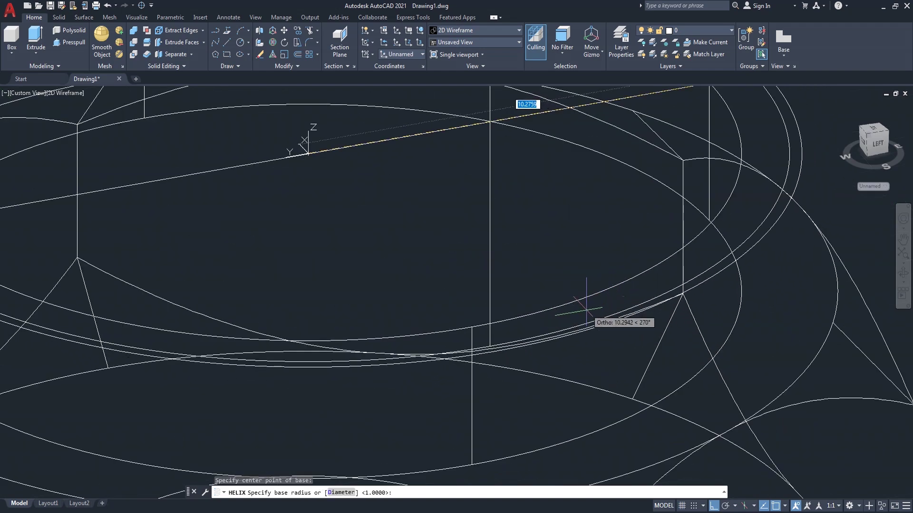
{"action": "scroll", "coordinate": [587, 308], "scroll_direction": "down", "scroll_amount": 5}
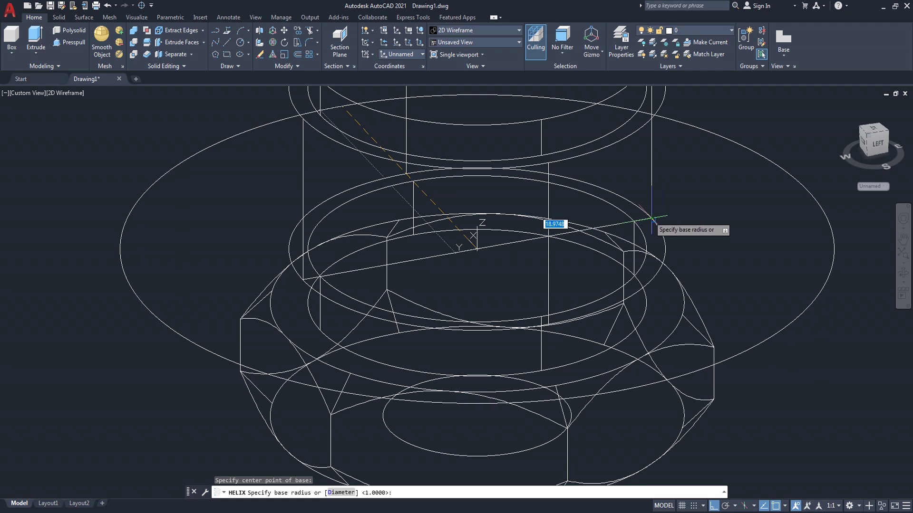
{"action": "left_click", "coordinate": [651, 219]}
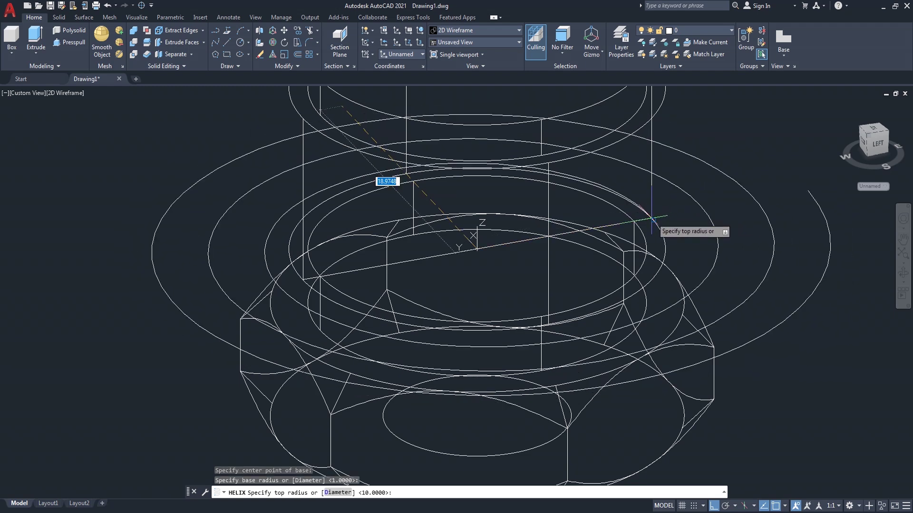
{"action": "left_click", "coordinate": [642, 232]}
{"action": "scroll", "coordinate": [642, 232], "scroll_direction": "down", "scroll_amount": 4}
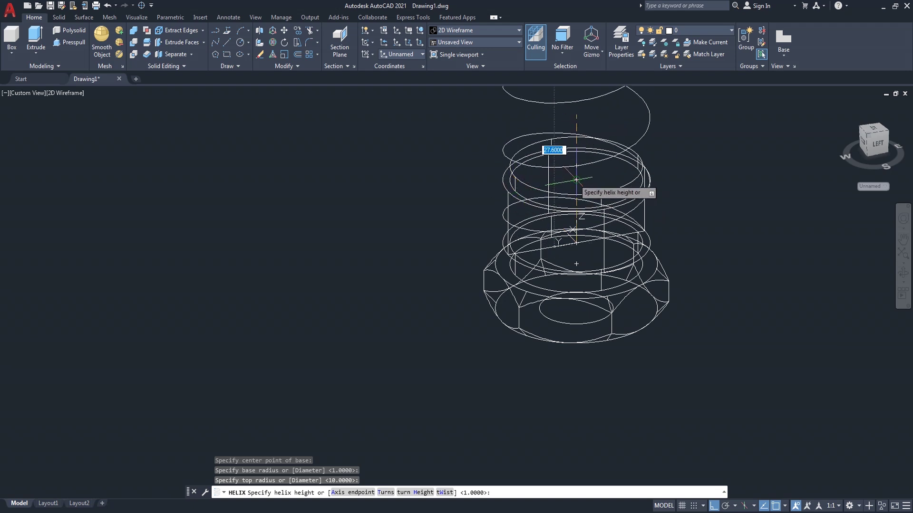
{"action": "left_click", "coordinate": [553, 167]}
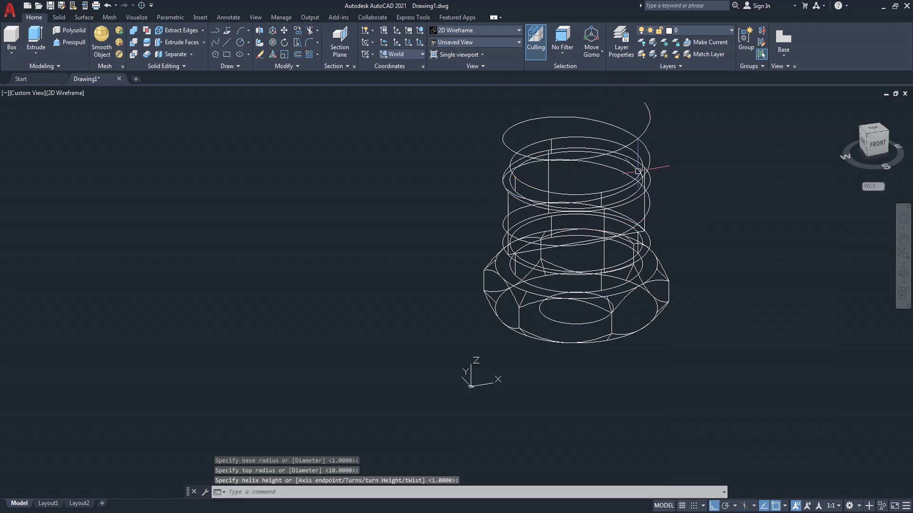
{"action": "left_click", "coordinate": [572, 159]}
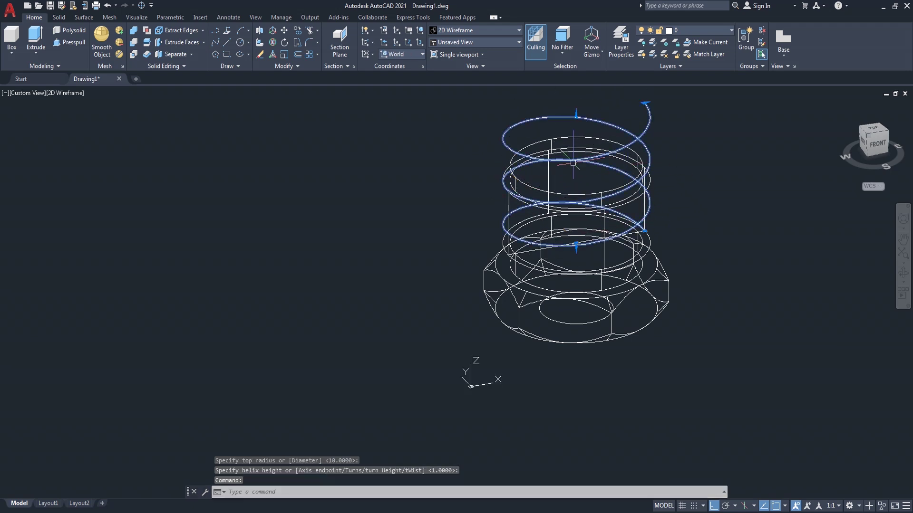
In Properties, give the helix 6 turns at 1.5 turn height, then view the reference.
{"action": "right_click", "coordinate": [676, 161]}
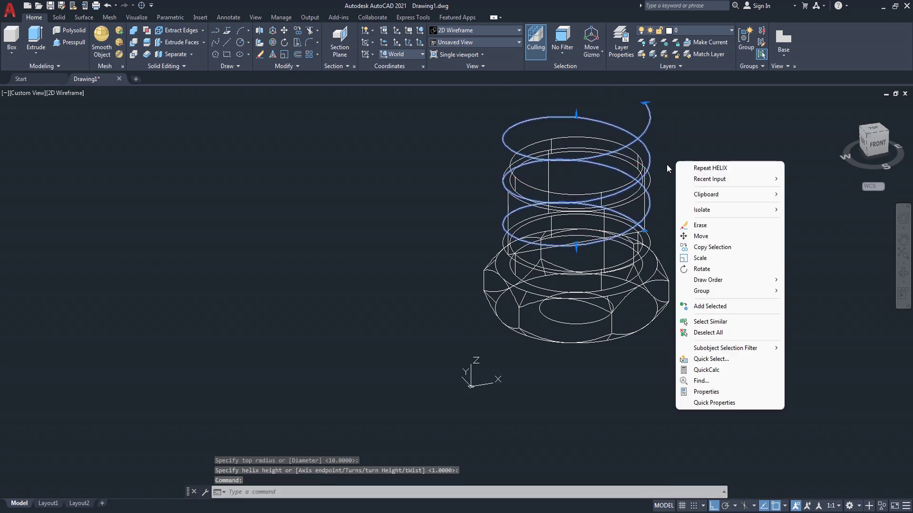
{"action": "left_click", "coordinate": [721, 392]}
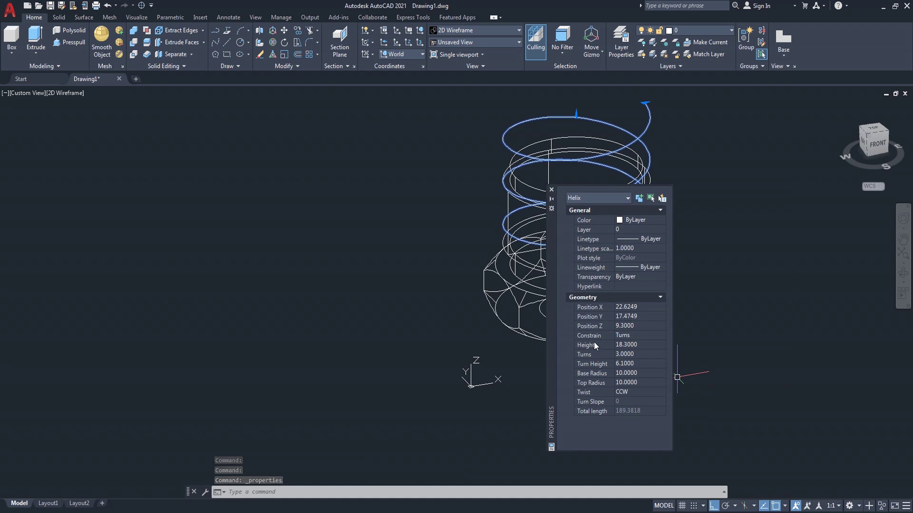
{"action": "left_click", "coordinate": [636, 364]}
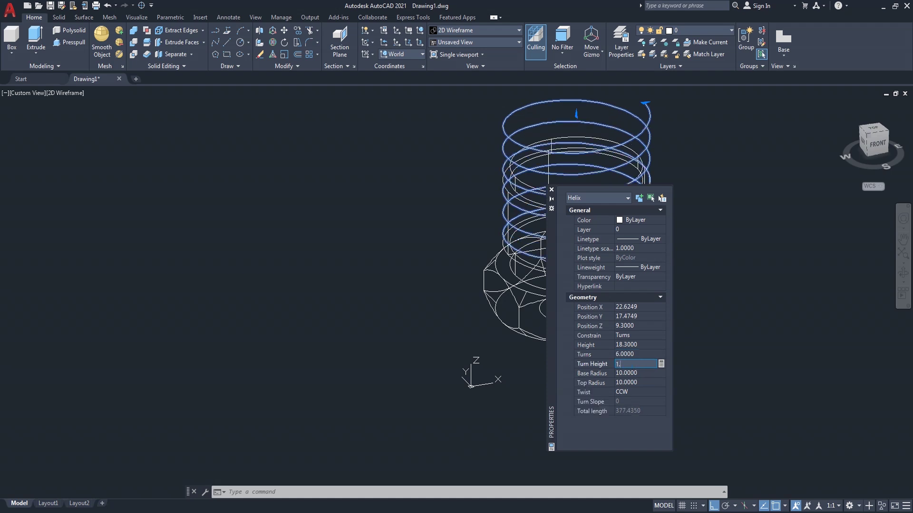
{"action": "type", "text": ".5"}
{"action": "left_click", "coordinate": [639, 373]}
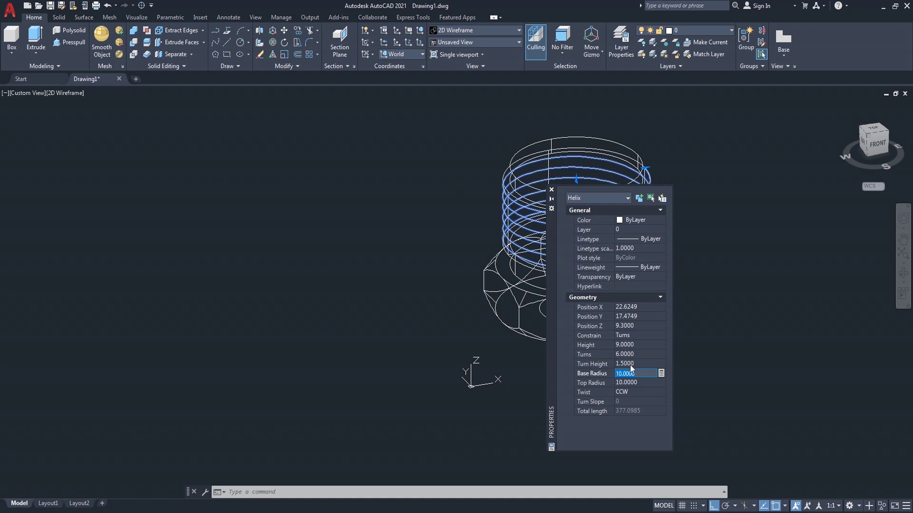
{"action": "left_click_drag", "start_coordinate": [551, 323], "coordinate": [666, 285]}
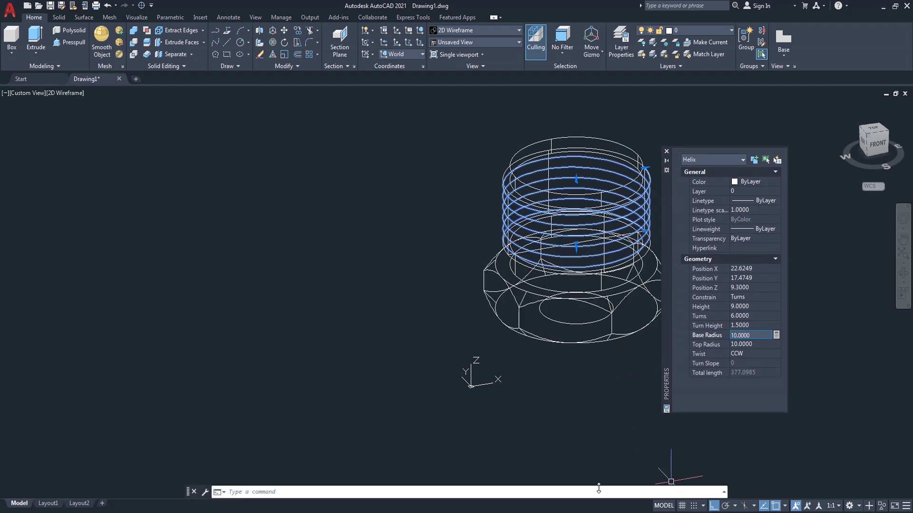
{"action": "key", "text": "alt+Tab"}
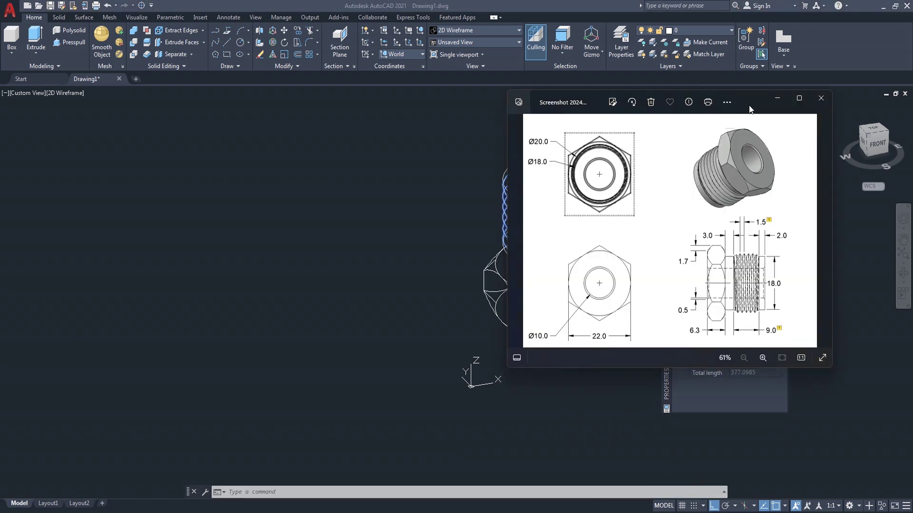
{"action": "left_click_drag", "start_coordinate": [749, 106], "coordinate": [392, 123]}
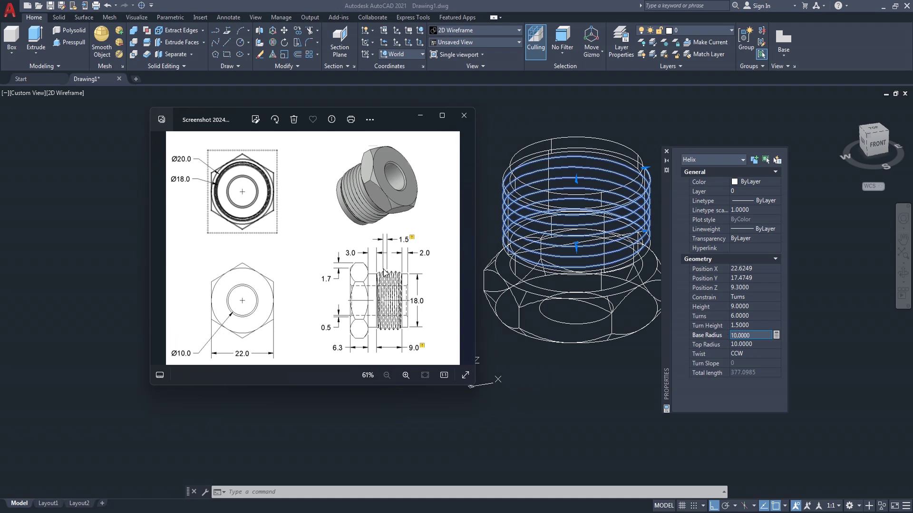
{"action": "scroll", "coordinate": [392, 281], "scroll_direction": "up", "scroll_amount": 2}
{"action": "scroll", "coordinate": [392, 278], "scroll_direction": "up", "scroll_amount": 2}
{"action": "scroll", "coordinate": [392, 271], "scroll_direction": "up", "scroll_amount": 2}
{"action": "scroll", "coordinate": [391, 265], "scroll_direction": "up", "scroll_amount": 2}
{"action": "scroll", "coordinate": [388, 267], "scroll_direction": "down", "scroll_amount": 1}
{"action": "scroll", "coordinate": [381, 270], "scroll_direction": "down", "scroll_amount": 1}
{"action": "scroll", "coordinate": [373, 273], "scroll_direction": "down", "scroll_amount": 1}
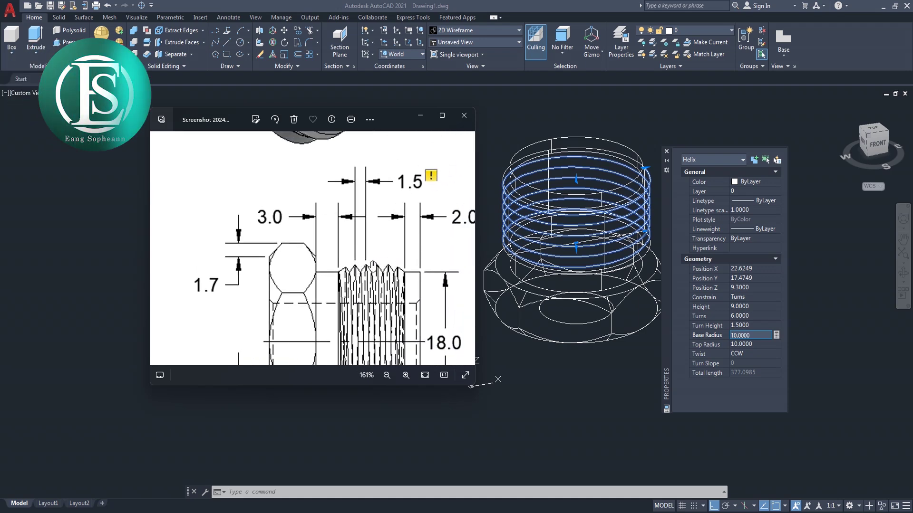
{"action": "scroll", "coordinate": [379, 262], "scroll_direction": "down", "scroll_amount": 1}
{"action": "scroll", "coordinate": [381, 260], "scroll_direction": "down", "scroll_amount": 1}
{"action": "scroll", "coordinate": [382, 260], "scroll_direction": "down", "scroll_amount": 2}
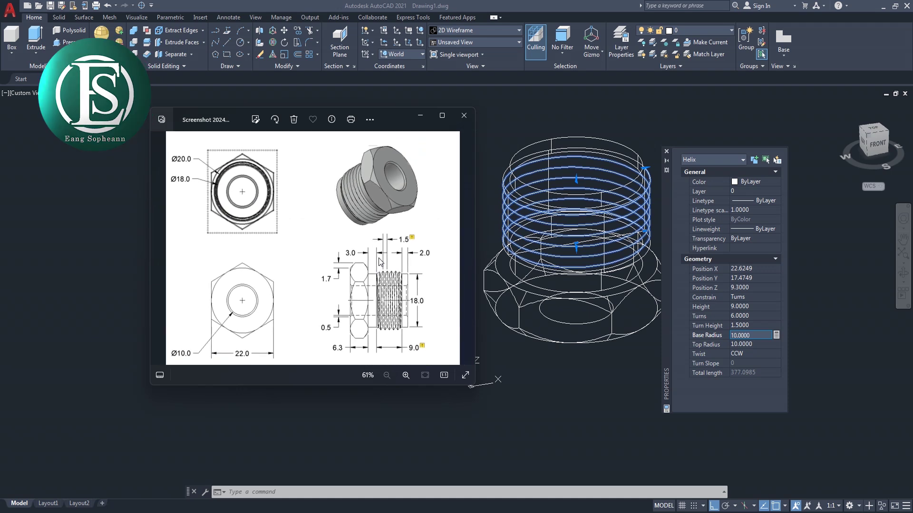
{"action": "left_click", "coordinate": [515, 108]}
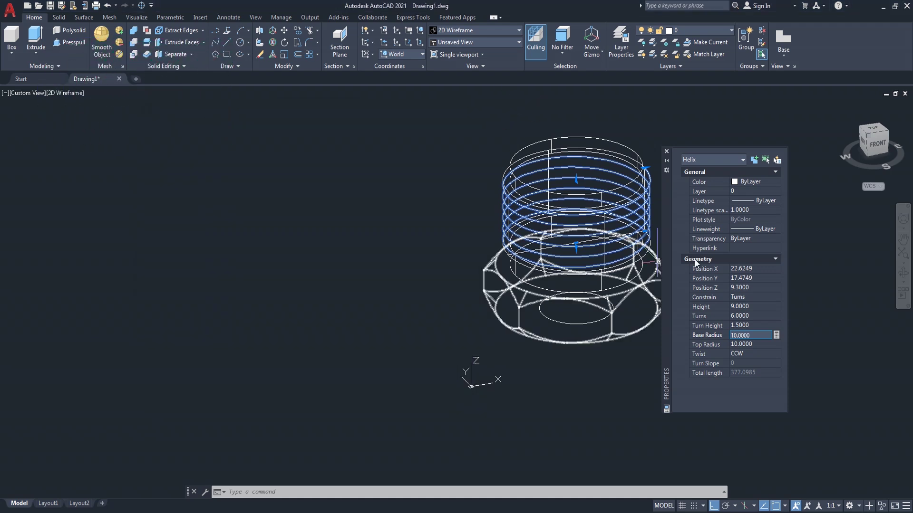
Clear the helix selection, turn on the grid and set the UCS to Front.
{"action": "left_click", "coordinate": [666, 151]}
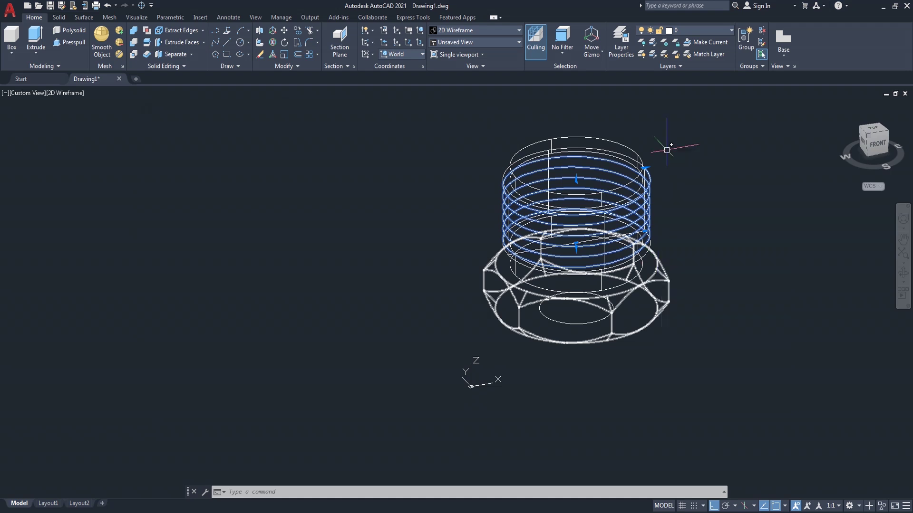
{"action": "key", "text": "F7"}
{"action": "key", "text": "Escape"}
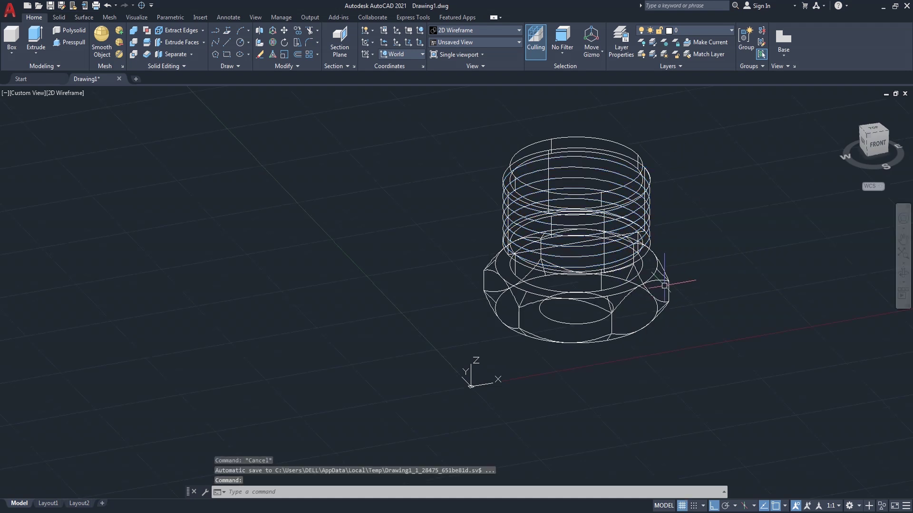
{"action": "middle_click_drag", "start_coordinate": [738, 285], "coordinate": [711, 295]}
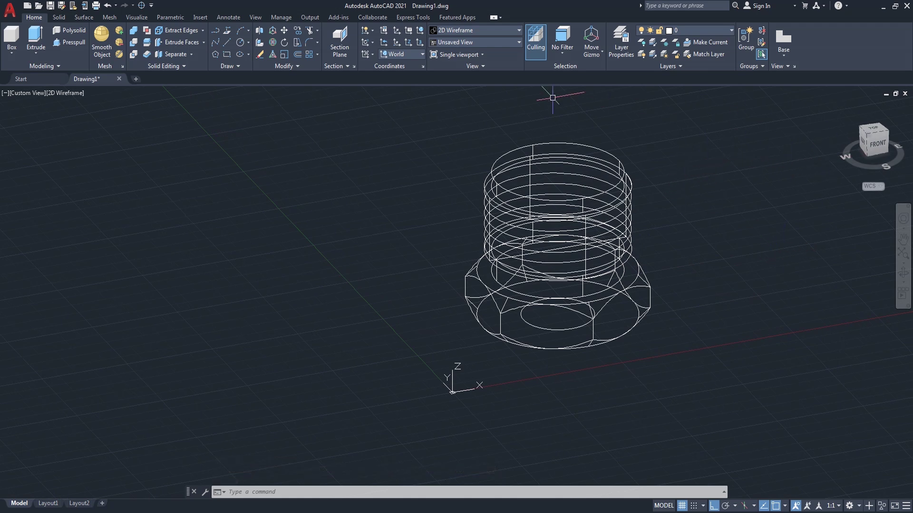
{"action": "left_click", "coordinate": [420, 55]}
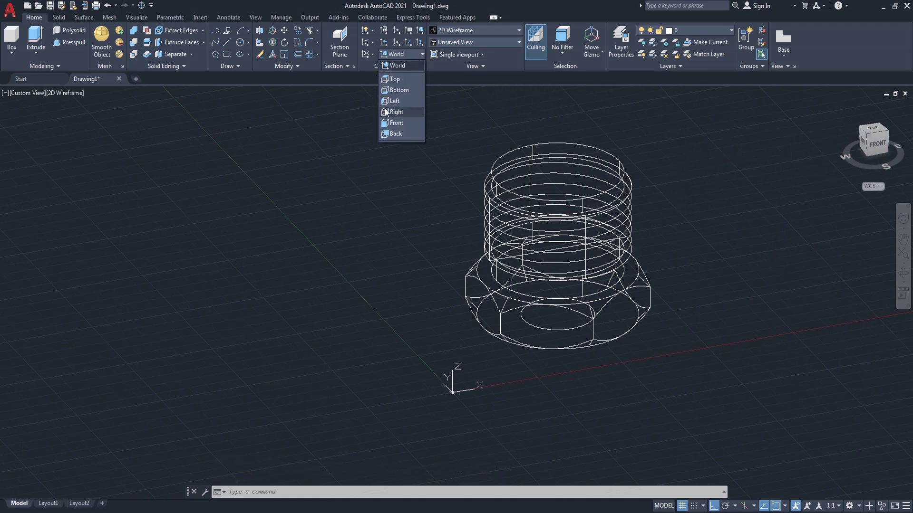
{"action": "left_click", "coordinate": [395, 124]}
{"action": "middle_click_drag", "start_coordinate": [757, 230], "coordinate": [626, 234]}
{"action": "type", "text": "PL"}
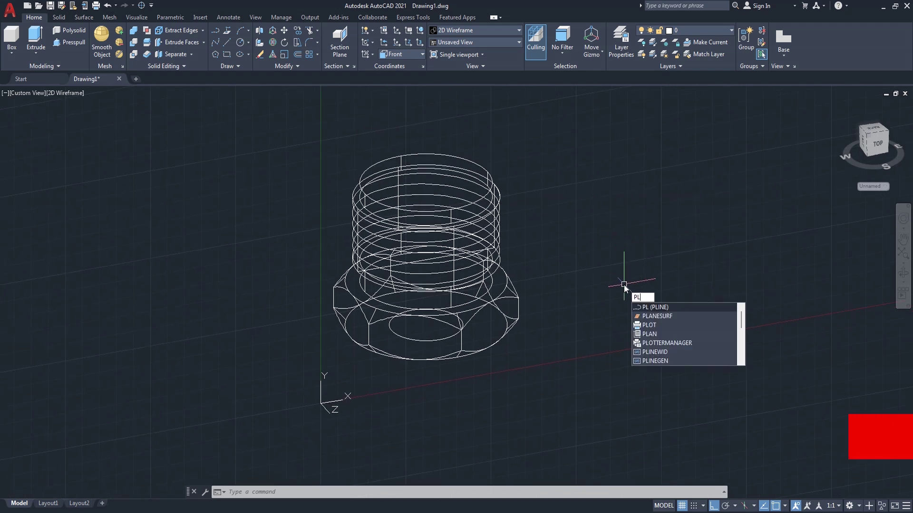
Draw a closed 1.5 by 1 rectangular polyline beside the plug.
{"action": "key", "text": "Return"}
{"action": "left_click", "coordinate": [643, 291]}
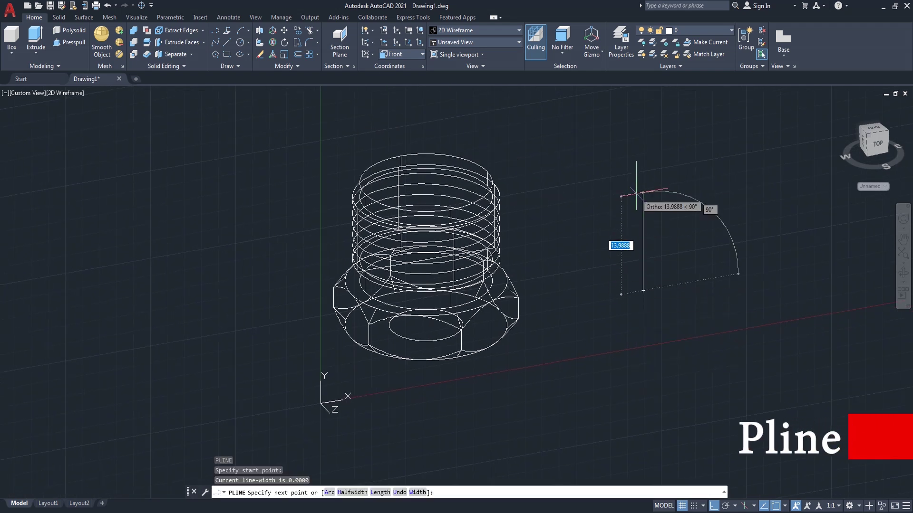
{"action": "type", "text": "15"}
{"action": "key", "text": "Return"}
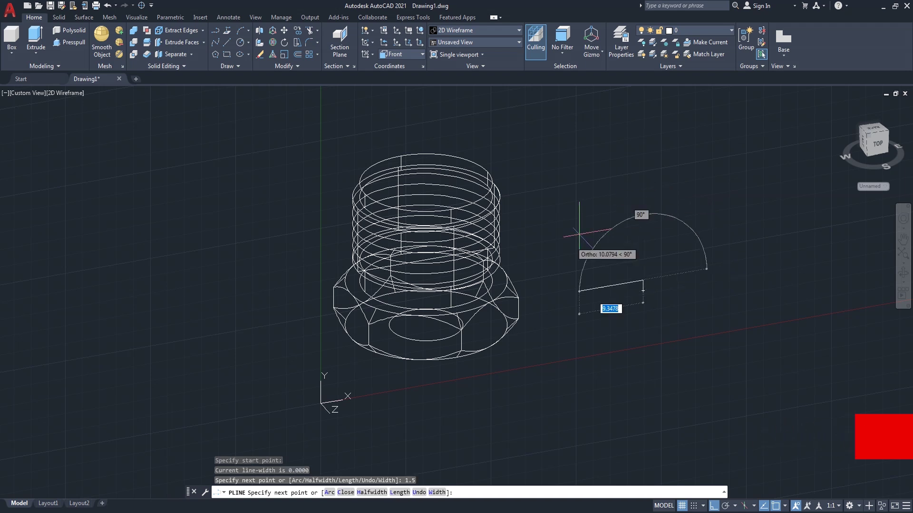
{"action": "key", "text": "Return"}
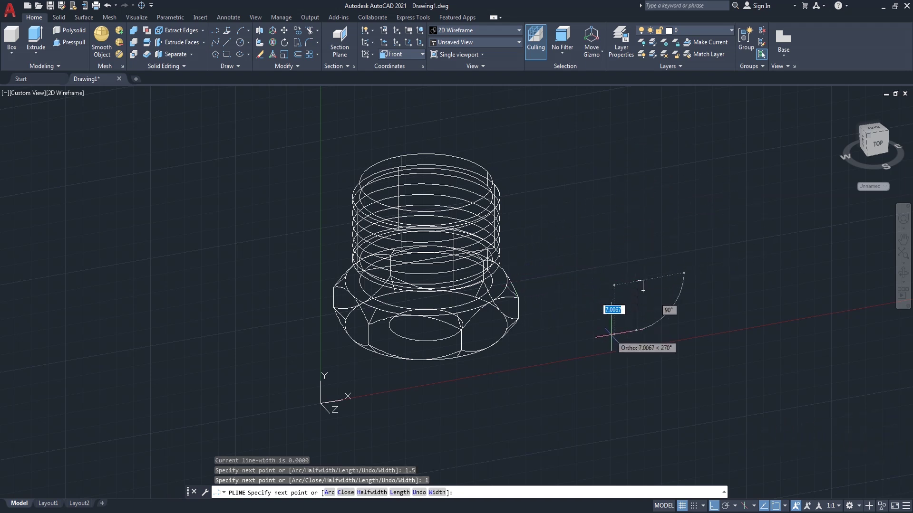
{"action": "type", "text": "1.5"}
{"action": "key", "text": "Return"}
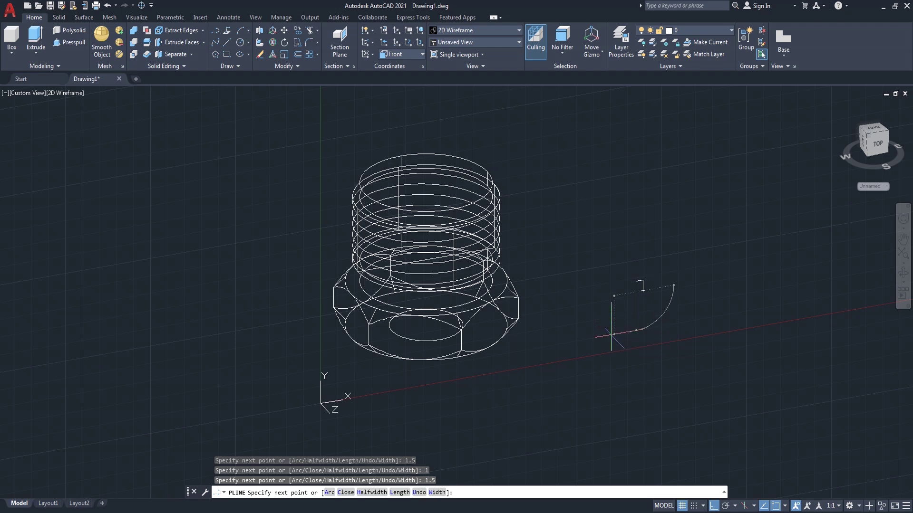
{"action": "type", "text": "c"}
{"action": "key", "text": "Return"}
Draw a closed triangular thread profile polyline inside the rectangle.
{"action": "scroll", "coordinate": [652, 285], "scroll_direction": "up", "scroll_amount": 5}
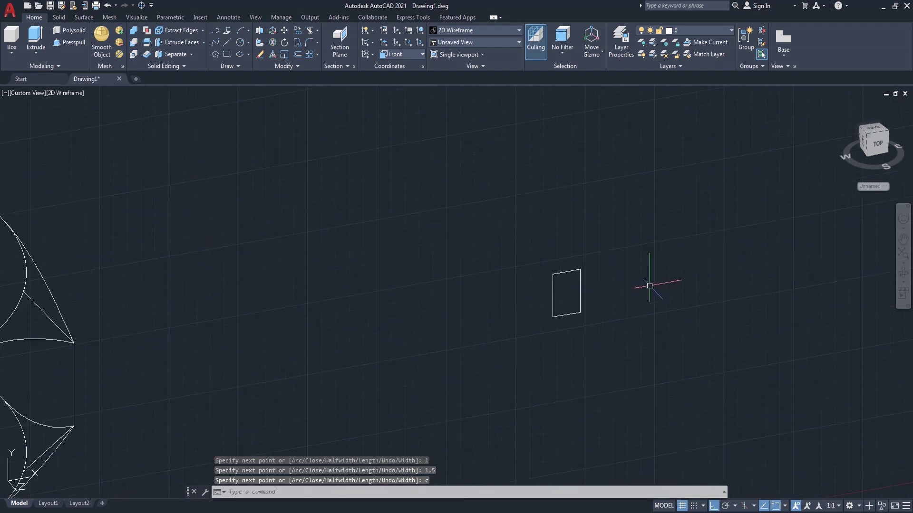
{"action": "right_click", "coordinate": [599, 205]}
{"action": "left_click", "coordinate": [631, 212]}
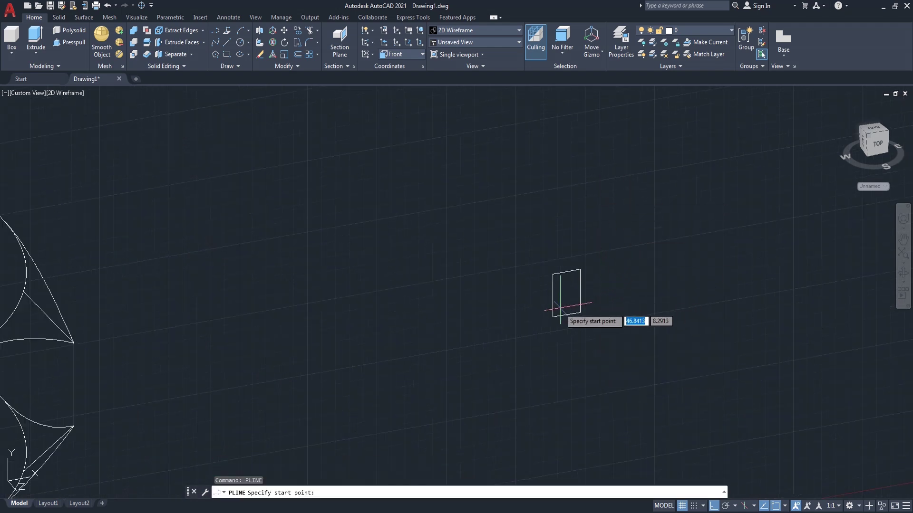
{"action": "left_click", "coordinate": [552, 295]}
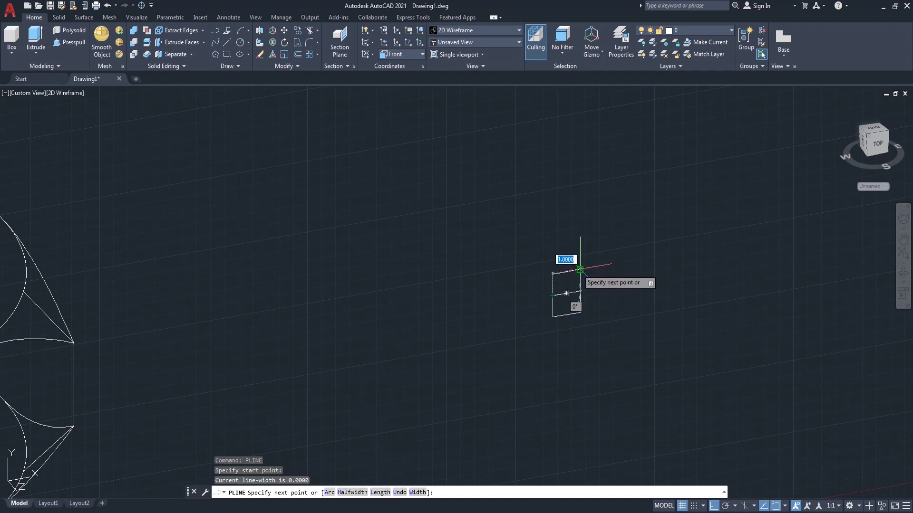
{"action": "left_click", "coordinate": [580, 269]}
{"action": "left_click", "coordinate": [580, 312]}
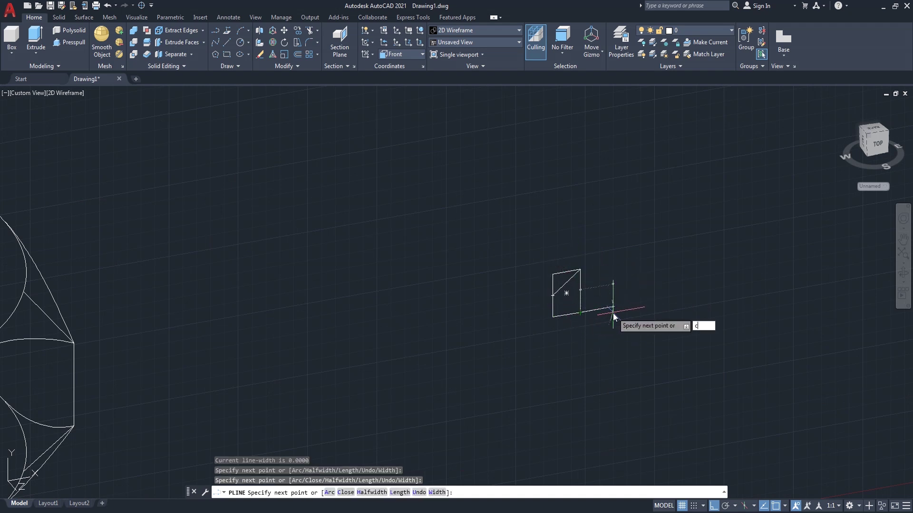
{"action": "key", "text": "Return"}
Erase the rectangle, leaving only the triangular profile.
{"action": "type", "text": "e"}
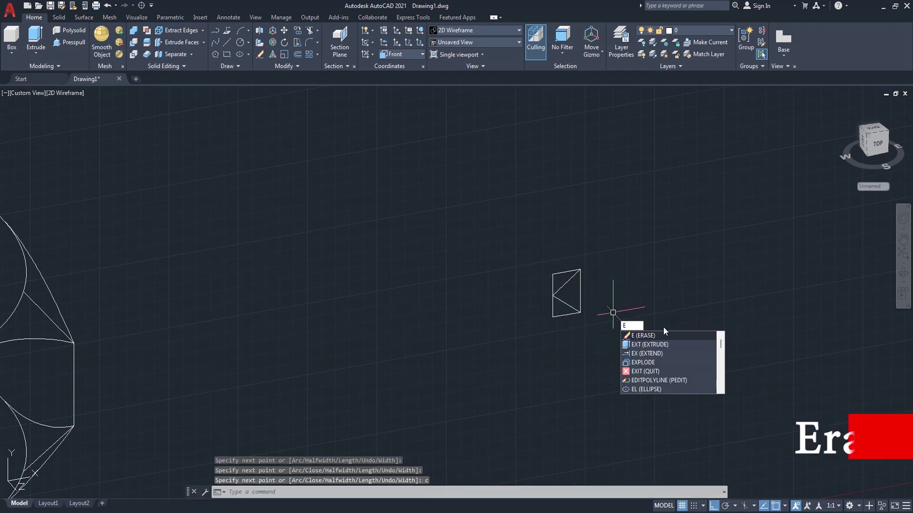
{"action": "key", "text": "Return"}
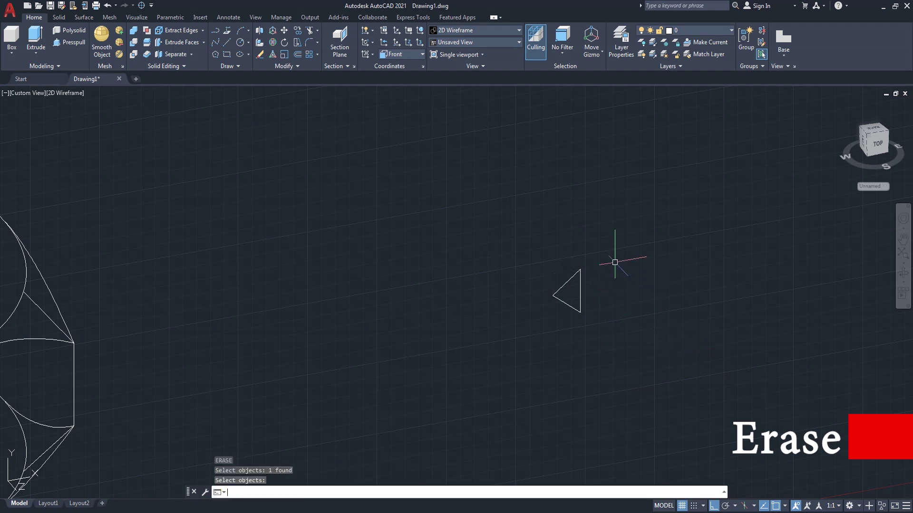
{"action": "key", "text": "Return"}
Move the triangular profile from its apex to the helix start point.
{"action": "type", "text": "m"}
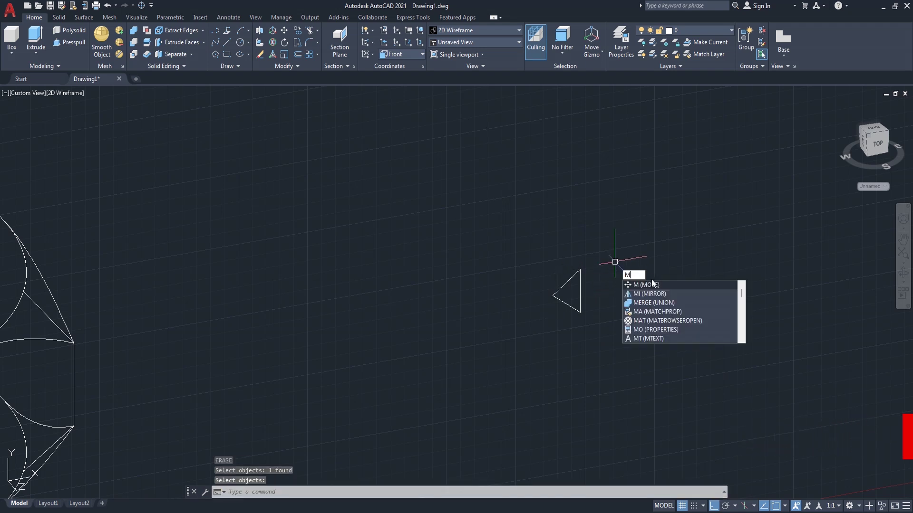
{"action": "key", "text": "Return"}
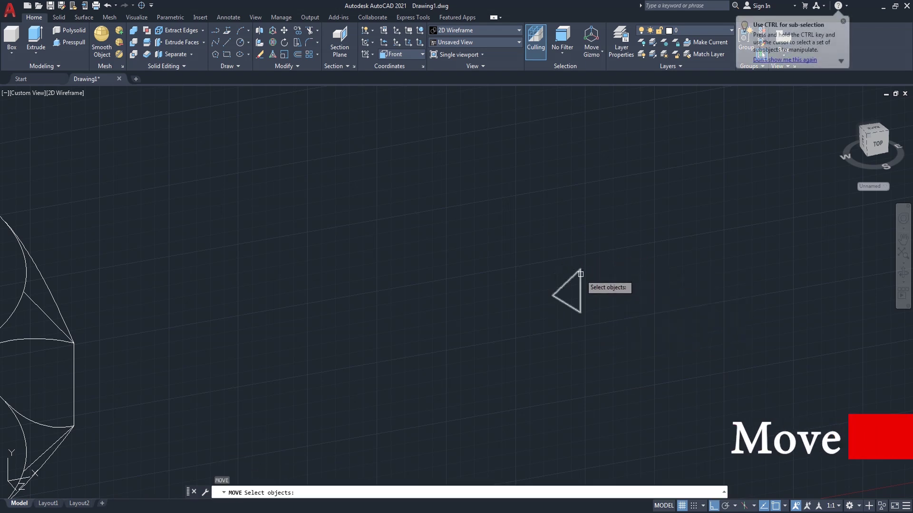
{"action": "left_click", "coordinate": [580, 294]}
{"action": "key", "text": "Return"}
{"action": "left_click", "coordinate": [580, 290]}
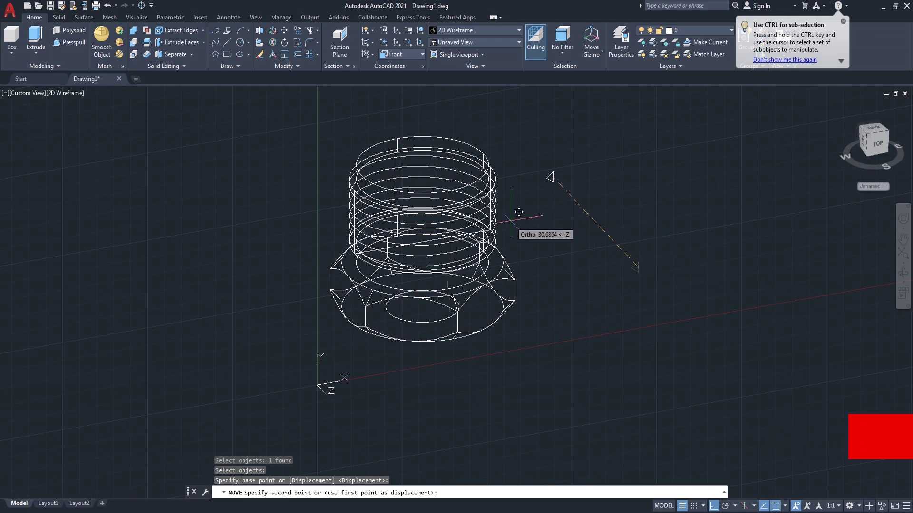
{"action": "scroll", "coordinate": [518, 212], "scroll_direction": "up", "scroll_amount": 3}
{"action": "scroll", "coordinate": [434, 255], "scroll_direction": "up", "scroll_amount": 3}
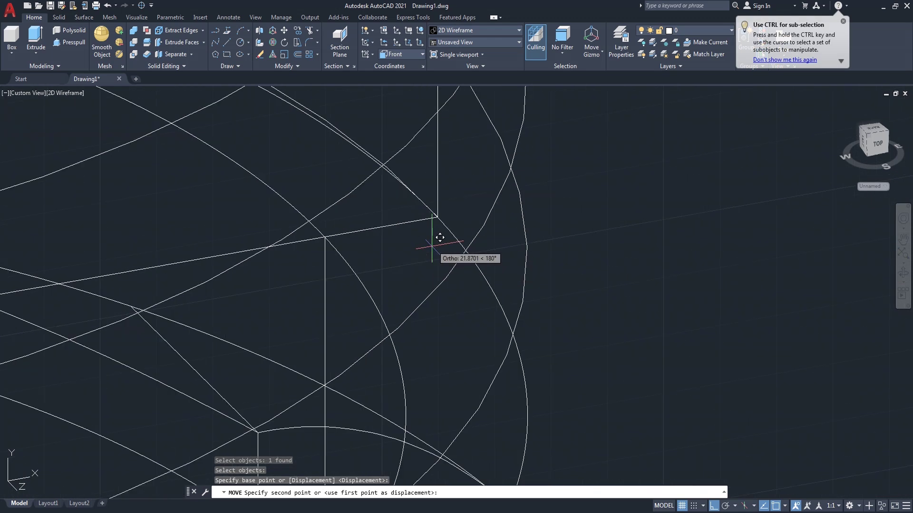
{"action": "left_click", "coordinate": [446, 208]}
{"action": "scroll", "coordinate": [544, 216], "scroll_direction": "down", "scroll_amount": 3}
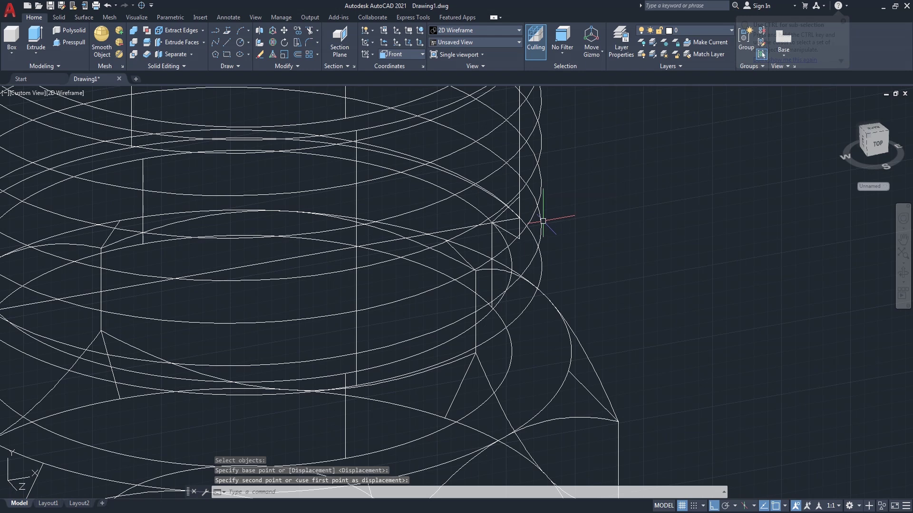
{"action": "scroll", "coordinate": [541, 223], "scroll_direction": "down", "scroll_amount": 2}
{"action": "key", "text": "Return"}
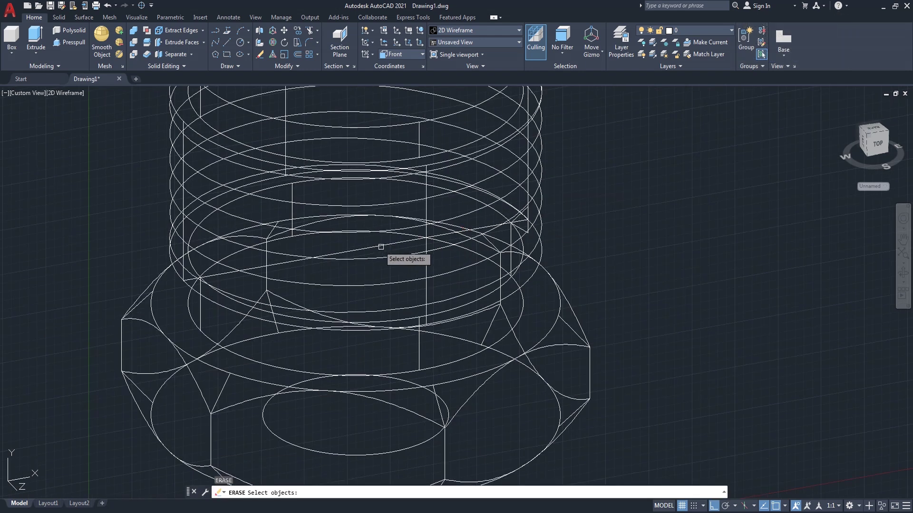
{"action": "scroll", "coordinate": [376, 244], "scroll_direction": "down", "scroll_amount": 3}
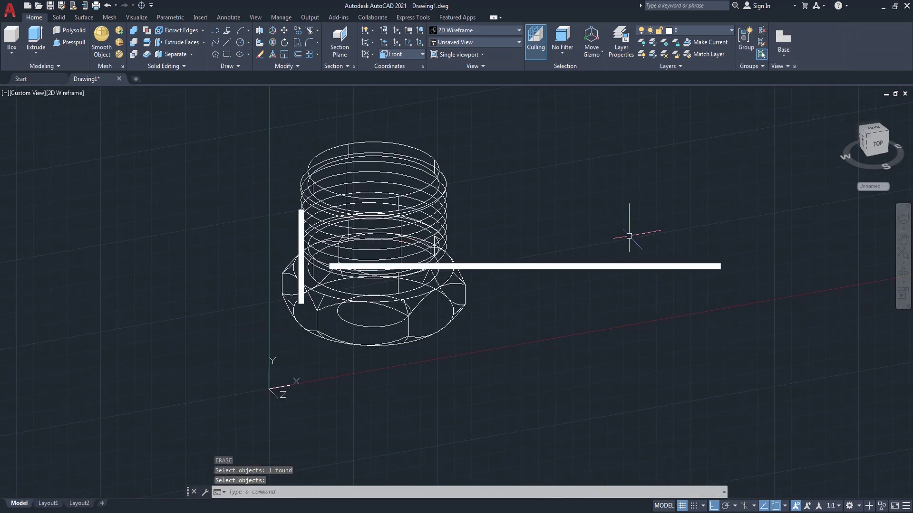
{"action": "left_click", "coordinate": [66, 93]}
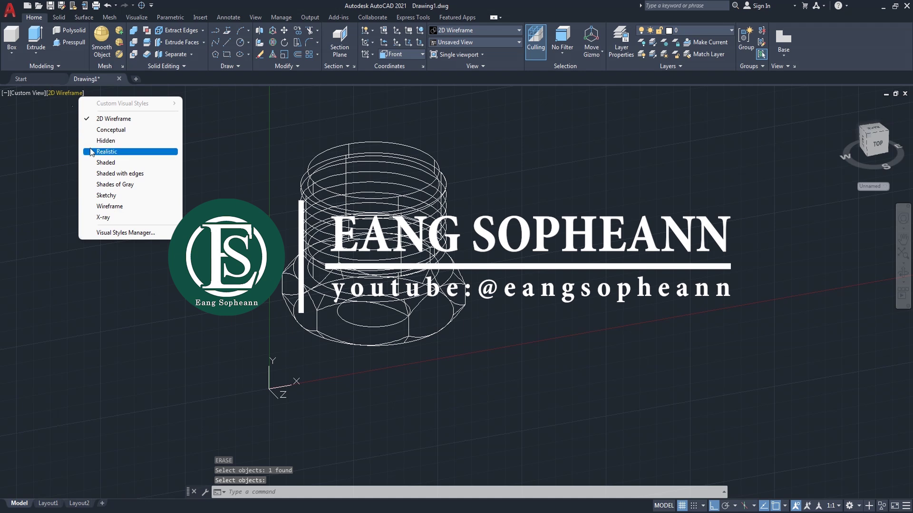
Switch to Shaded, reset the UCS to World, and orbit from the southwest isometric view.
{"action": "left_click", "coordinate": [112, 164]}
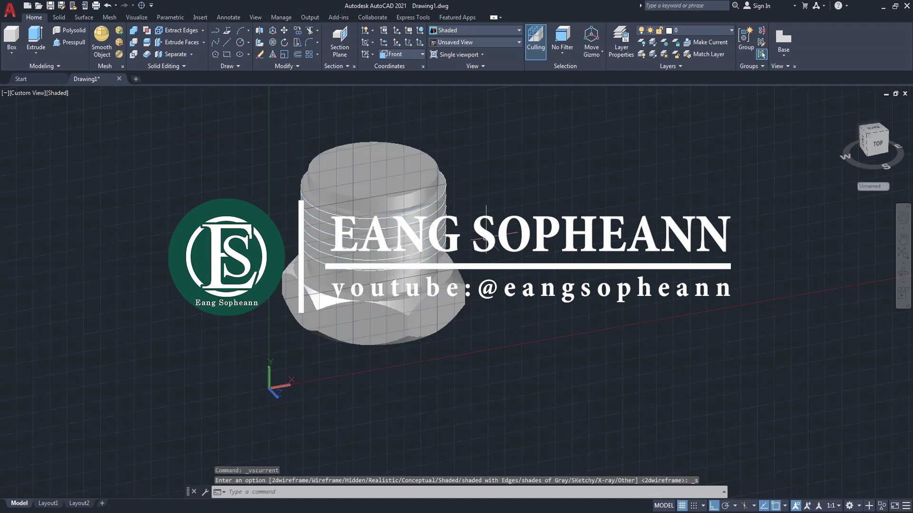
{"action": "left_click", "coordinate": [396, 67]}
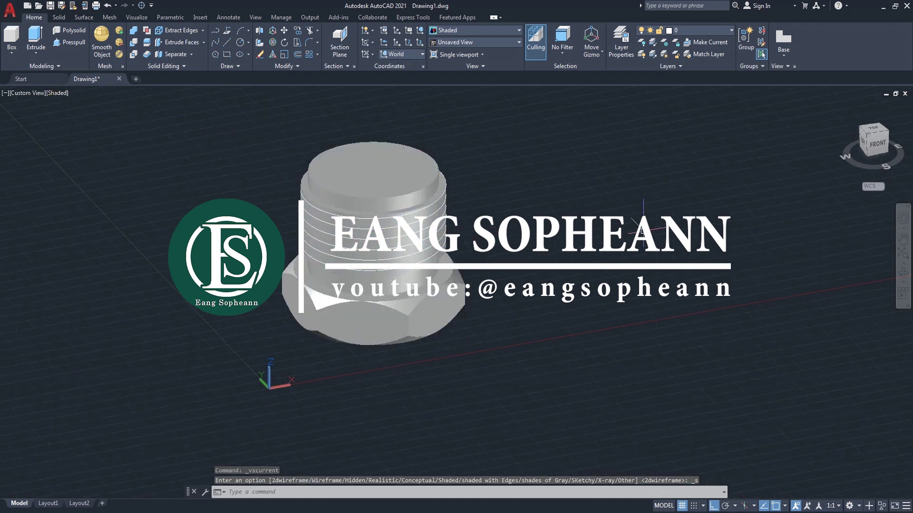
{"action": "left_click", "coordinate": [869, 138]}
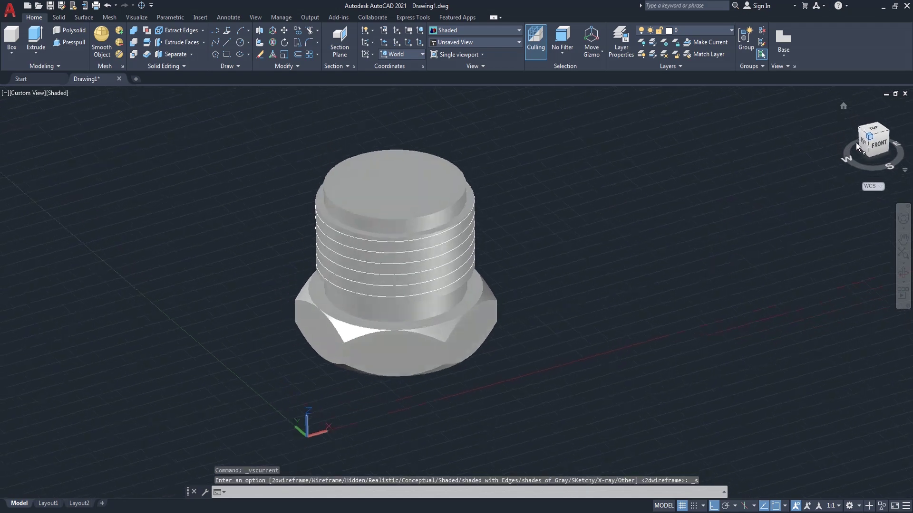
{"action": "left_click", "coordinate": [542, 303]}
{"action": "left_click", "coordinate": [902, 273]}
{"action": "mouse_move", "coordinate": [671, 260]}
{"action": "left_mouse_down"}
{"action": "mouse_move", "coordinate": [417, 240]}
{"action": "mouse_move", "coordinate": [457, 298]}
{"action": "mouse_move", "coordinate": [495, 228]}
{"action": "mouse_move", "coordinate": [705, 238]}
{"action": "mouse_move", "coordinate": [691, 222]}
{"action": "mouse_move", "coordinate": [342, 255]}
{"action": "mouse_move", "coordinate": [285, 310]}
{"action": "mouse_move", "coordinate": [506, 256]}
{"action": "mouse_move", "coordinate": [563, 269]}
{"action": "mouse_move", "coordinate": [586, 252]}
{"action": "left_mouse_up"}
{"action": "right_click", "coordinate": [612, 237]}
{"action": "left_click", "coordinate": [637, 245]}
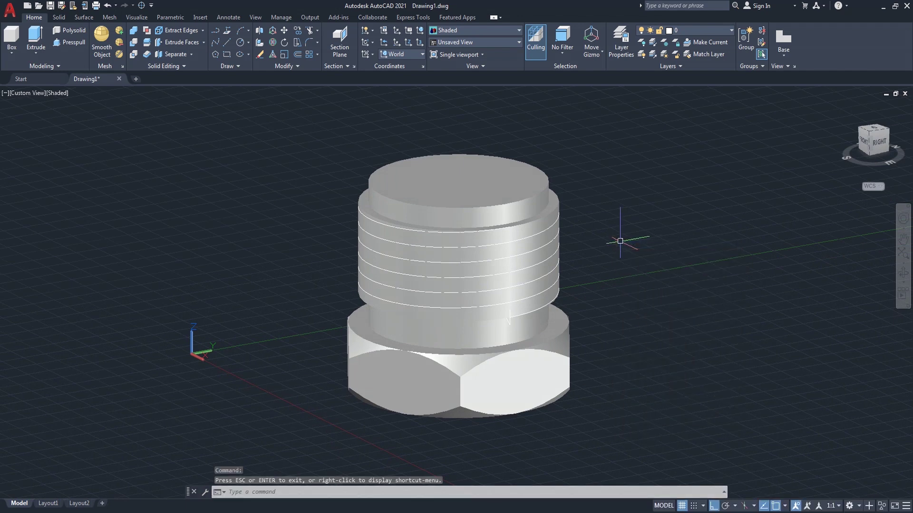
{"action": "type", "text": "cha"}
Chamfer the threaded cylinder's top edge with distances 1.5 and 1.
{"action": "key", "text": "Return"}
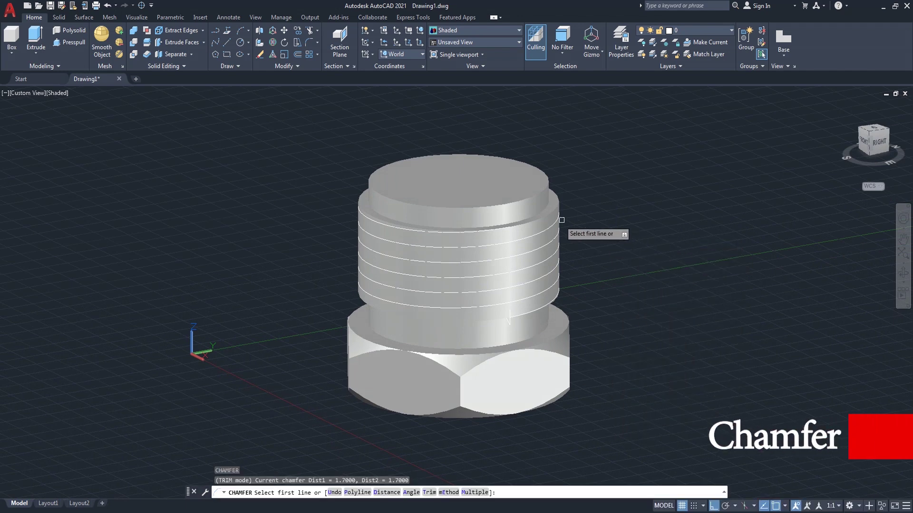
{"action": "left_click", "coordinate": [553, 228]}
{"action": "left_click", "coordinate": [577, 253]}
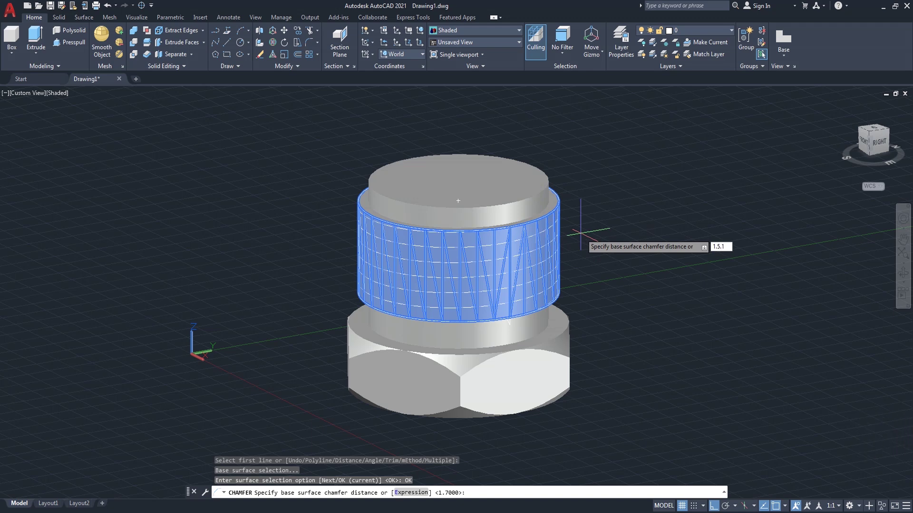
{"action": "key", "text": "Return"}
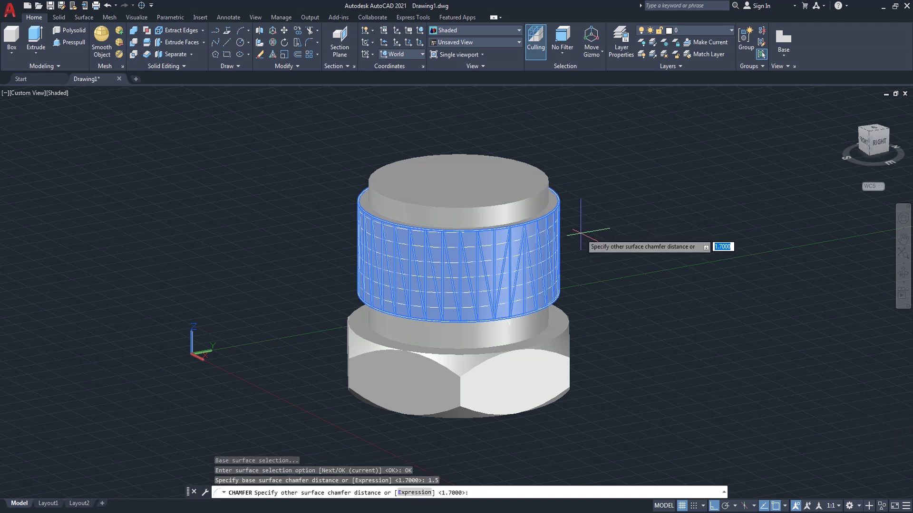
{"action": "key", "text": "Return"}
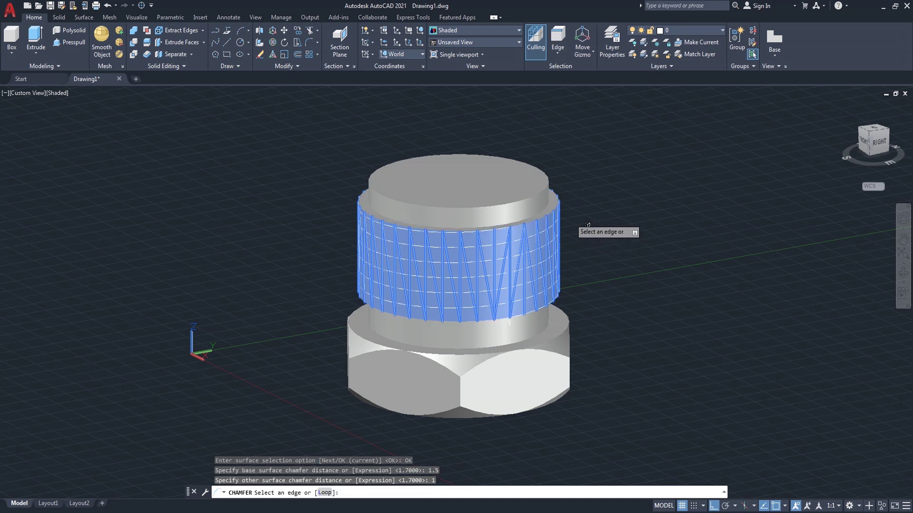
{"action": "scroll", "coordinate": [571, 209], "scroll_direction": "up", "scroll_amount": 2}
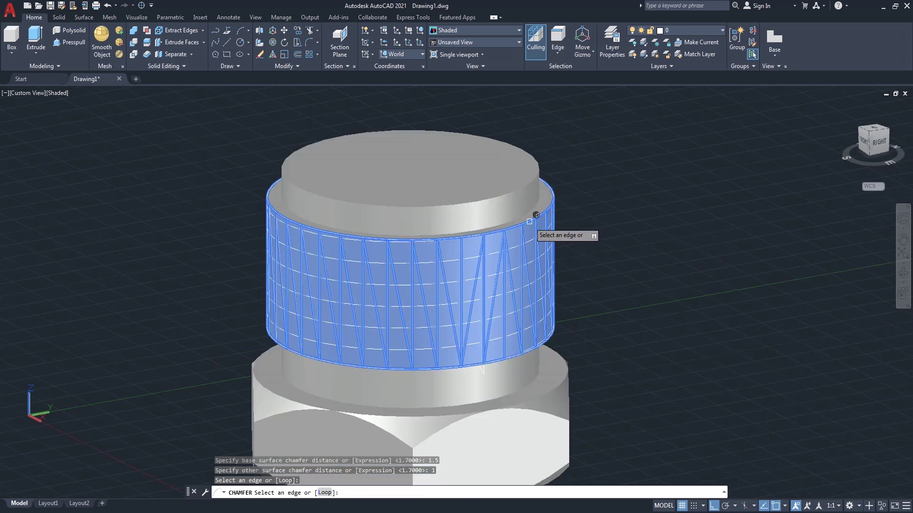
{"action": "left_click", "coordinate": [536, 215]}
{"action": "key", "text": "Return"}
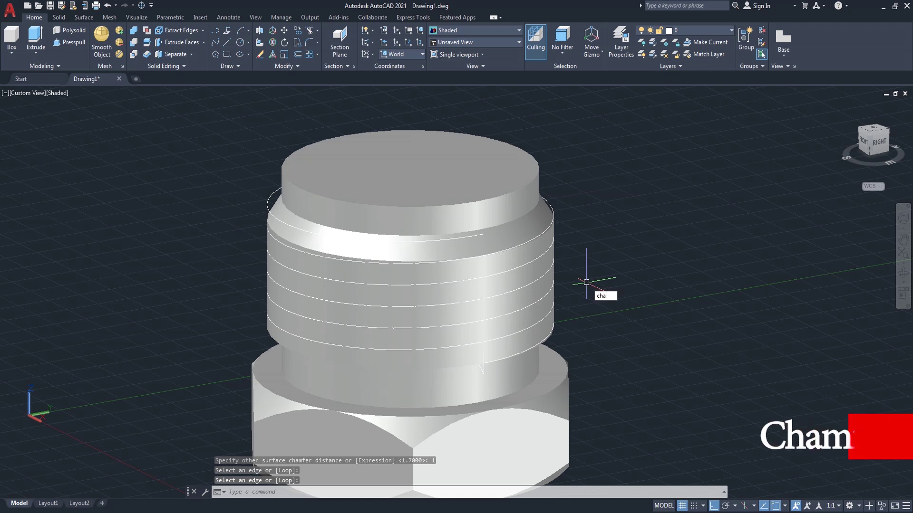
Chamfer the cylinder's bottom edge at 1.5 by 1 and orbit to inspect the chamfers.
{"action": "key", "text": "Return"}
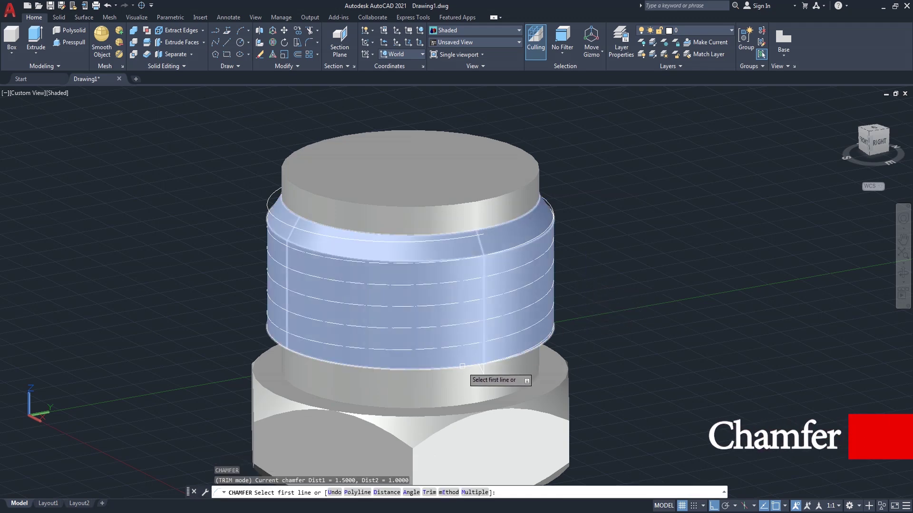
{"action": "left_click", "coordinate": [462, 366]}
{"action": "key", "text": "Return"}
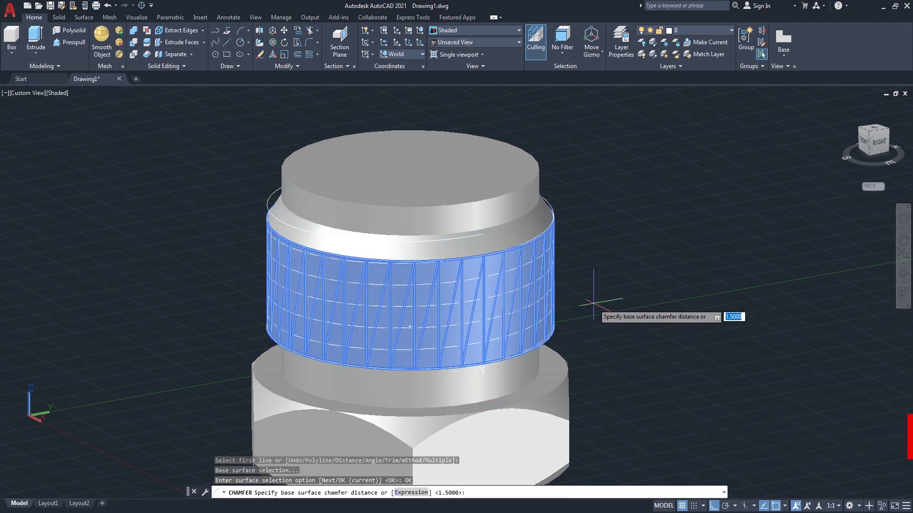
{"action": "key", "text": "Return"}
{"action": "key", "text": "Return"}
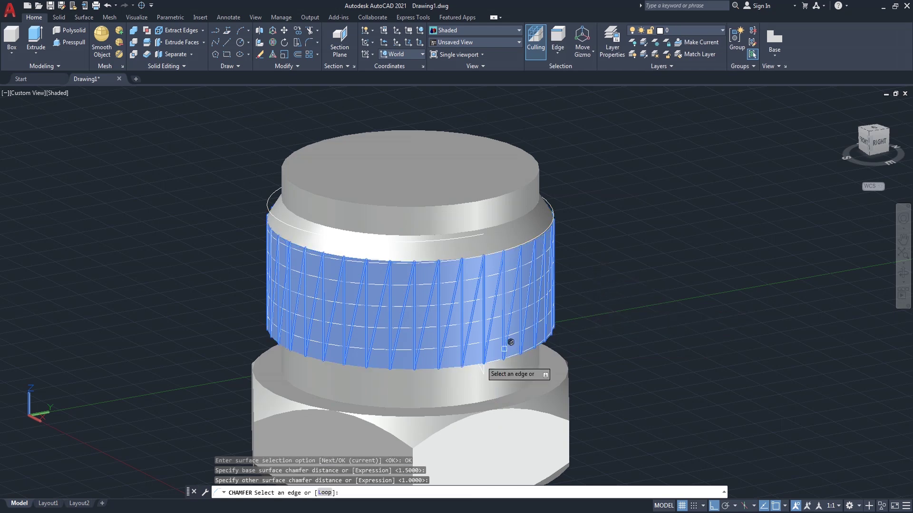
{"action": "left_click", "coordinate": [451, 366]}
{"action": "key", "text": "Return"}
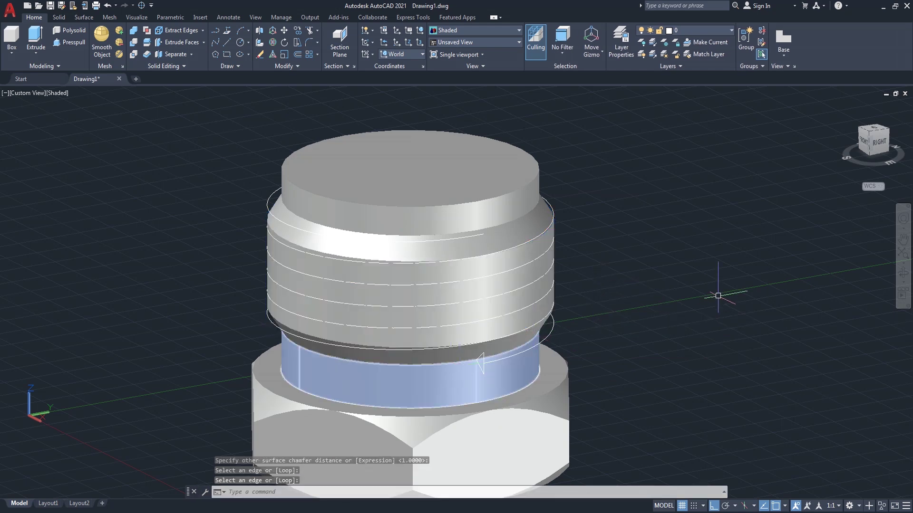
{"action": "left_click", "coordinate": [903, 273]}
{"action": "mouse_move", "coordinate": [597, 253]}
{"action": "left_mouse_down"}
{"action": "mouse_move", "coordinate": [354, 355]}
{"action": "mouse_move", "coordinate": [607, 355]}
{"action": "mouse_move", "coordinate": [641, 342]}
{"action": "left_mouse_up"}
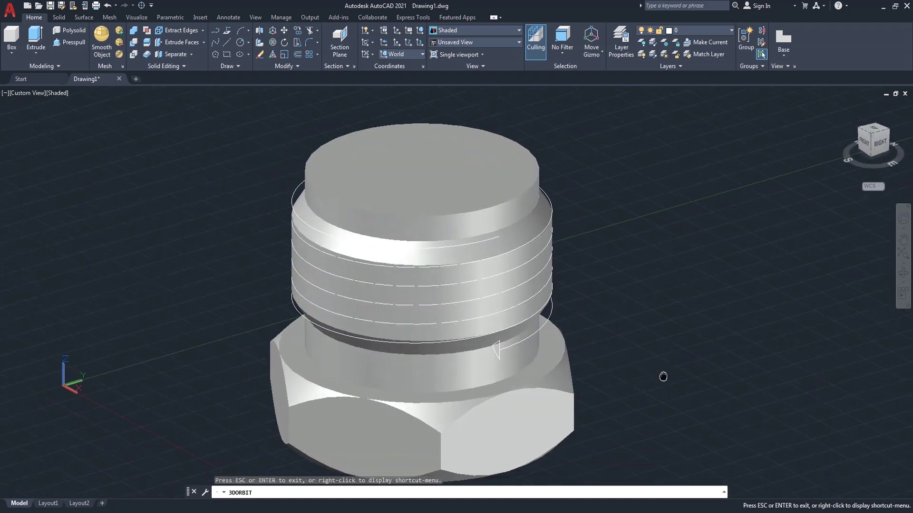
{"action": "right_click", "coordinate": [621, 284]}
{"action": "left_click", "coordinate": [648, 290]}
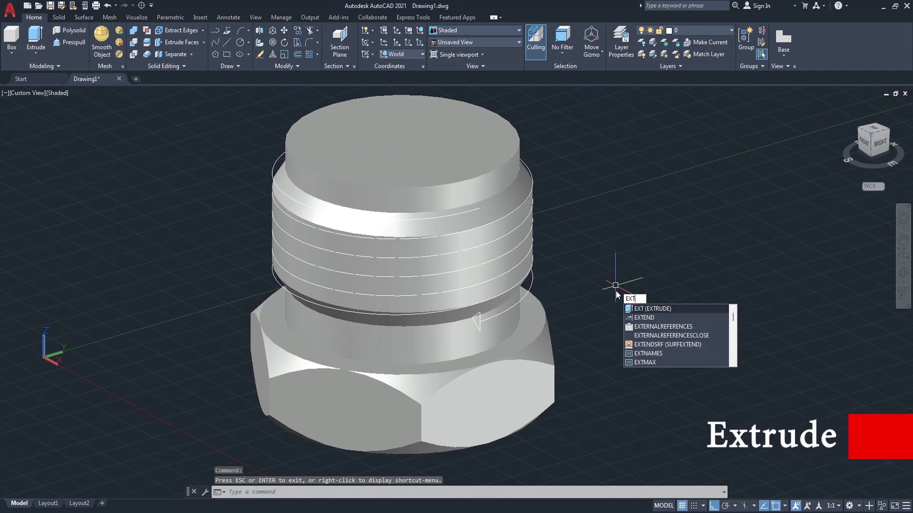
Extrude the triangular thread profile along the helix path into a coiled solid.
{"action": "key", "text": "Return"}
{"action": "left_click", "coordinate": [480, 329]}
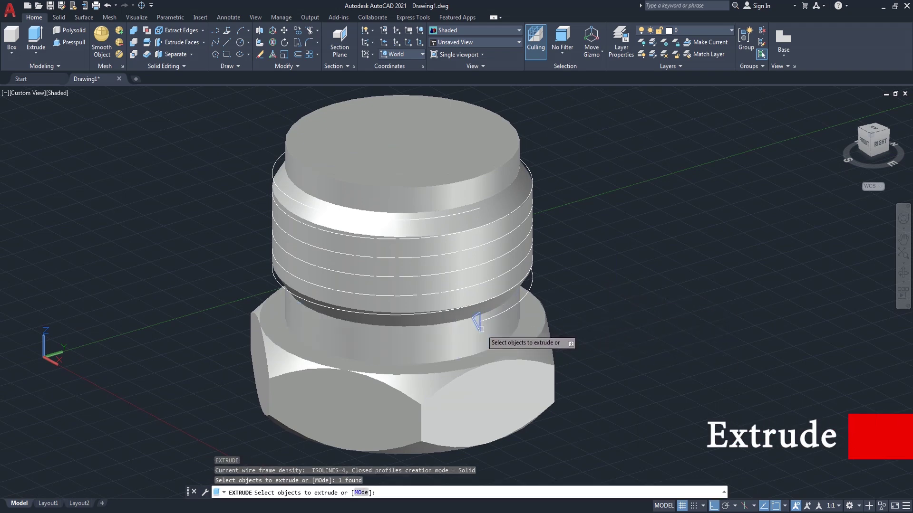
{"action": "key", "text": "Return"}
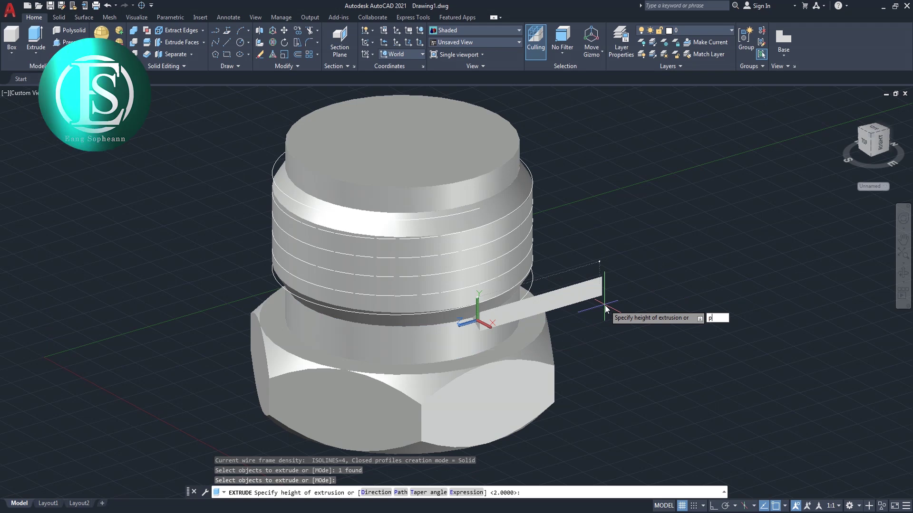
{"action": "type", "text": "p"}
{"action": "key", "text": "Return"}
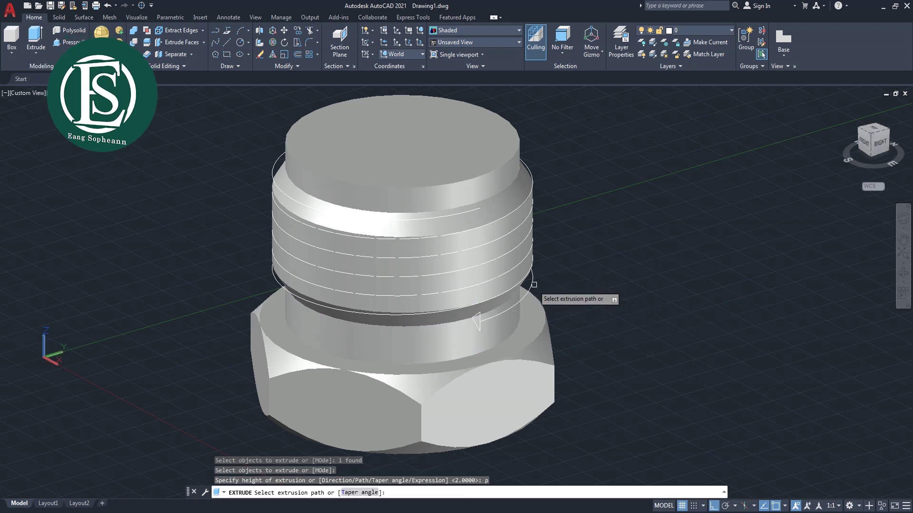
{"action": "left_click", "coordinate": [535, 290]}
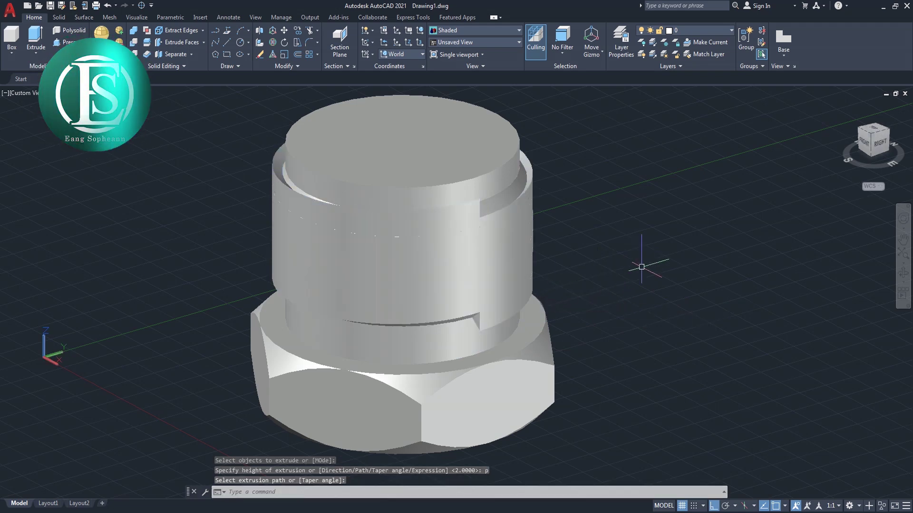
Subtract the coiled thread solid from the cylinder to cut the threads.
{"action": "type", "text": "s"}
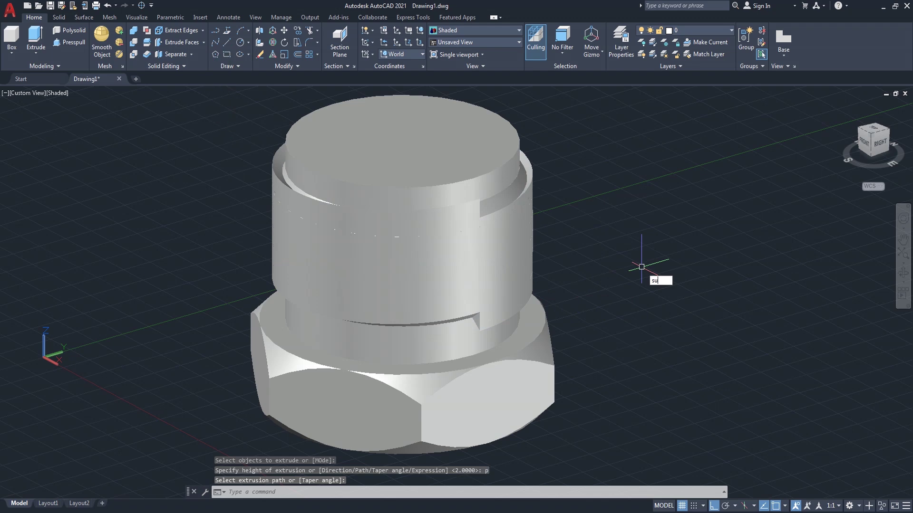
{"action": "type", "text": "u"}
{"action": "key", "text": "Return"}
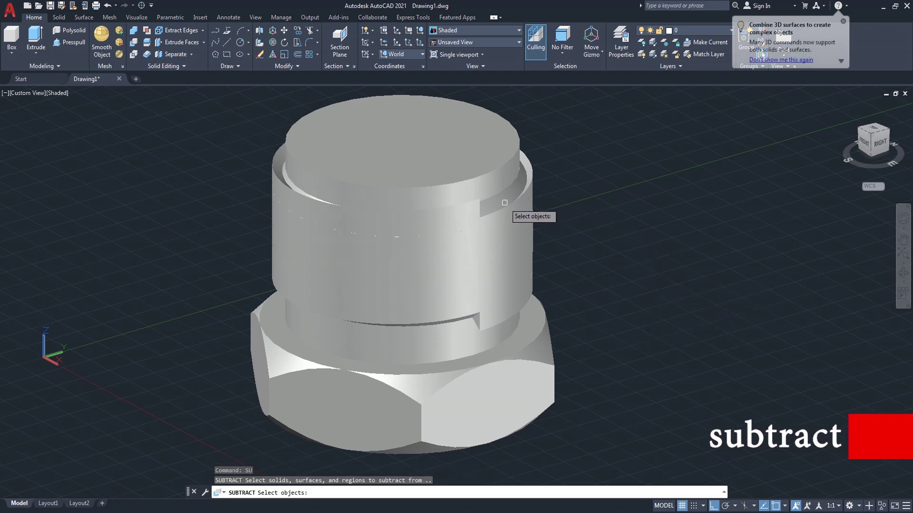
{"action": "left_click", "coordinate": [473, 224]}
{"action": "key", "text": "Return"}
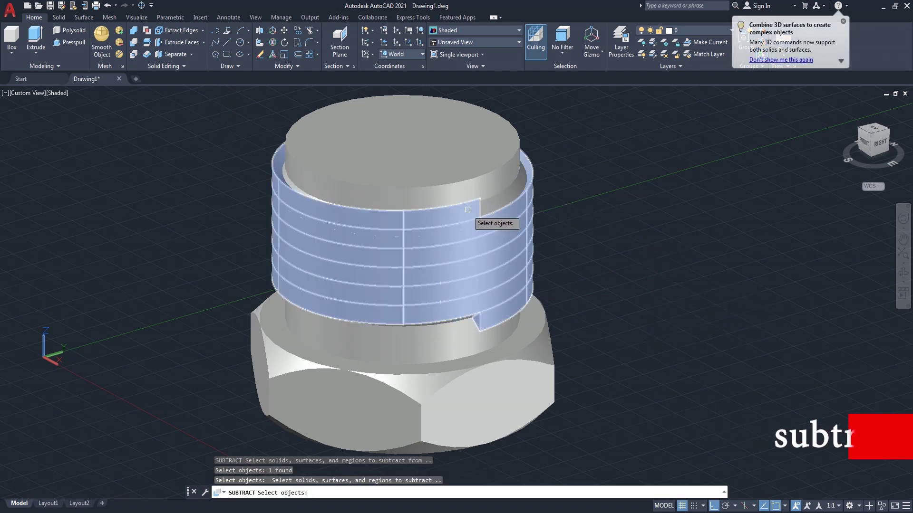
{"action": "left_click", "coordinate": [484, 207]}
{"action": "key", "text": "Return"}
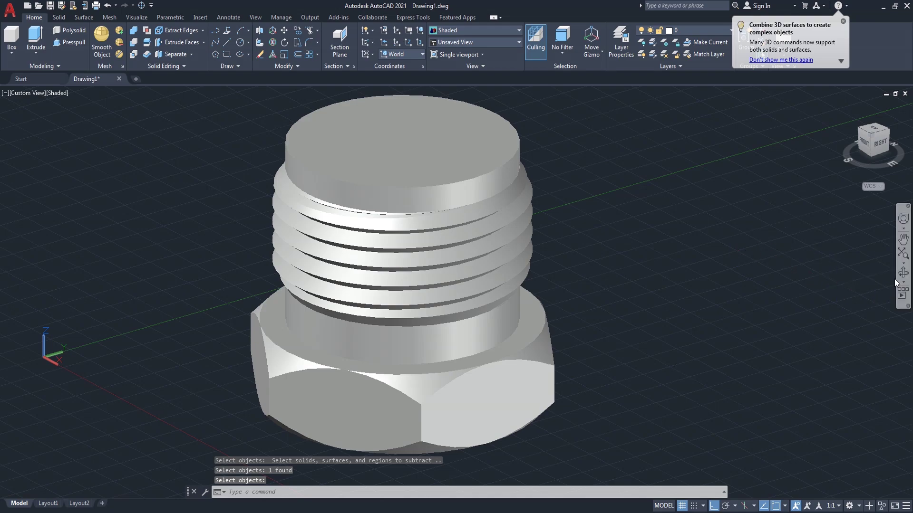
Orbit to inspect the new threads, then return to the southwest isometric view.
{"action": "left_click", "coordinate": [903, 273]}
{"action": "mouse_move", "coordinate": [394, 247]}
{"action": "left_mouse_down"}
{"action": "mouse_move", "coordinate": [392, 294]}
{"action": "mouse_move", "coordinate": [754, 291]}
{"action": "mouse_move", "coordinate": [651, 292]}
{"action": "mouse_move", "coordinate": [622, 195]}
{"action": "mouse_move", "coordinate": [672, 247]}
{"action": "mouse_move", "coordinate": [717, 265]}
{"action": "mouse_move", "coordinate": [707, 291]}
{"action": "mouse_move", "coordinate": [547, 299]}
{"action": "mouse_move", "coordinate": [621, 336]}
{"action": "mouse_move", "coordinate": [712, 322]}
{"action": "mouse_move", "coordinate": [672, 335]}
{"action": "mouse_move", "coordinate": [500, 337]}
{"action": "mouse_move", "coordinate": [647, 334]}
{"action": "left_mouse_up"}
{"action": "right_click", "coordinate": [655, 247]}
{"action": "left_click", "coordinate": [684, 253]}
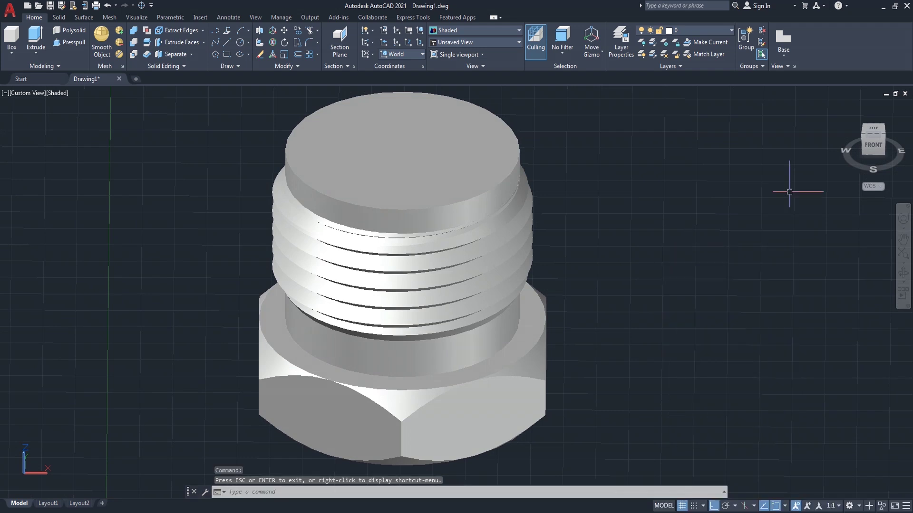
{"action": "left_click", "coordinate": [862, 133]}
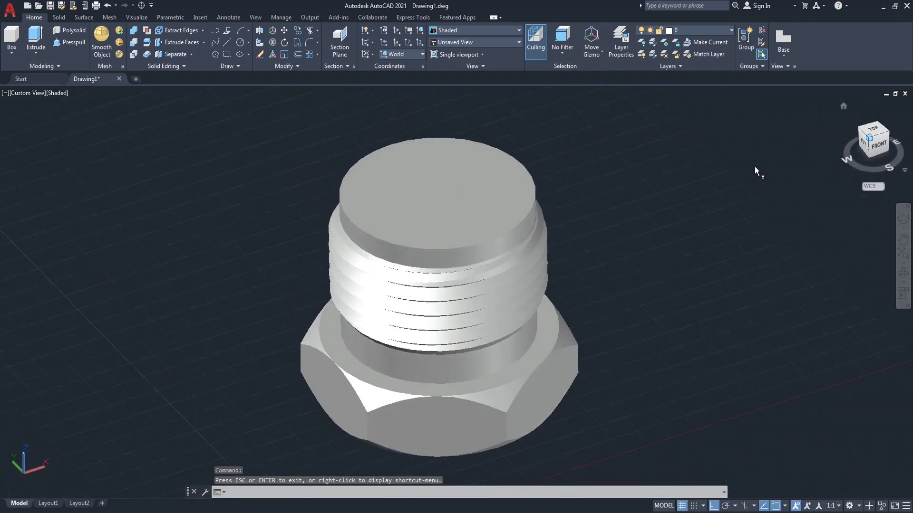
{"action": "left_click", "coordinate": [430, 192]}
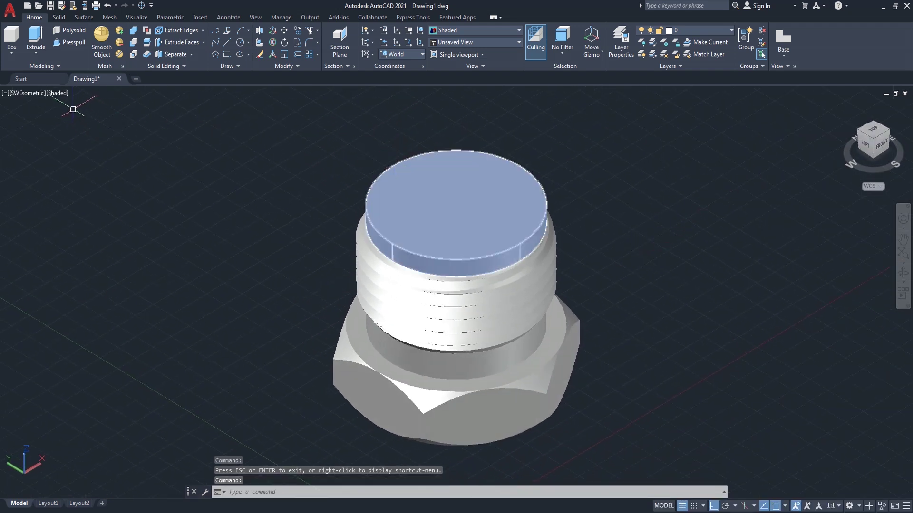
Extrude the bottom circle into a tall cylinder in 2D wireframe, then return to shaded view.
{"action": "key", "text": "Escape"}
{"action": "left_click", "coordinate": [67, 93]}
{"action": "left_click", "coordinate": [93, 117]}
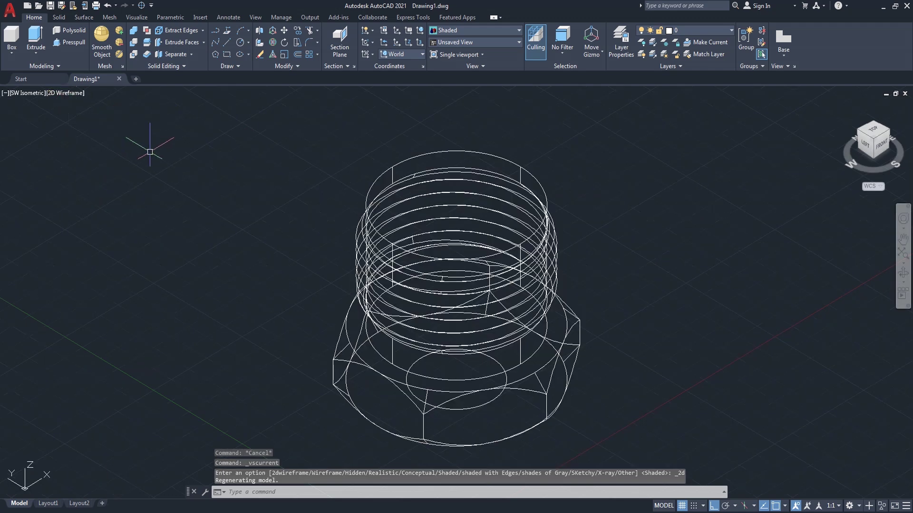
{"action": "type", "text": "ext"}
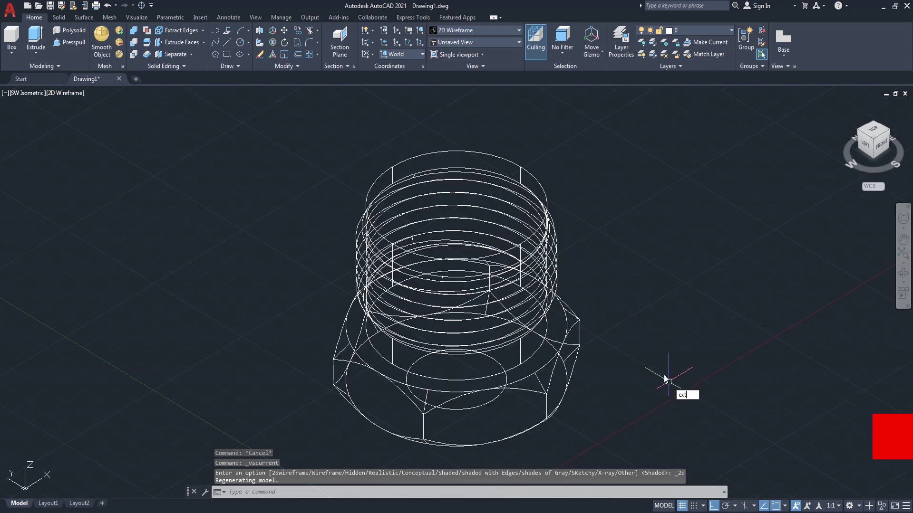
{"action": "key", "text": "Return"}
{"action": "left_click", "coordinate": [500, 394]}
{"action": "key", "text": "Return"}
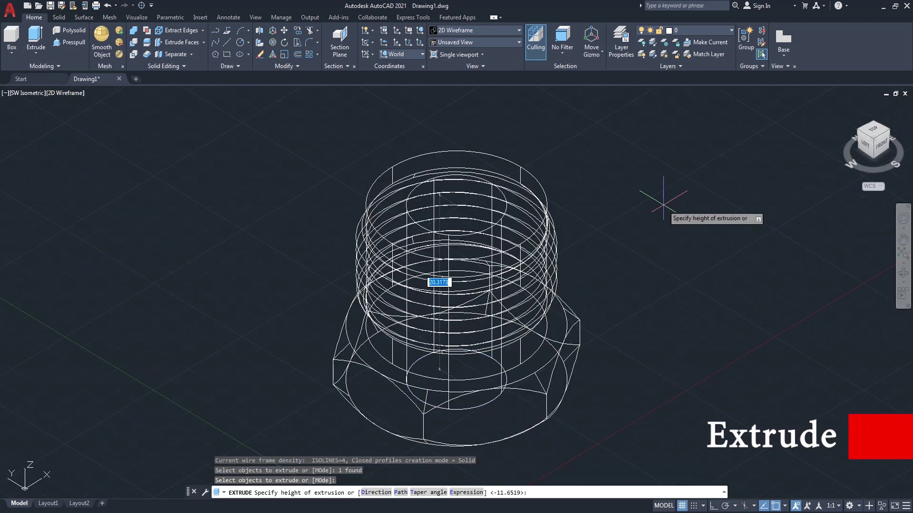
{"action": "left_click", "coordinate": [618, 159]}
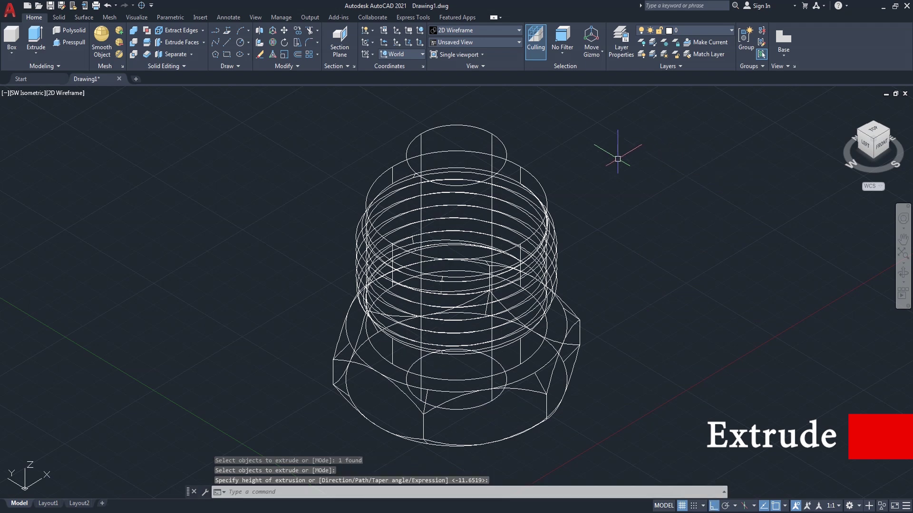
{"action": "left_click", "coordinate": [77, 98]}
{"action": "left_click", "coordinate": [108, 164]}
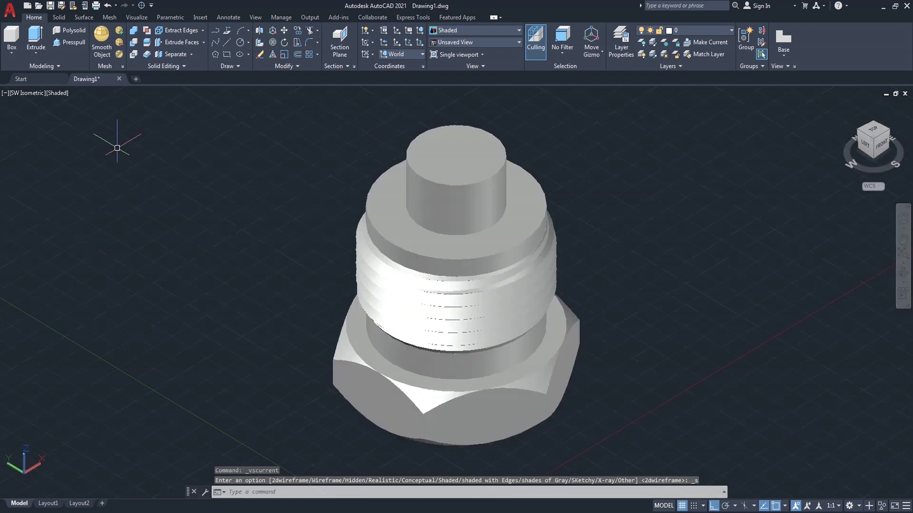
Subtract the top cylinder from the threaded hex body and orbit to inspect the bore.
{"action": "type", "text": "u"}
{"action": "key", "text": "Return"}
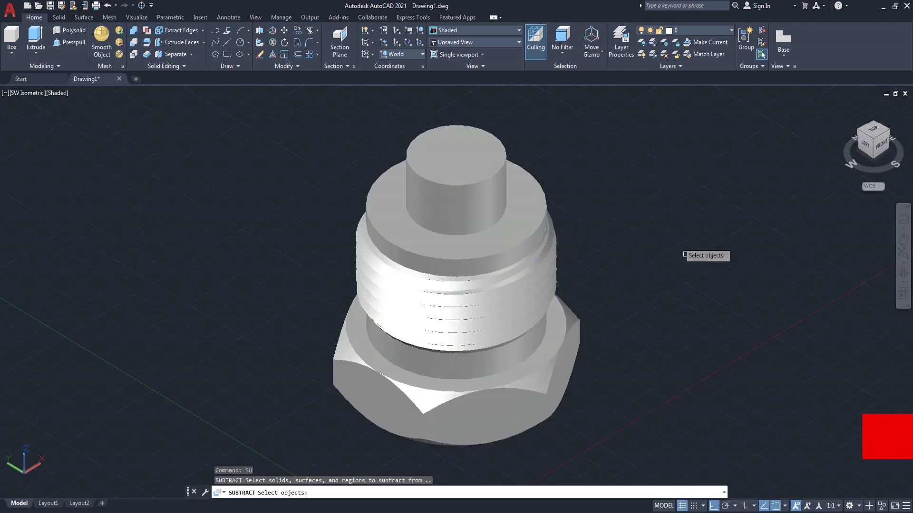
{"action": "left_click", "coordinate": [648, 184]}
{"action": "left_click", "coordinate": [518, 420]}
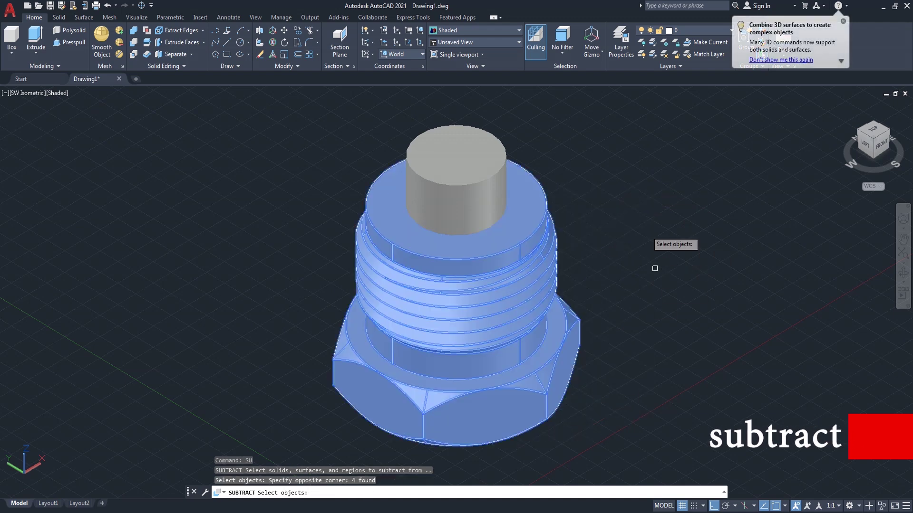
{"action": "key", "text": "Return"}
{"action": "left_click", "coordinate": [490, 190]}
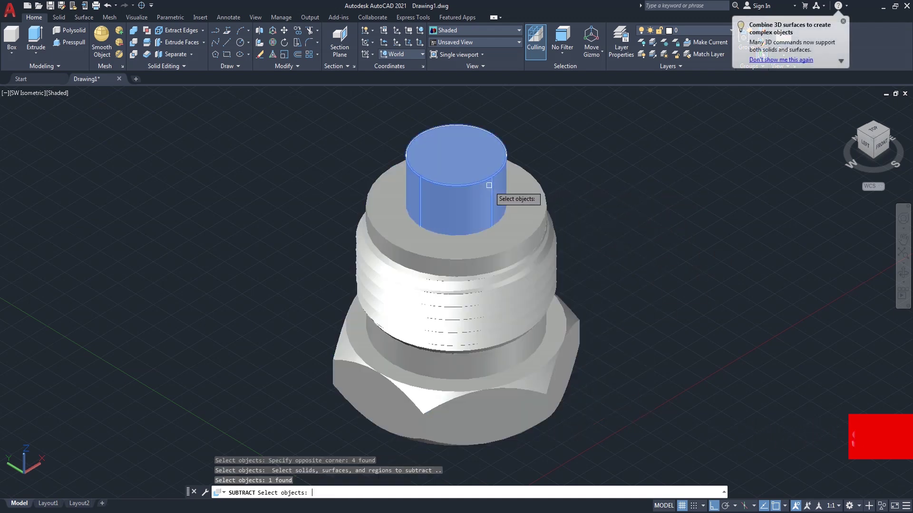
{"action": "key", "text": "Return"}
{"action": "left_click", "coordinate": [904, 280]}
{"action": "mouse_move", "coordinate": [601, 299]}
{"action": "left_mouse_down"}
{"action": "mouse_move", "coordinate": [599, 189]}
{"action": "mouse_move", "coordinate": [823, 266]}
{"action": "mouse_move", "coordinate": [744, 308]}
{"action": "mouse_move", "coordinate": [780, 241]}
{"action": "mouse_move", "coordinate": [632, 326]}
{"action": "mouse_move", "coordinate": [572, 335]}
{"action": "mouse_move", "coordinate": [436, 204]}
{"action": "mouse_move", "coordinate": [435, 138]}
{"action": "mouse_move", "coordinate": [413, 216]}
{"action": "mouse_move", "coordinate": [637, 336]}
{"action": "mouse_move", "coordinate": [709, 309]}
{"action": "mouse_move", "coordinate": [562, 334]}
{"action": "left_mouse_up"}
{"action": "right_click", "coordinate": [592, 242]}
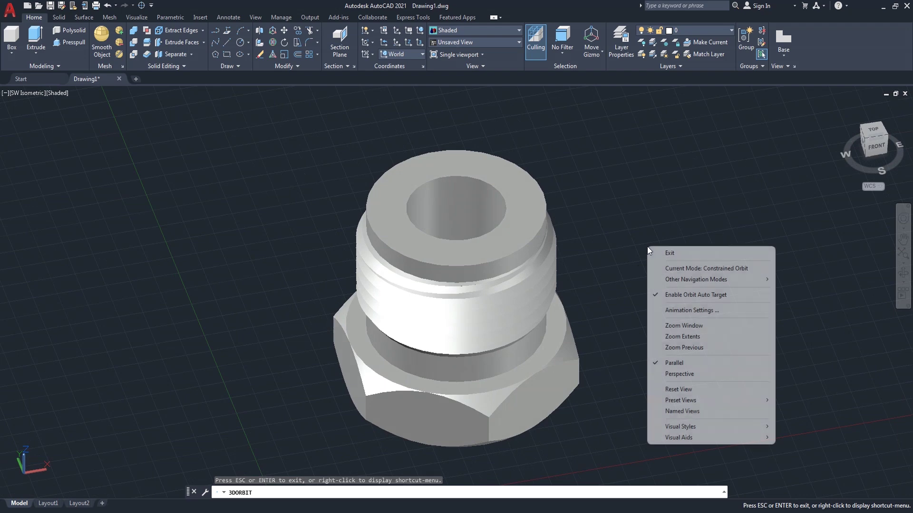
Chamfer the bore's top edge 0.5 by 0.5, using the plug's top face as base surface.
{"action": "left_click", "coordinate": [610, 252]}
{"action": "type", "text": "a"}
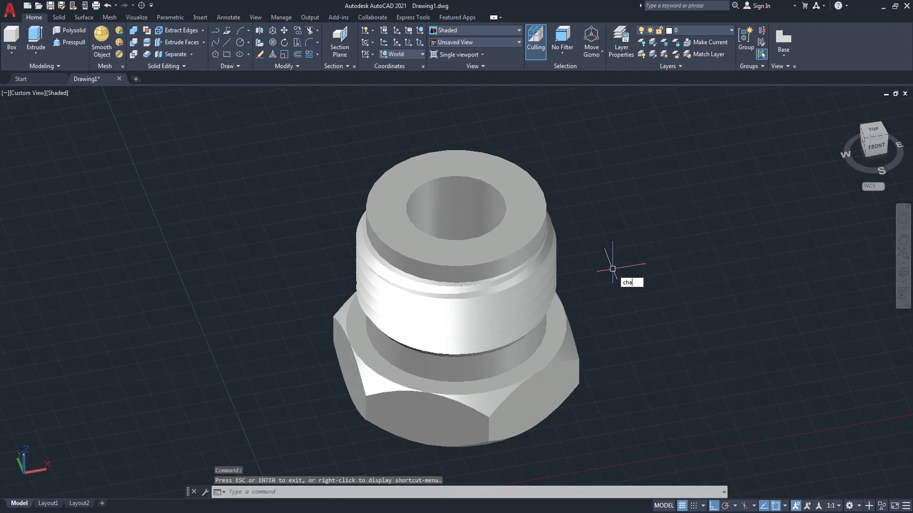
{"action": "key", "text": "Return"}
{"action": "left_click", "coordinate": [480, 178]}
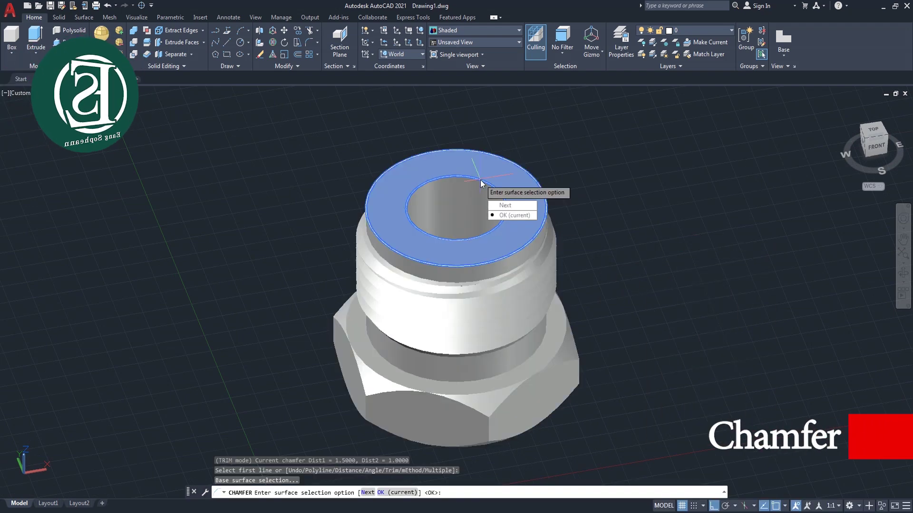
{"action": "left_click", "coordinate": [527, 222]}
{"action": "type", "text": ".5"}
{"action": "key", "text": "Return"}
{"action": "type", "text": ".5"}
{"action": "key", "text": "Return"}
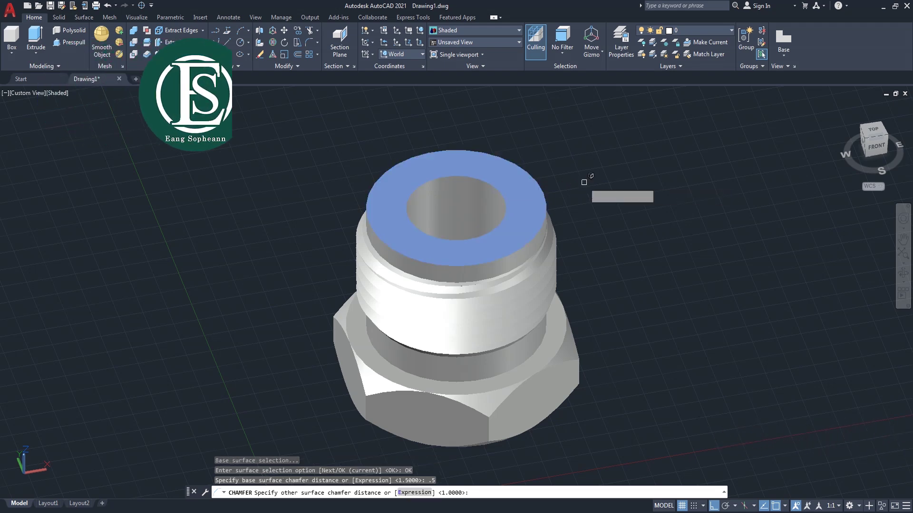
{"action": "left_click", "coordinate": [487, 182]}
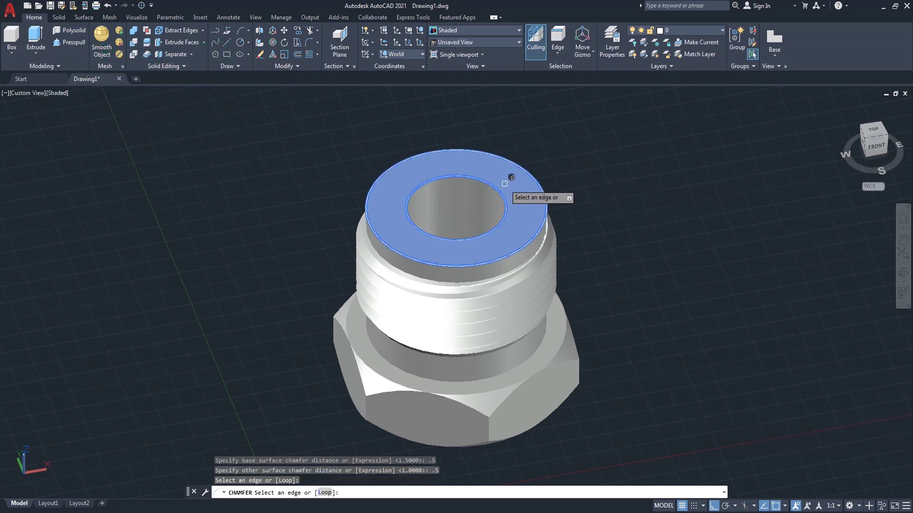
{"action": "key", "text": "Return"}
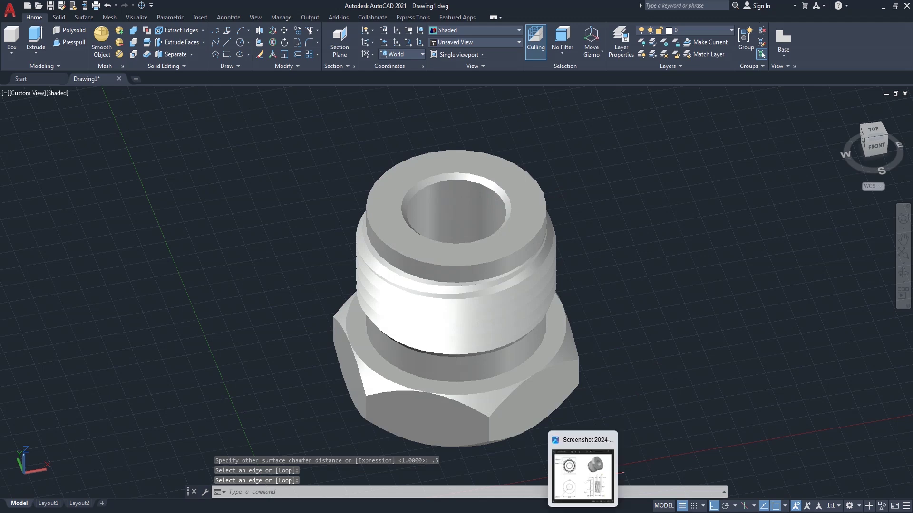
{"action": "left_click", "coordinate": [588, 510]}
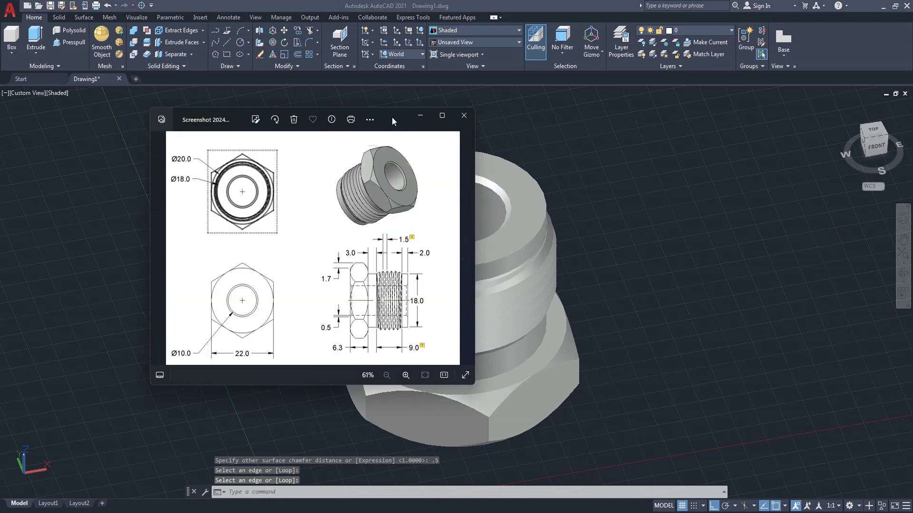
Slide the reference drawing aside to compare it with the model, then return to AutoCAD.
{"action": "left_click_drag", "start_coordinate": [392, 117], "coordinate": [256, 117]}
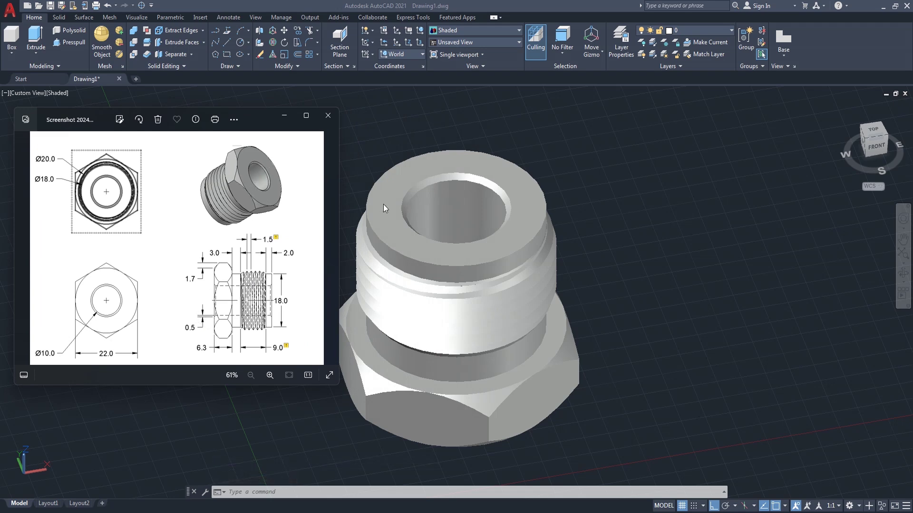
{"action": "key", "text": "alt+Tab"}
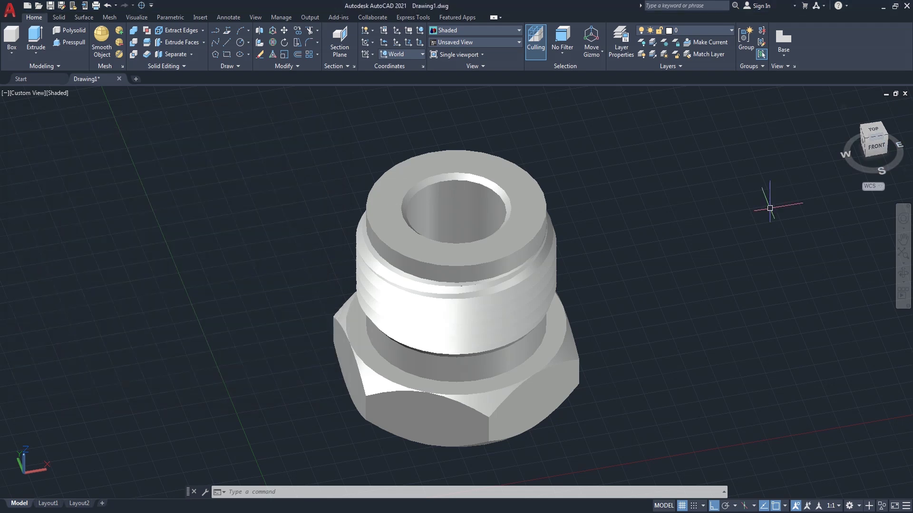
View the plug from below and chamfer the bottom bore edge with the default 0.5 distances.
{"action": "left_click", "coordinate": [866, 158]}
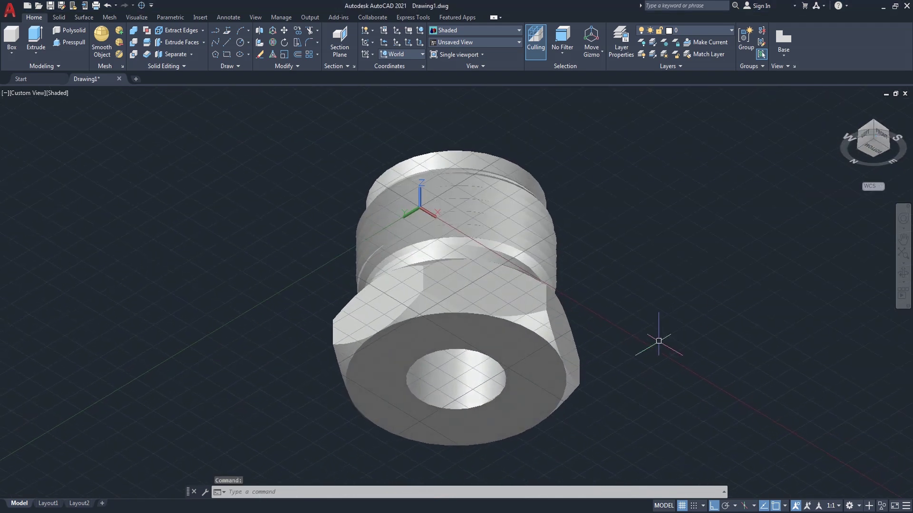
{"action": "type", "text": "cha"}
{"action": "key", "text": "Return"}
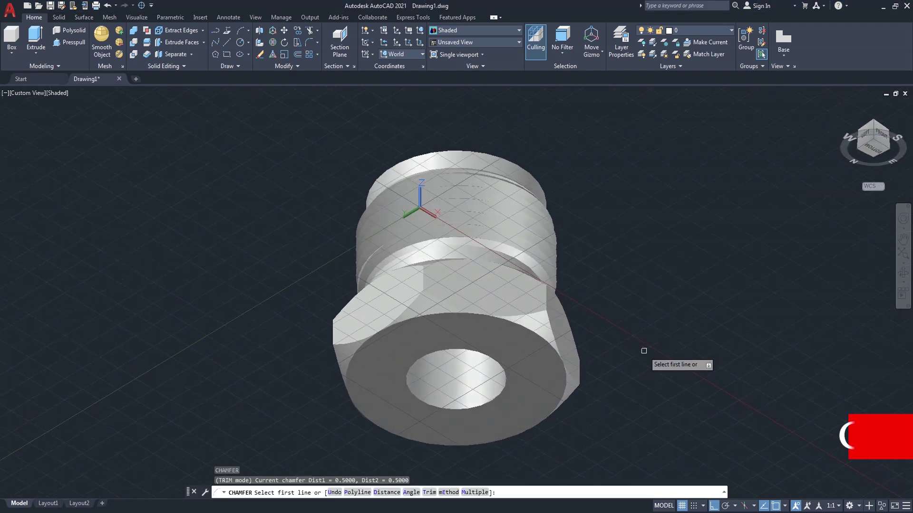
{"action": "left_click", "coordinate": [439, 414]}
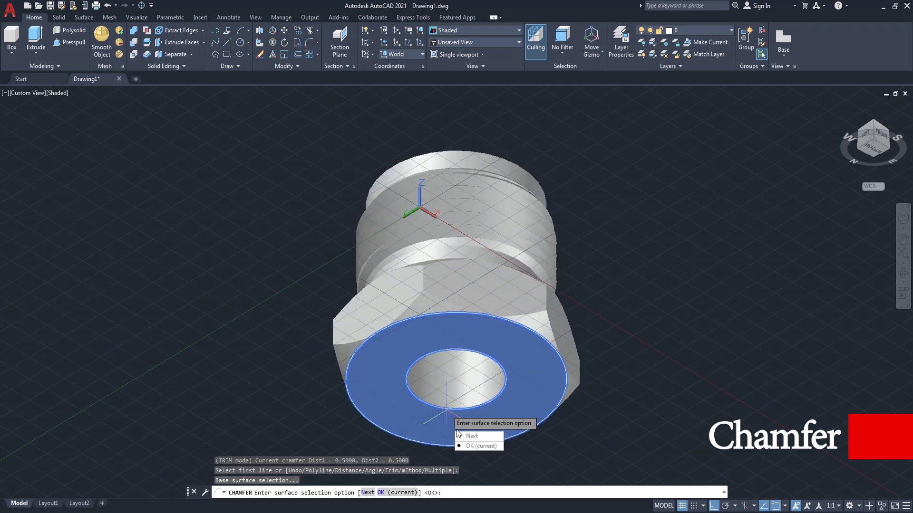
{"action": "key", "text": "Return"}
{"action": "key", "text": "Return"}
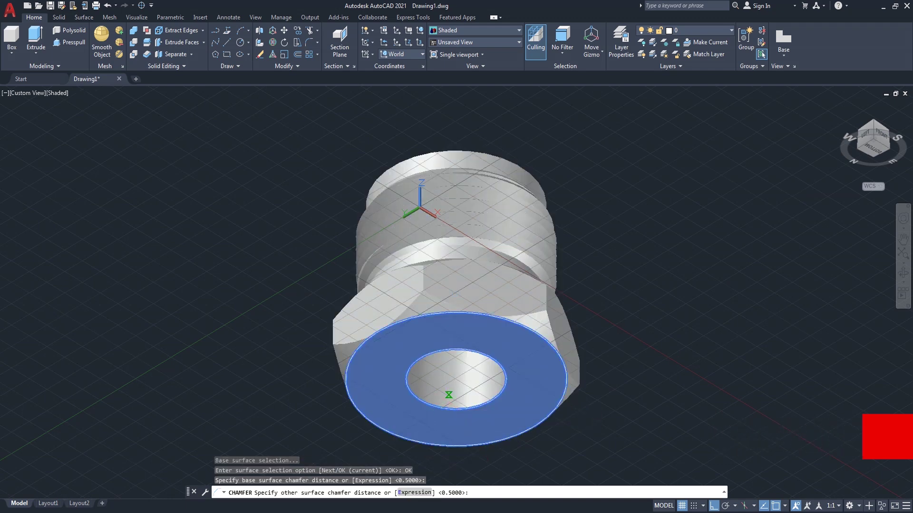
{"action": "key", "text": "Return"}
{"action": "key", "text": "Return"}
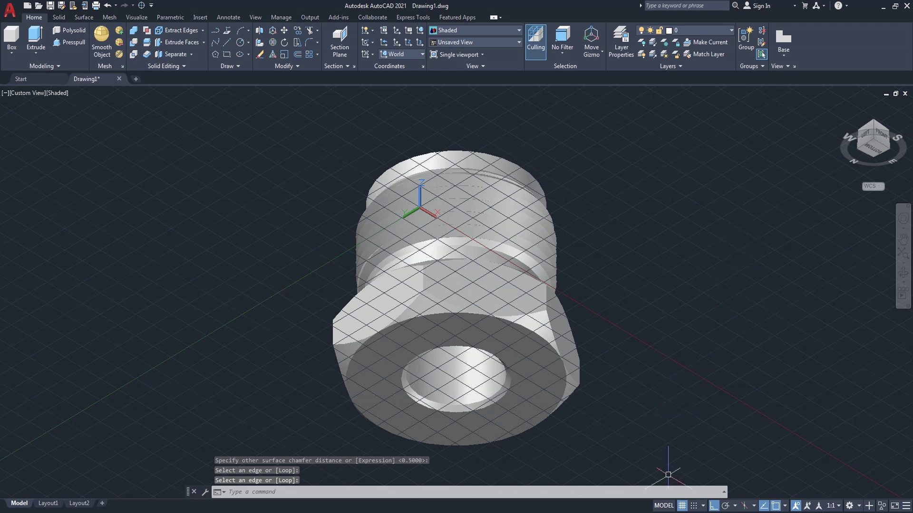
Turn off the background grid and zoom in on the plug.
{"action": "left_click", "coordinate": [683, 505]}
{"action": "scroll", "coordinate": [562, 330], "scroll_direction": "up", "scroll_amount": 2}
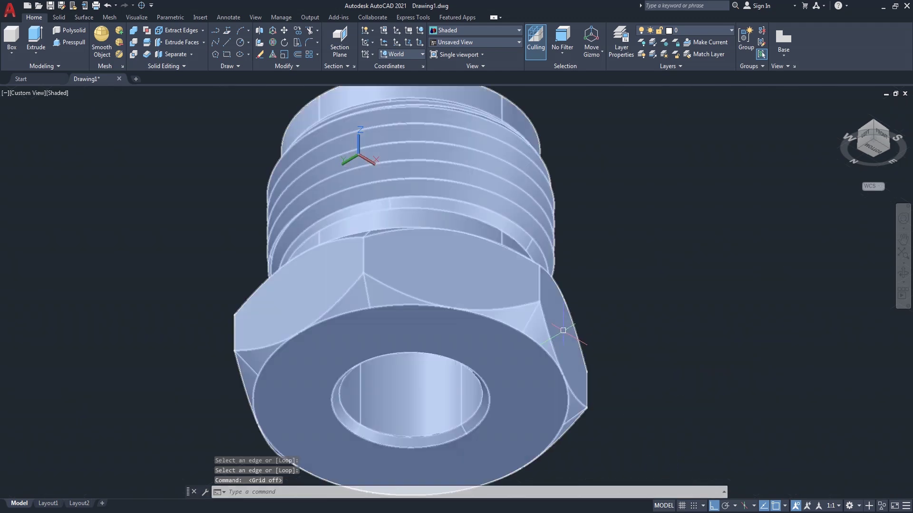
{"action": "scroll", "coordinate": [563, 331], "scroll_direction": "up", "scroll_amount": 2}
{"action": "left_click", "coordinate": [903, 272]}
Orbit around the finished plug's hex-head side, then bring up the reference drawing.
{"action": "mouse_move", "coordinate": [575, 341]}
{"action": "left_mouse_down"}
{"action": "mouse_move", "coordinate": [451, 287]}
{"action": "mouse_move", "coordinate": [555, 348]}
{"action": "mouse_move", "coordinate": [626, 337]}
{"action": "mouse_move", "coordinate": [674, 300]}
{"action": "mouse_move", "coordinate": [585, 292]}
{"action": "mouse_move", "coordinate": [461, 316]}
{"action": "mouse_move", "coordinate": [350, 306]}
{"action": "mouse_move", "coordinate": [761, 382]}
{"action": "mouse_move", "coordinate": [520, 357]}
{"action": "mouse_move", "coordinate": [387, 315]}
{"action": "mouse_move", "coordinate": [581, 309]}
{"action": "mouse_move", "coordinate": [548, 338]}
{"action": "mouse_move", "coordinate": [330, 406]}
{"action": "mouse_move", "coordinate": [669, 368]}
{"action": "mouse_move", "coordinate": [597, 291]}
{"action": "mouse_move", "coordinate": [610, 295]}
{"action": "mouse_move", "coordinate": [544, 289]}
{"action": "mouse_move", "coordinate": [632, 320]}
{"action": "mouse_move", "coordinate": [360, 332]}
{"action": "mouse_move", "coordinate": [643, 333]}
{"action": "mouse_move", "coordinate": [580, 332]}
{"action": "mouse_move", "coordinate": [598, 331]}
{"action": "mouse_move", "coordinate": [533, 360]}
{"action": "mouse_move", "coordinate": [585, 345]}
{"action": "mouse_move", "coordinate": [570, 346]}
{"action": "mouse_move", "coordinate": [586, 350]}
{"action": "mouse_move", "coordinate": [568, 342]}
{"action": "mouse_move", "coordinate": [577, 369]}
{"action": "mouse_move", "coordinate": [601, 366]}
{"action": "mouse_move", "coordinate": [588, 368]}
{"action": "left_mouse_up"}
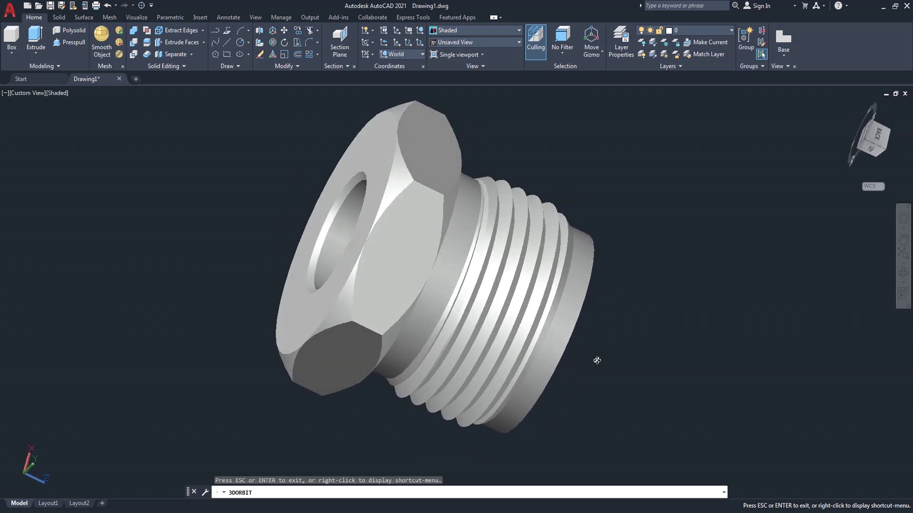
{"action": "right_click", "coordinate": [618, 195]}
{"action": "left_click", "coordinate": [658, 202]}
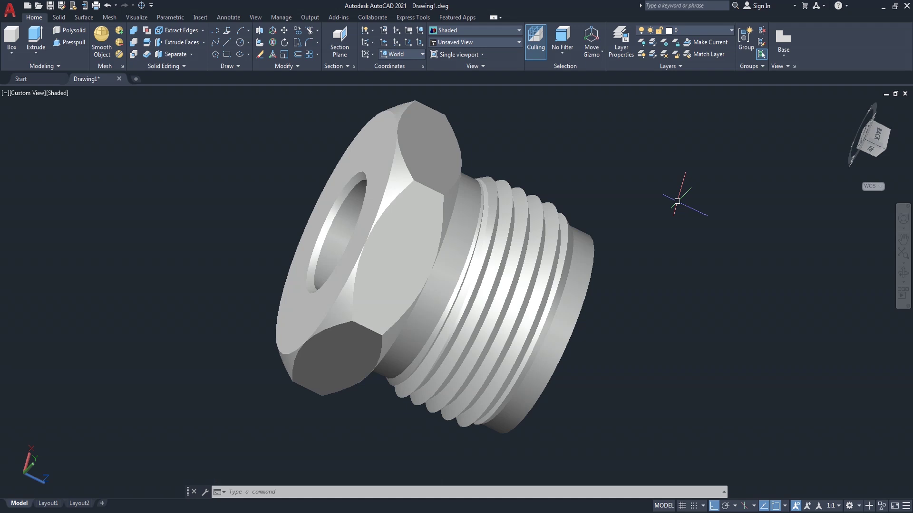
{"action": "key", "text": "alt+Tab"}
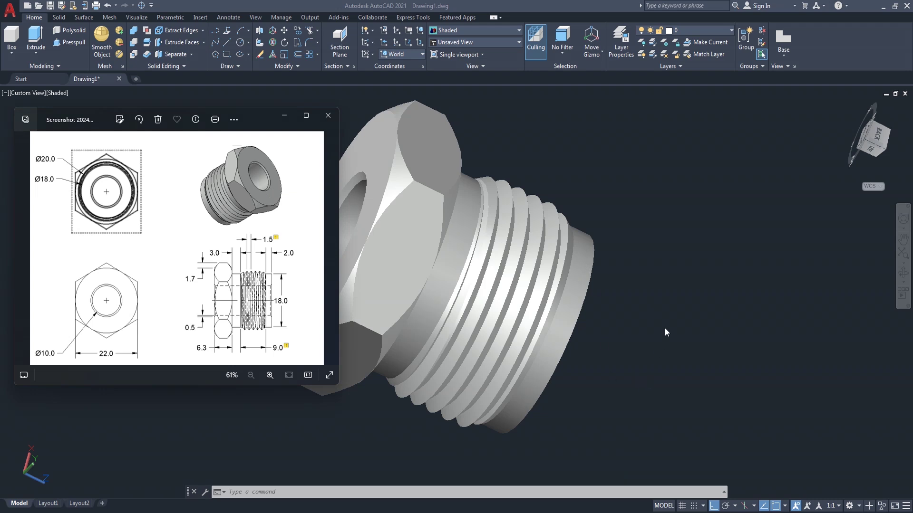
Back in AutoCAD, pan the plug toward the right of the screen.
{"action": "key", "text": "alt+Tab"}
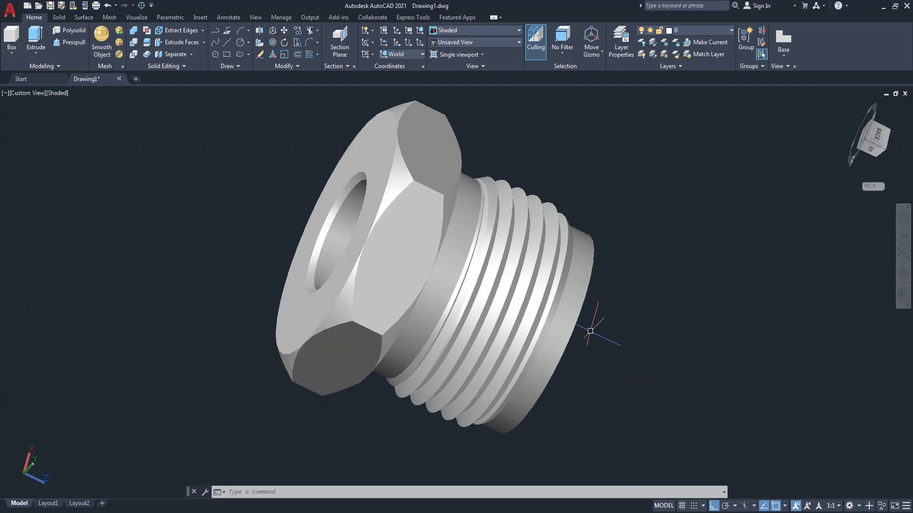
{"action": "left_click", "coordinate": [902, 239]}
{"action": "left_click_drag", "start_coordinate": [688, 314], "coordinate": [810, 314]}
{"action": "right_click", "coordinate": [303, 205]}
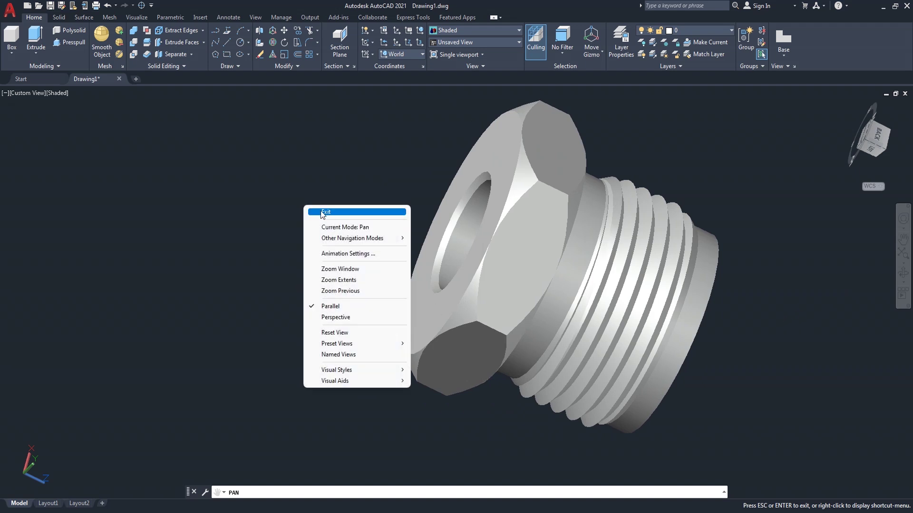
{"action": "left_click", "coordinate": [321, 210]}
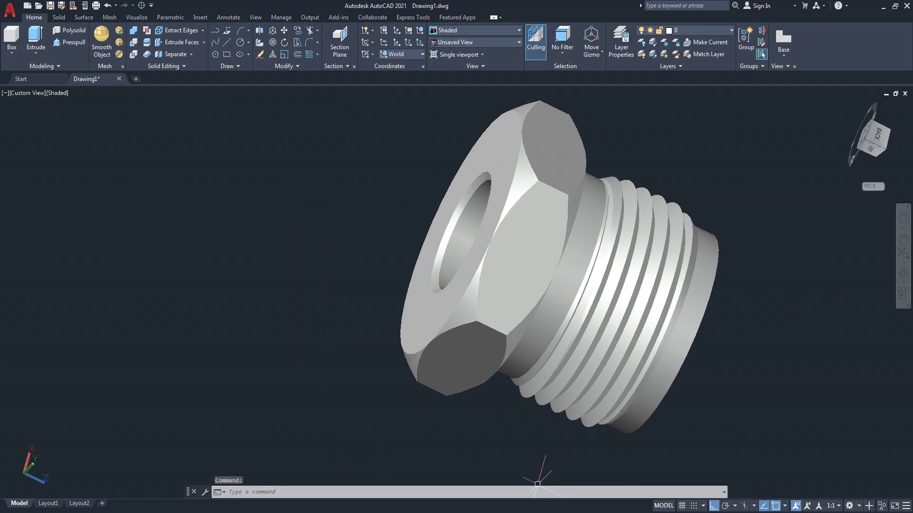
Recheck the reference drawing, then return to AutoCAD and pan the plug back to centre.
{"action": "key", "text": "alt+Tab"}
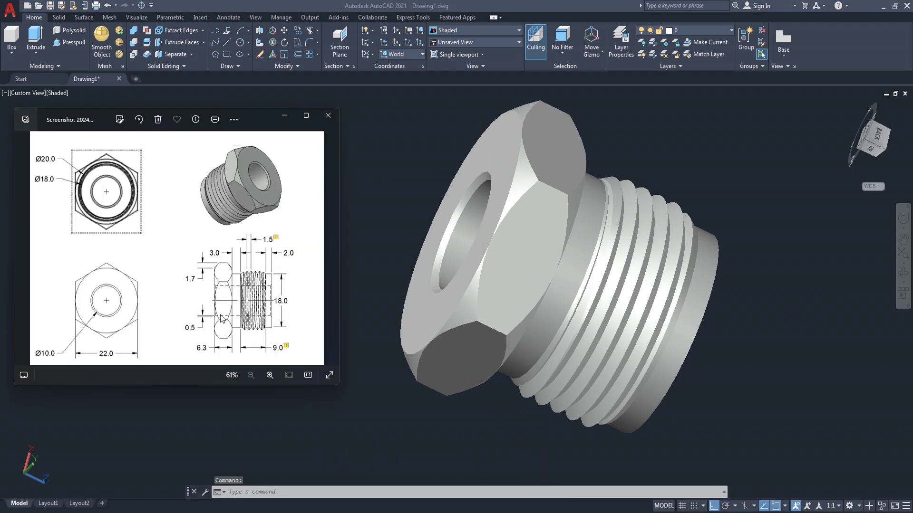
{"action": "left_click_drag", "start_coordinate": [250, 117], "coordinate": [255, 123]}
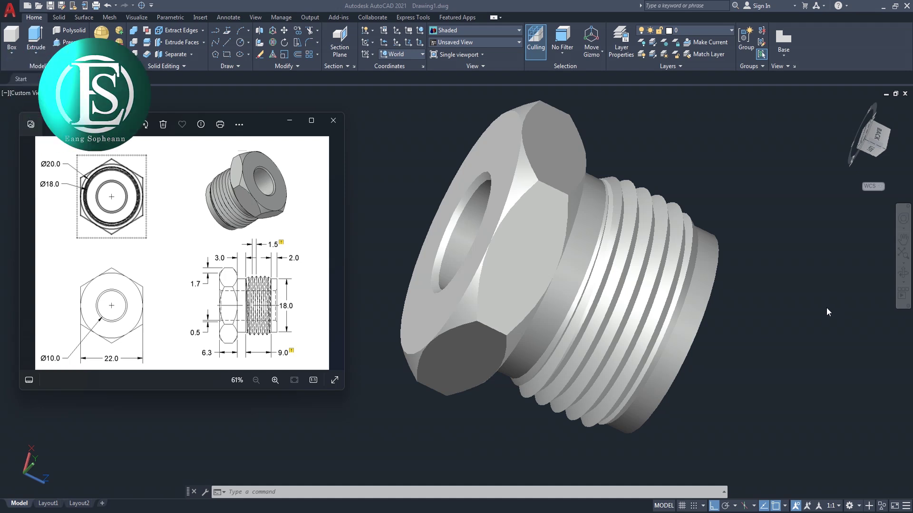
{"action": "left_click", "coordinate": [803, 309]}
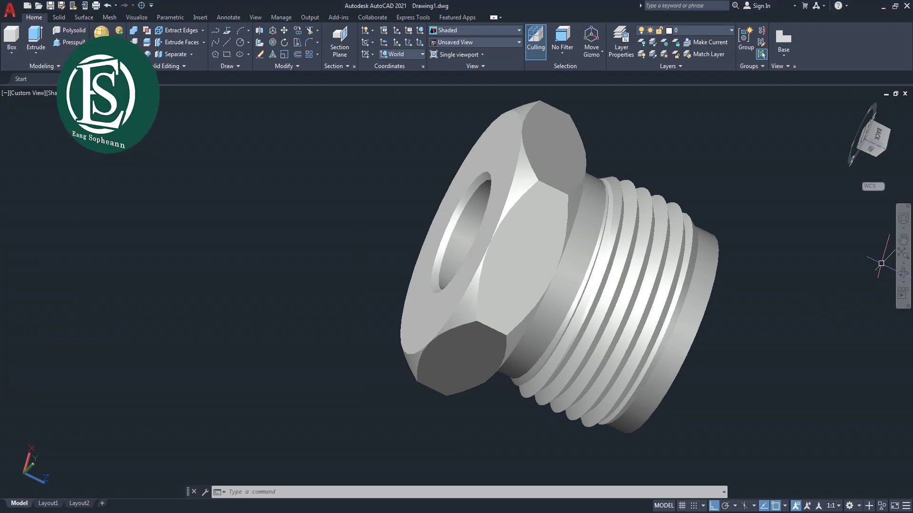
{"action": "left_click", "coordinate": [903, 239]}
{"action": "left_click_drag", "start_coordinate": [844, 296], "coordinate": [752, 302]}
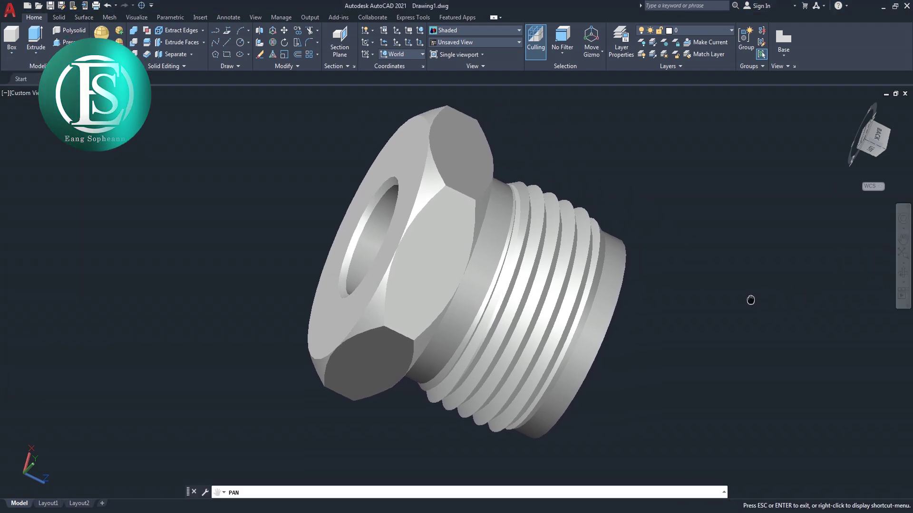